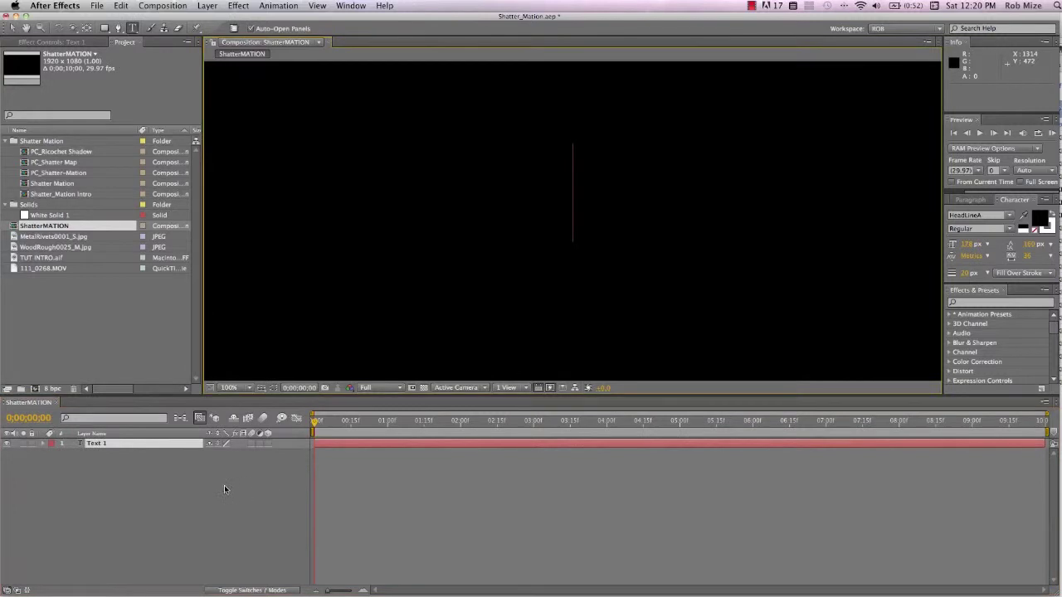
Step: Enter the title text on two lines, "Shatter-" above "MATION", in the new text layer and finish editing
{"action": "type", "text": "Shat"}
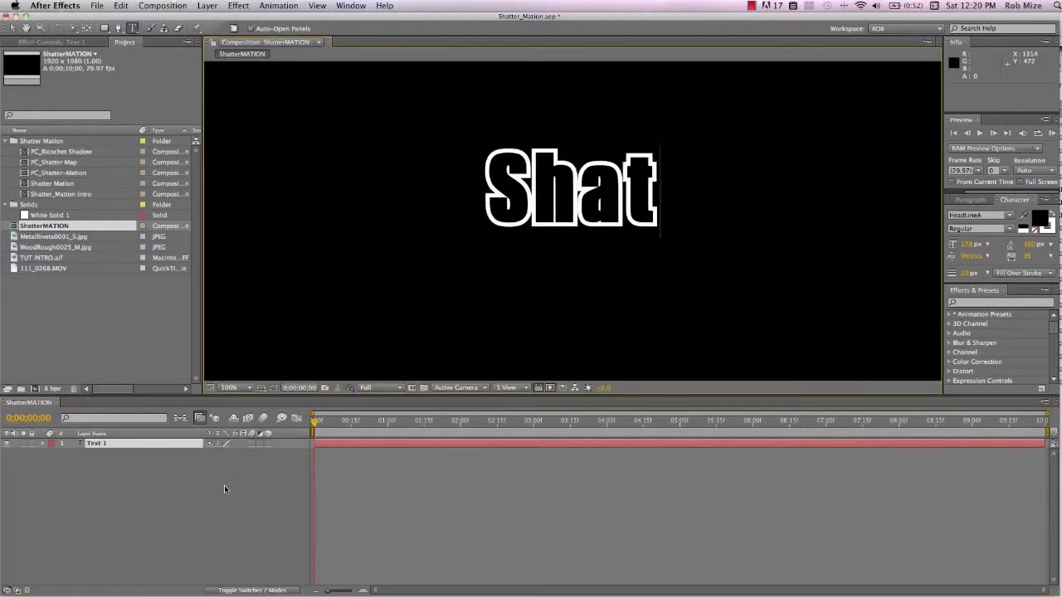
{"action": "type", "text": "ter-"}
{"action": "key", "text": "Return"}
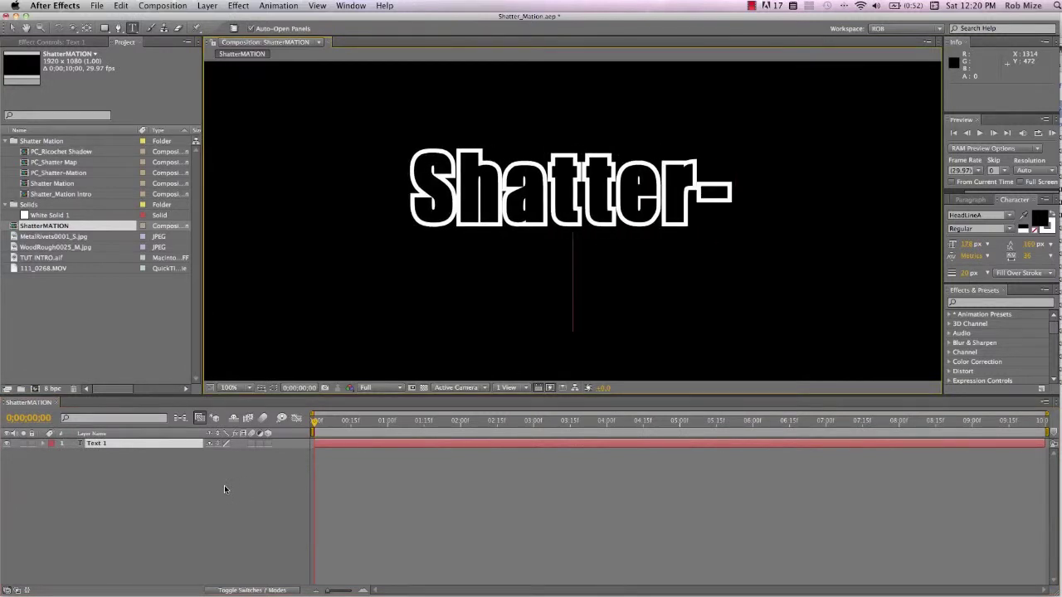
{"action": "type", "text": "MATION"}
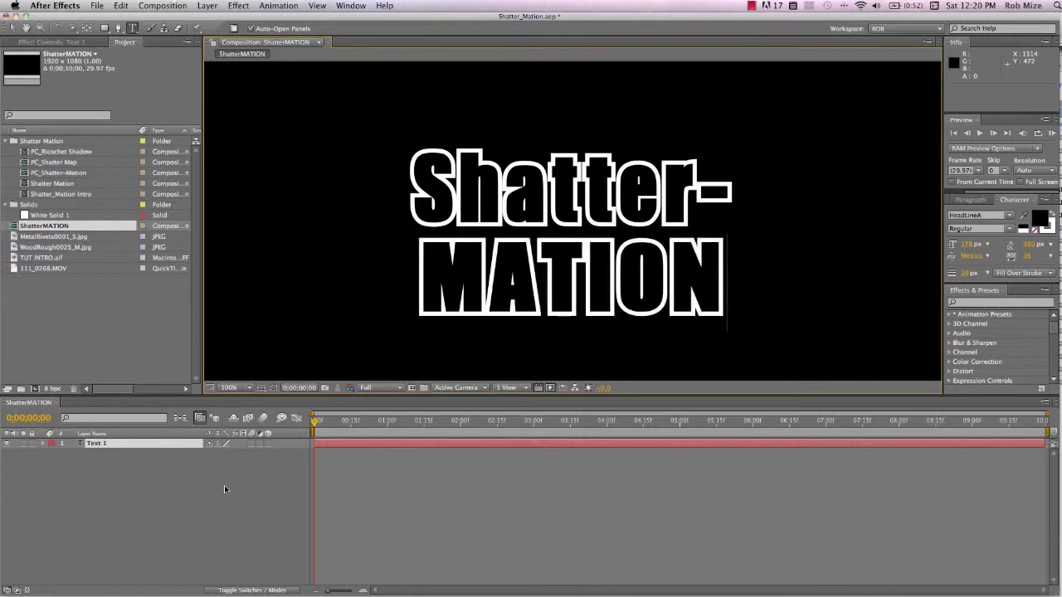
{"action": "left_click", "coordinate": [152, 443]}
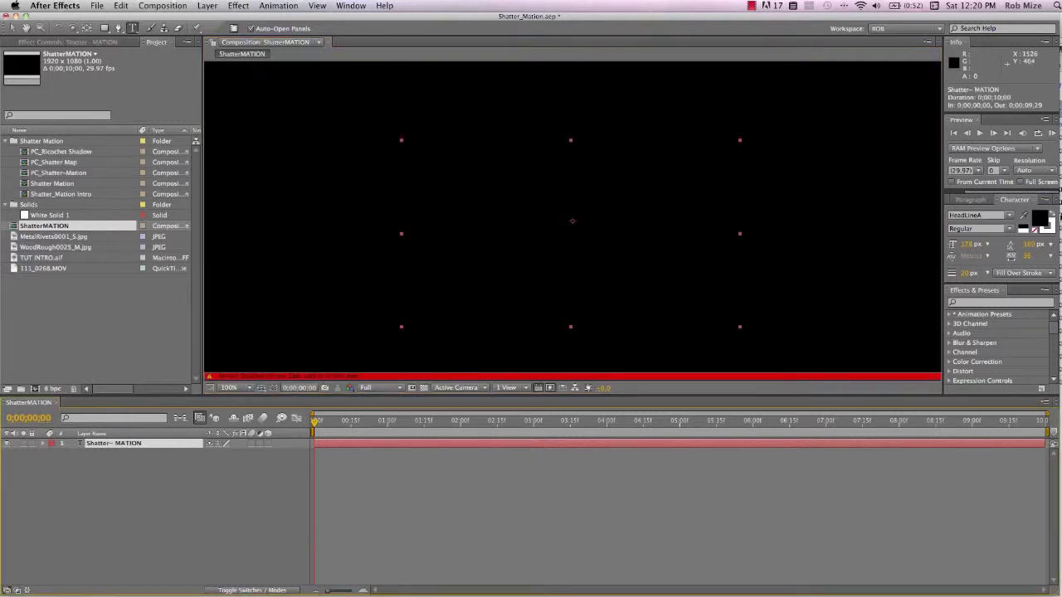
Step: Swap the title's fill and stroke colours for a white fill, and set the stroke width to 0 px
{"action": "left_click", "coordinate": [1051, 215]}
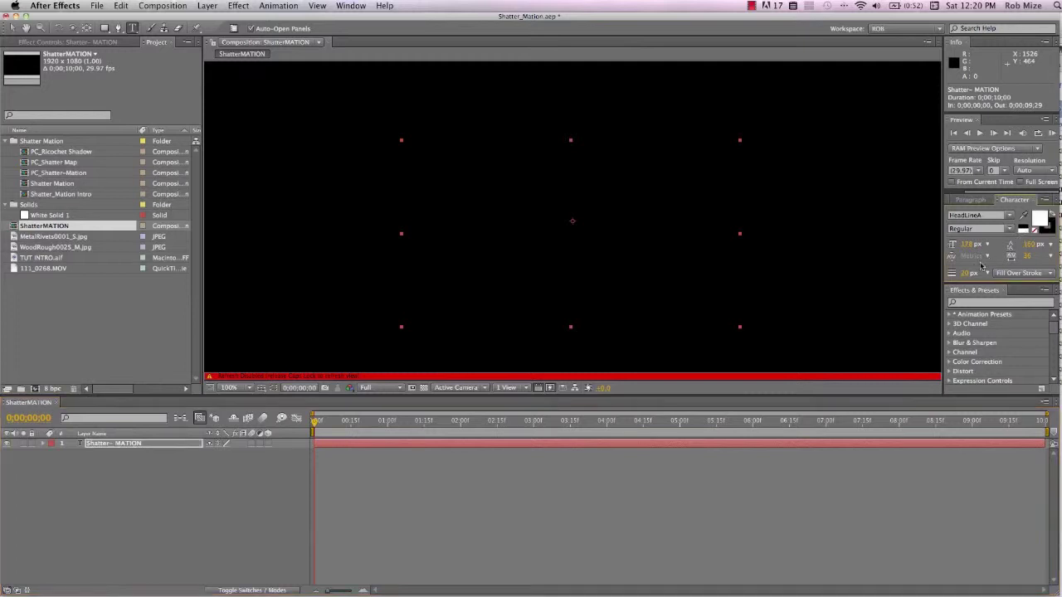
{"action": "left_click_drag", "start_coordinate": [967, 274], "coordinate": [764, 283]}
{"action": "left_click", "coordinate": [107, 462]}
{"action": "left_click", "coordinate": [112, 446]}
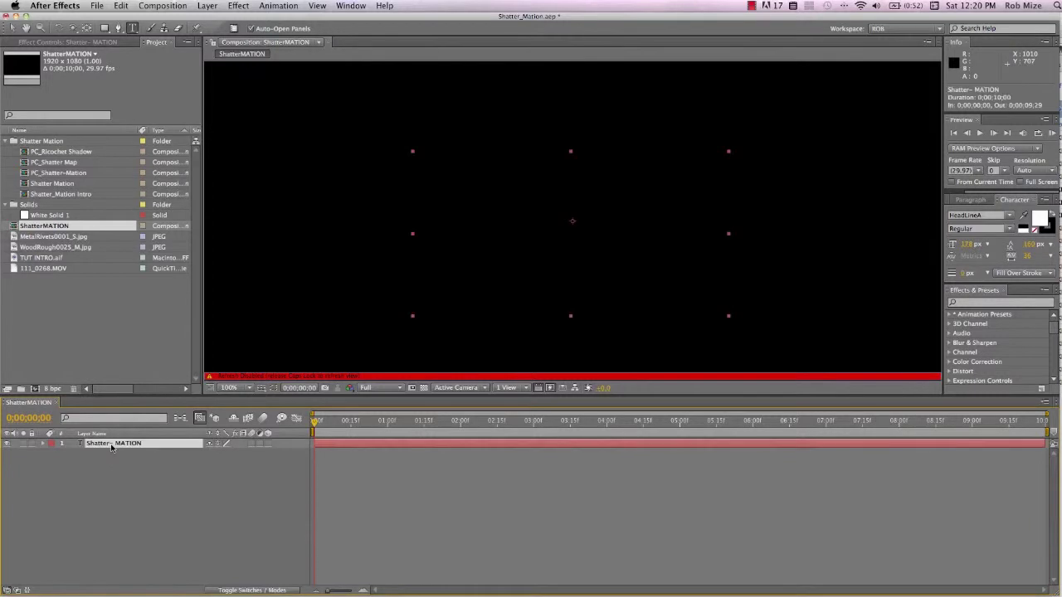
{"action": "key", "text": "Caps_Lock"}
Step: Apply the Shatter simulation effect to the title text layer and set its View to Rendered
{"action": "left_click", "coordinate": [106, 43]}
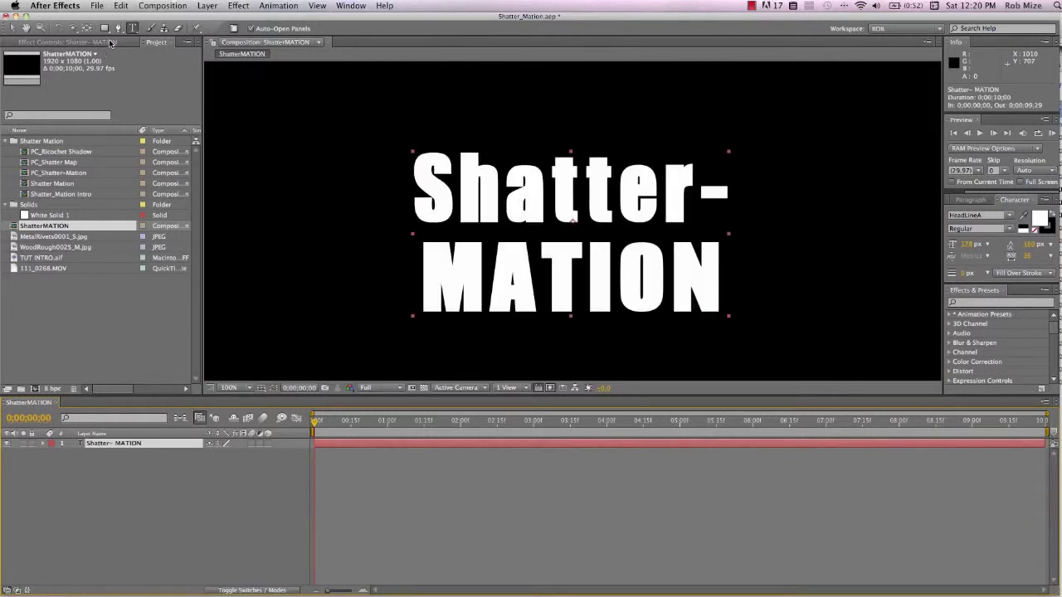
{"action": "right_click", "coordinate": [105, 158]}
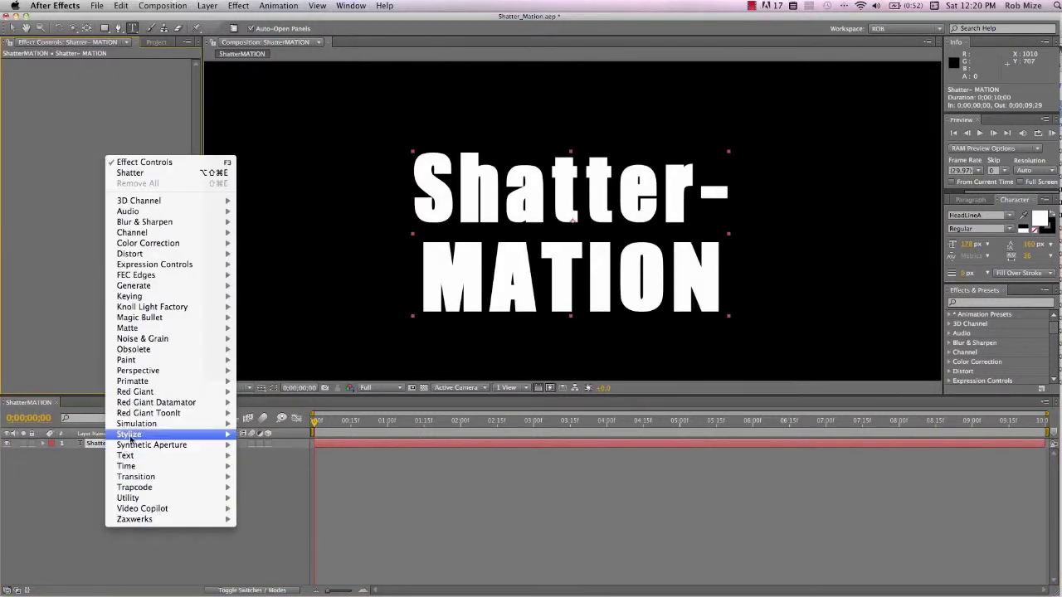
{"action": "mouse_move", "coordinate": [133, 427]}
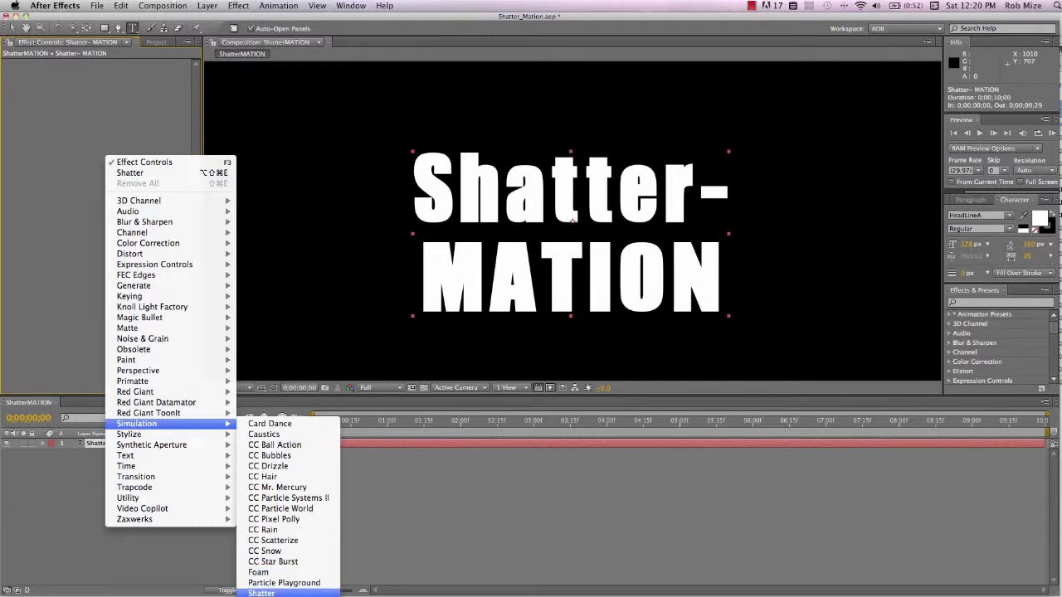
{"action": "left_click", "coordinate": [266, 593]}
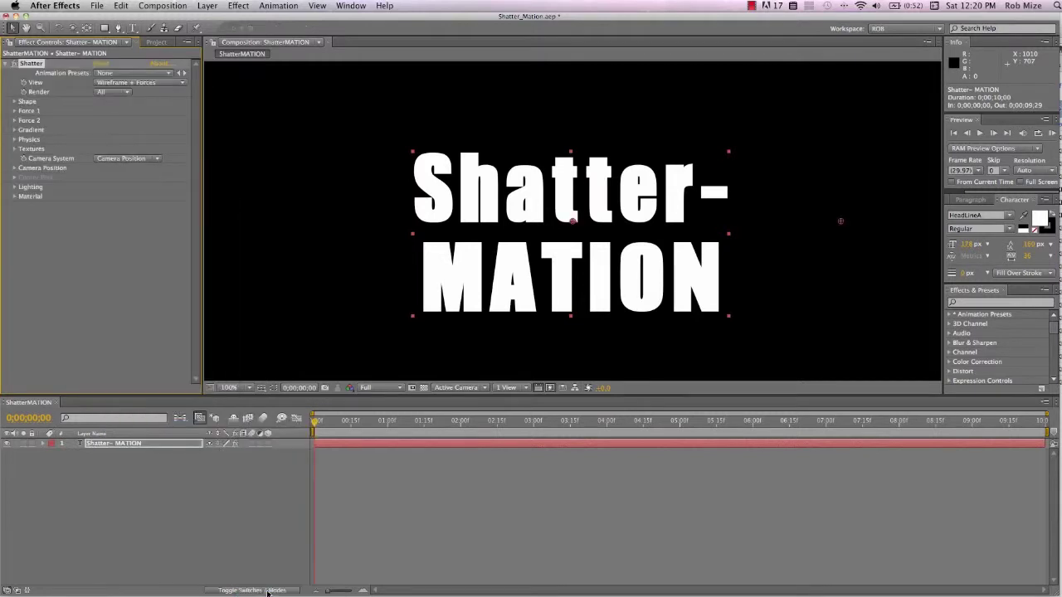
{"action": "left_click", "coordinate": [182, 83]}
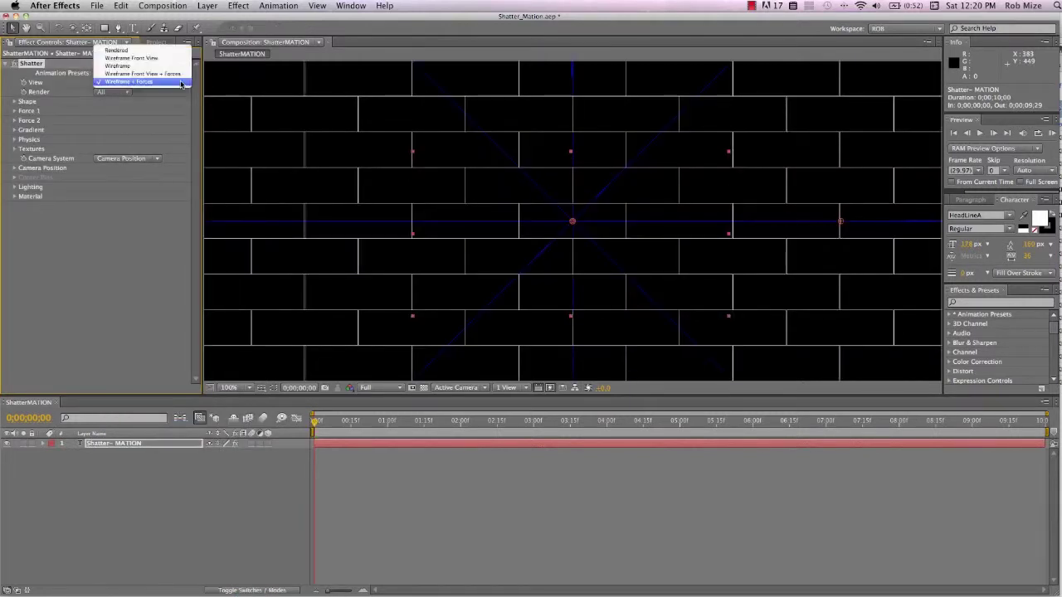
{"action": "left_click", "coordinate": [147, 50]}
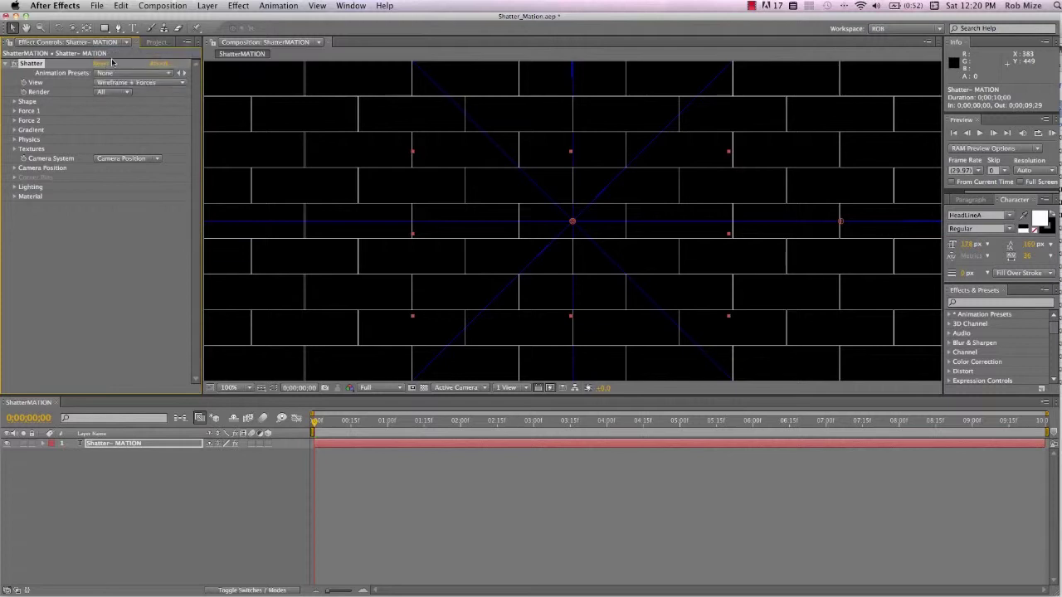
Step: Set Shatter's shape pattern to Custom and use the Shatter- MATION text layer as the custom shatter map
{"action": "left_click", "coordinate": [14, 101]}
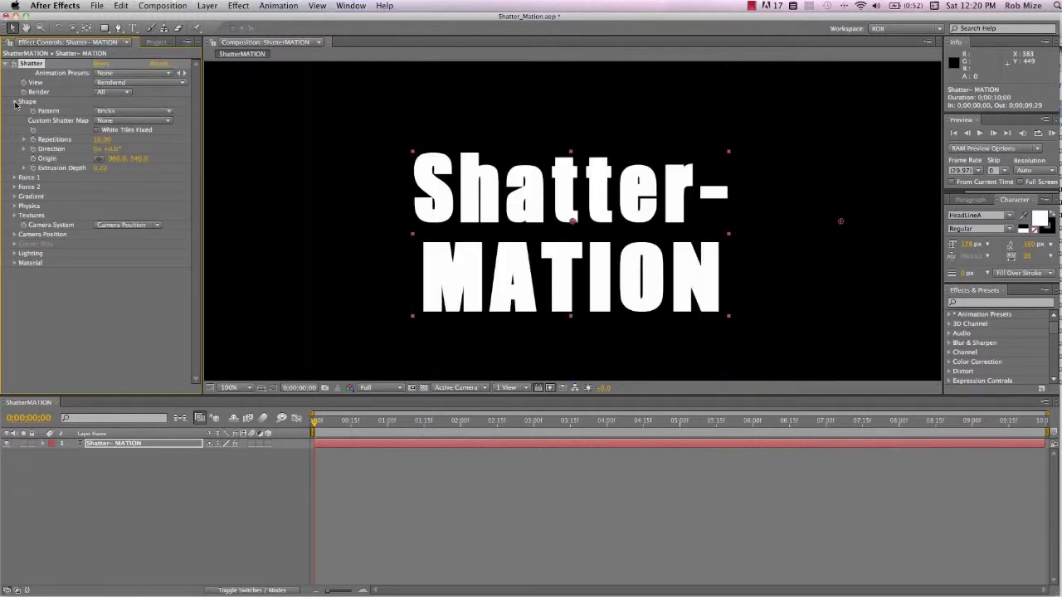
{"action": "left_click", "coordinate": [171, 112]}
{"action": "left_click", "coordinate": [151, 97]}
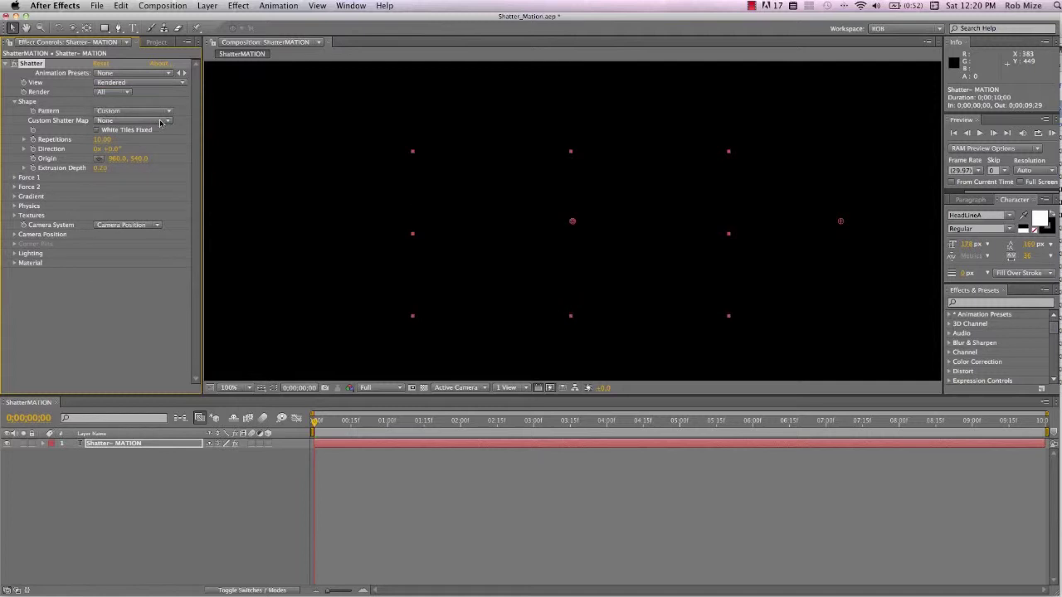
{"action": "left_click", "coordinate": [166, 123]}
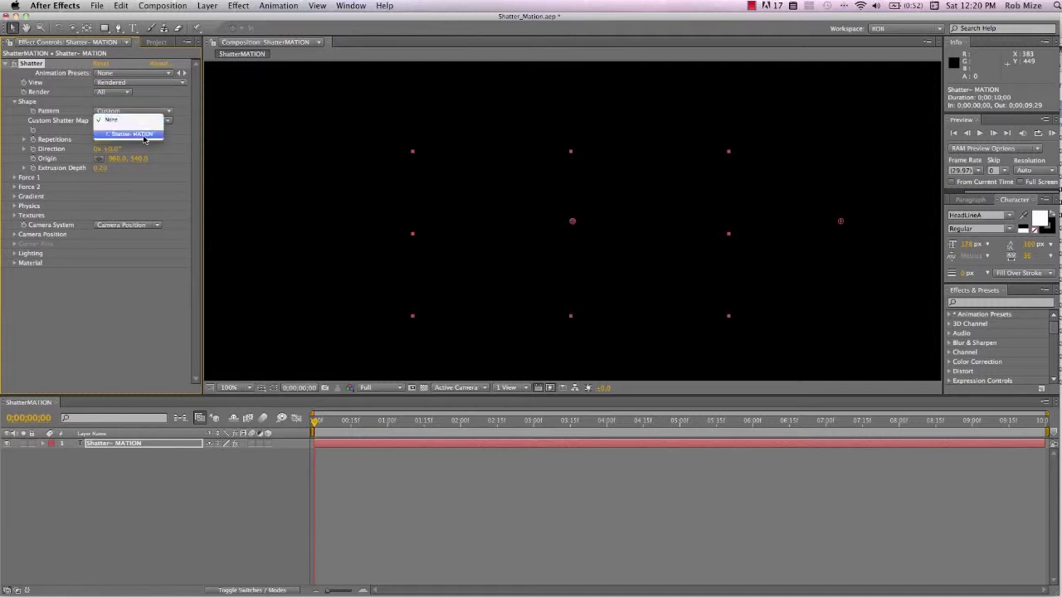
{"action": "left_click", "coordinate": [144, 136]}
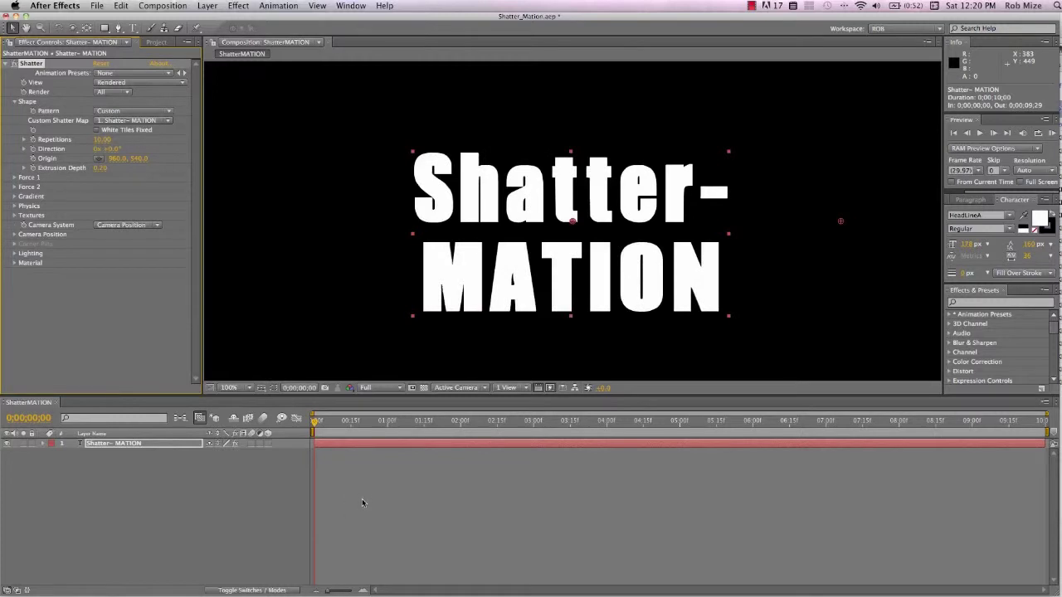
Step: Scrub through the first half second to preview the shattering letters, stopping at 0;00;00;07
{"action": "left_click_drag", "start_coordinate": [316, 424], "coordinate": [340, 425]}
{"action": "key", "text": "comma"}
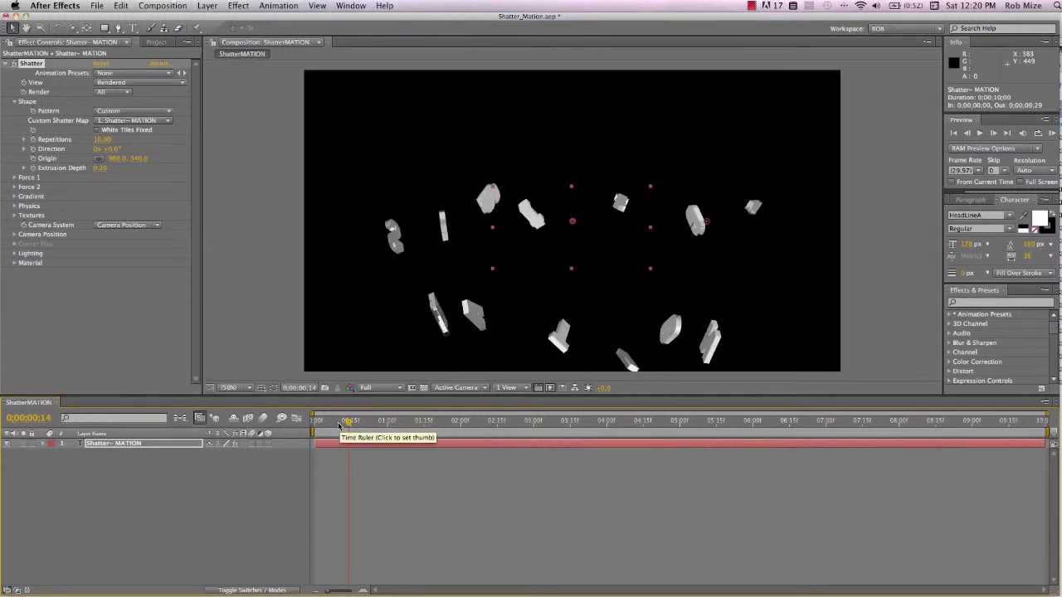
{"action": "mouse_move", "coordinate": [346, 423]}
{"action": "left_mouse_down"}
{"action": "mouse_move", "coordinate": [316, 424]}
{"action": "mouse_move", "coordinate": [330, 426]}
{"action": "left_mouse_up"}
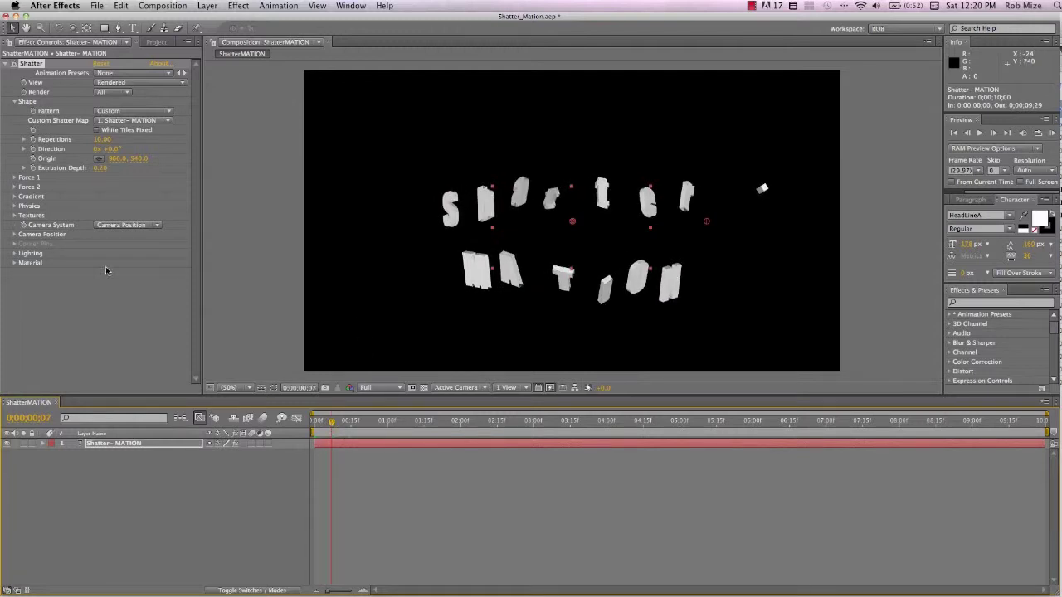
Step: Switch Shatter's View to Wireframe + Forces and set the Force 1 depth to 0.88
{"action": "left_click", "coordinate": [14, 177]}
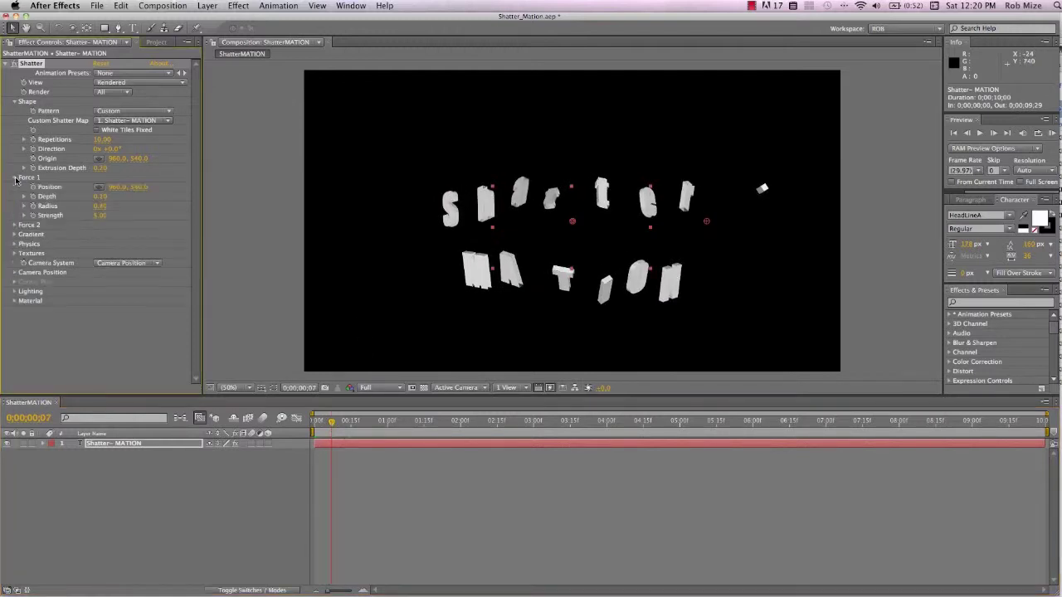
{"action": "left_click", "coordinate": [15, 244]}
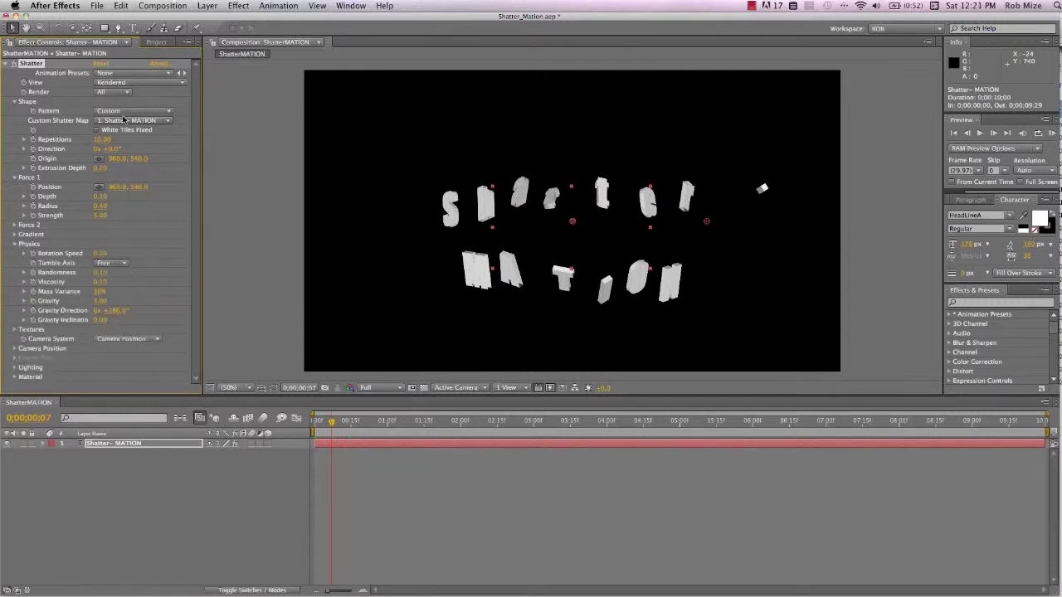
{"action": "left_click", "coordinate": [181, 82]}
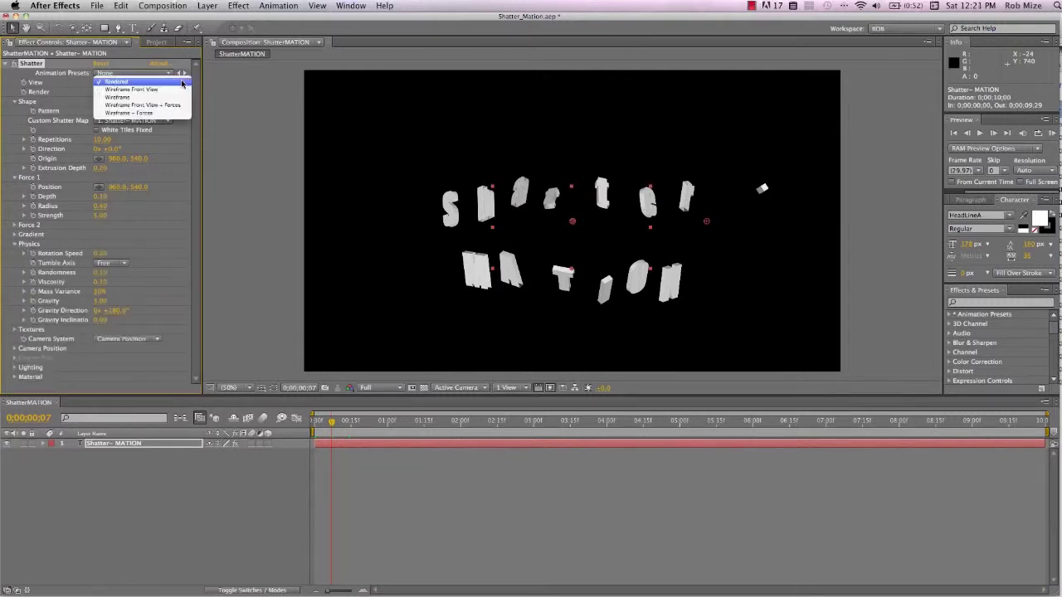
{"action": "left_click", "coordinate": [159, 114]}
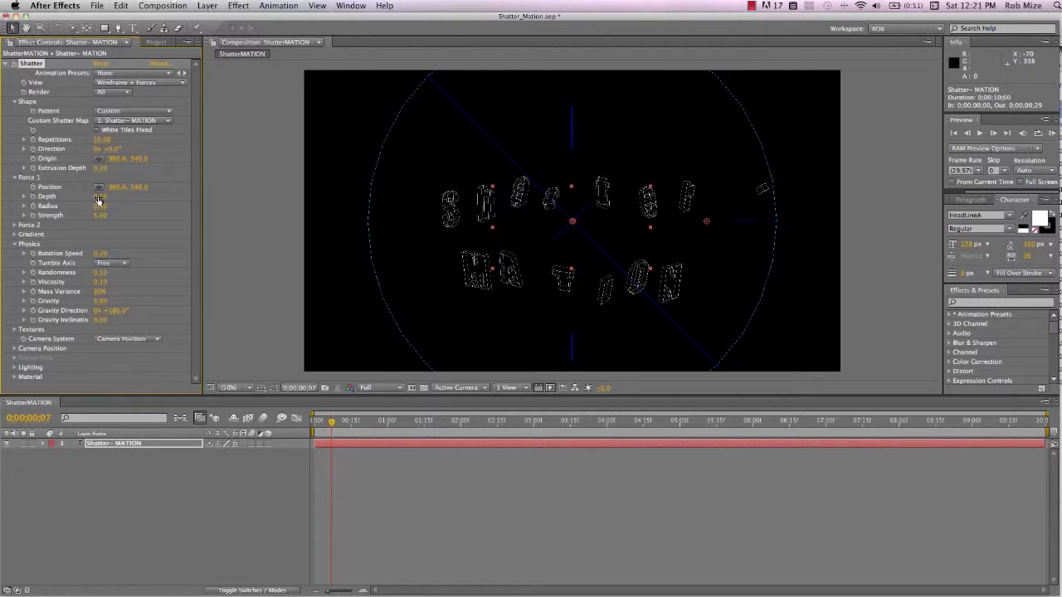
{"action": "left_click_drag", "start_coordinate": [100, 196], "coordinate": [229, 204]}
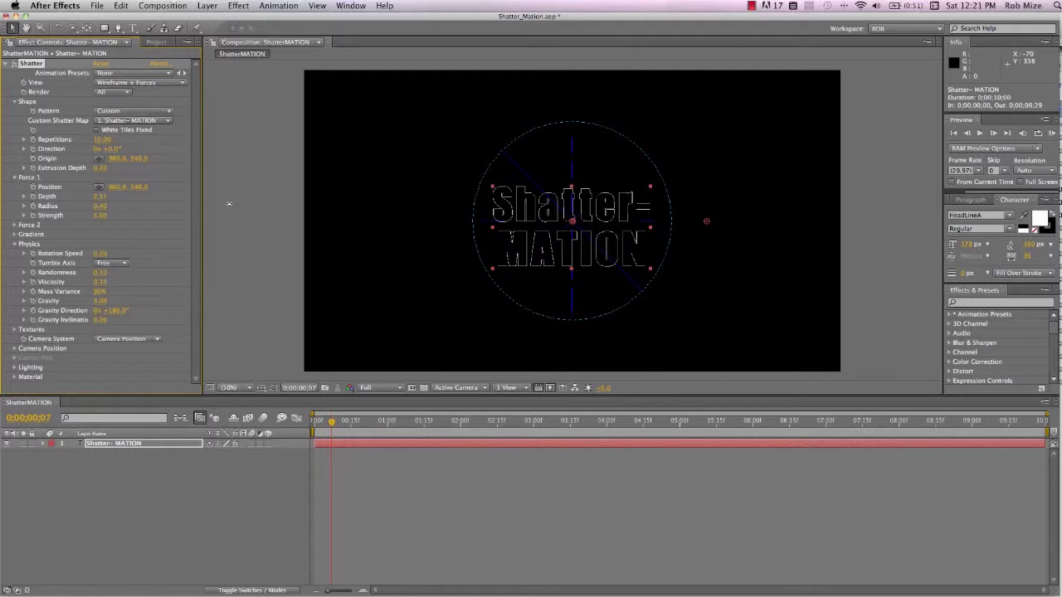
{"action": "left_click_drag", "start_coordinate": [229, 204], "coordinate": [164, 218]}
Step: Rotate Shatter's camera position to about 37° in Y, and change the camera system to Comp Camera
{"action": "left_click", "coordinate": [14, 349]}
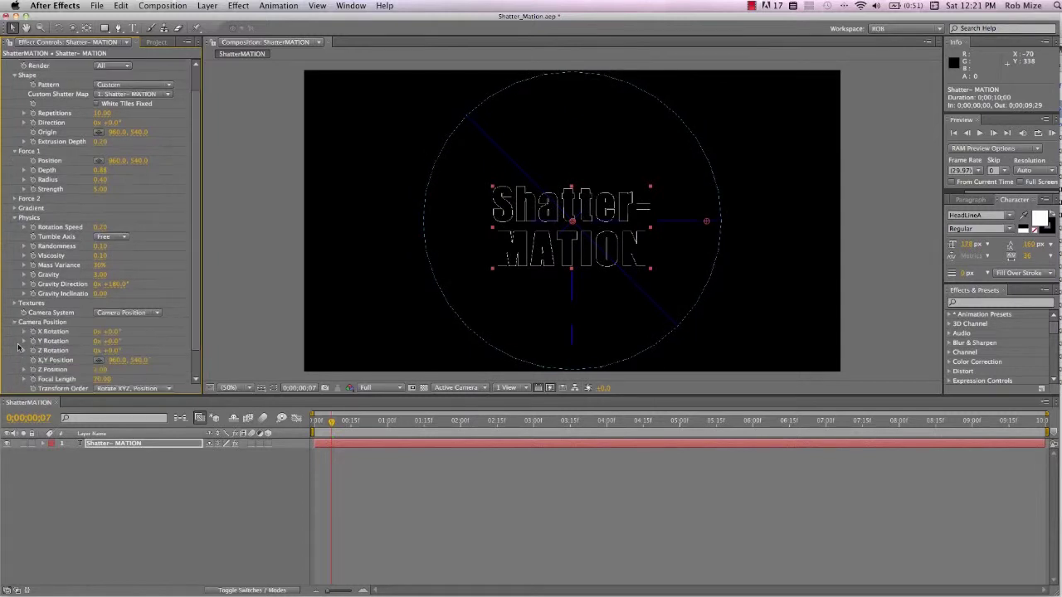
{"action": "left_click_drag", "start_coordinate": [117, 342], "coordinate": [164, 344]}
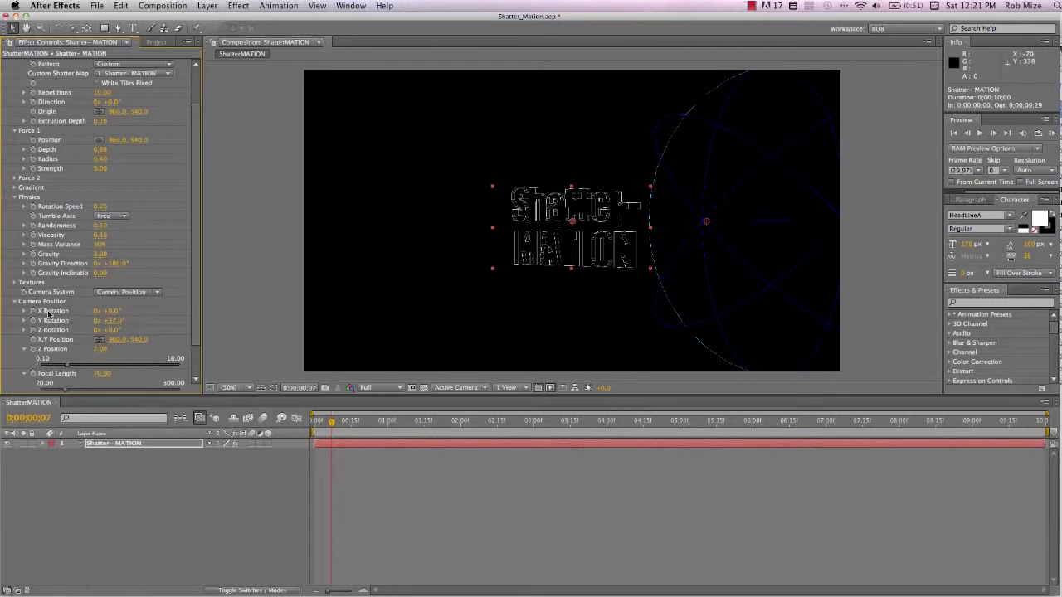
{"action": "left_click", "coordinate": [157, 293]}
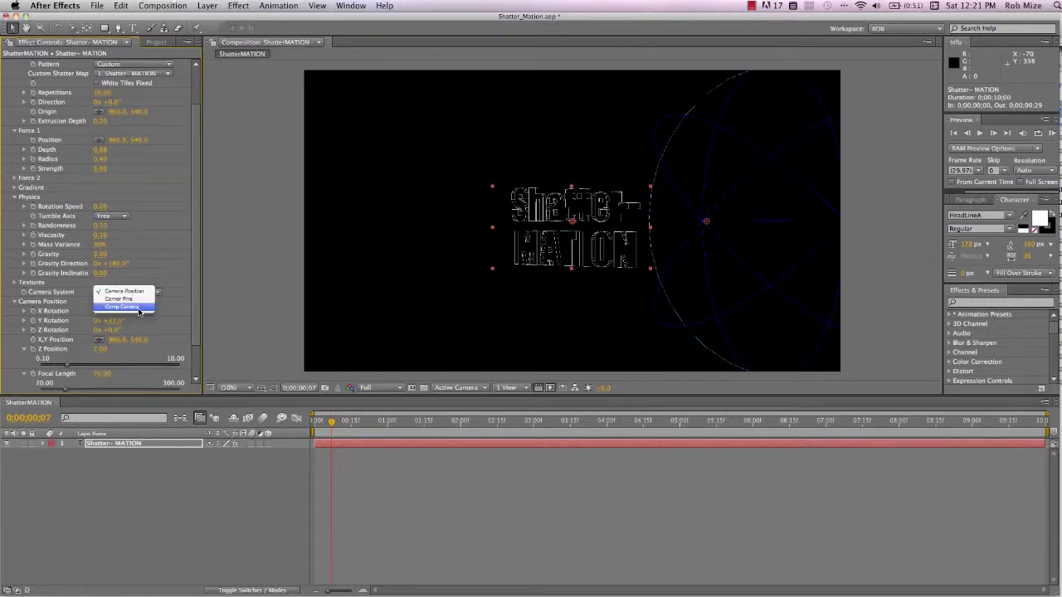
{"action": "left_click", "coordinate": [139, 308]}
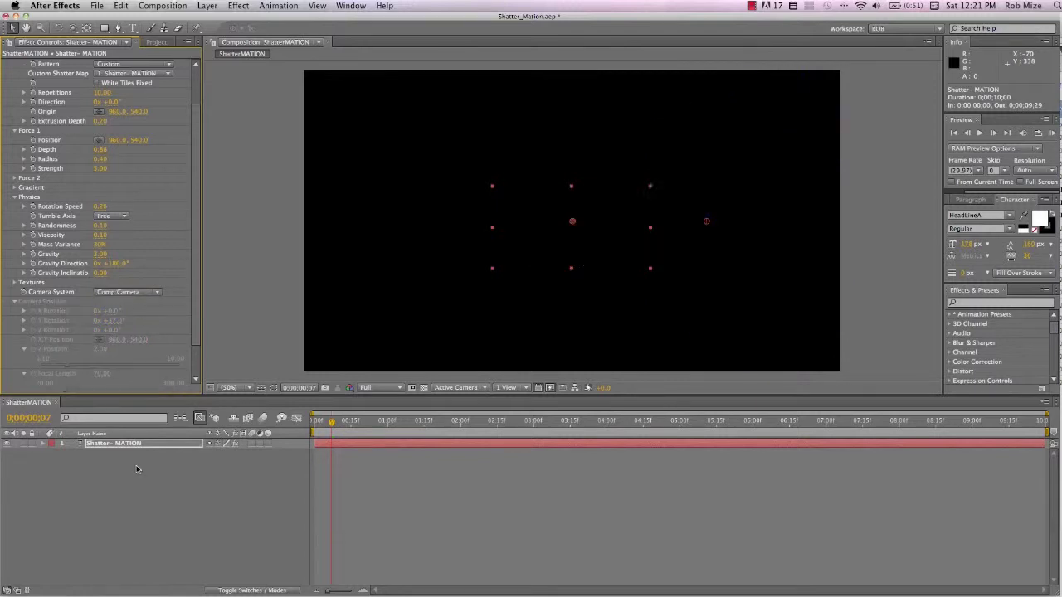
Step: Add a new camera layer named Camera 1 with the 35mm preset to the composition
{"action": "right_click", "coordinate": [216, 484]}
{"action": "mouse_move", "coordinate": [239, 491]}
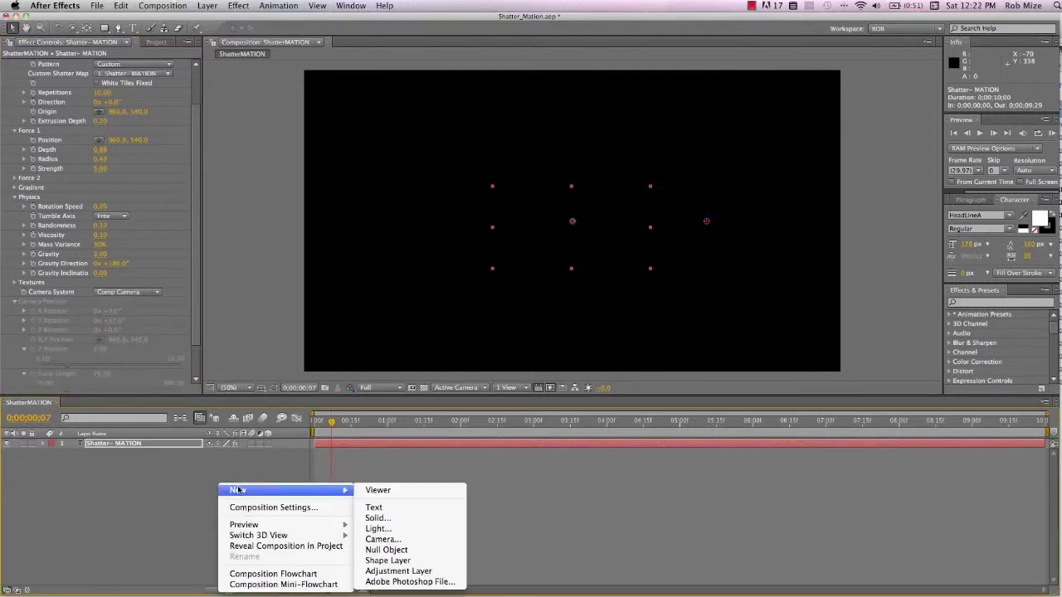
{"action": "left_click", "coordinate": [397, 541]}
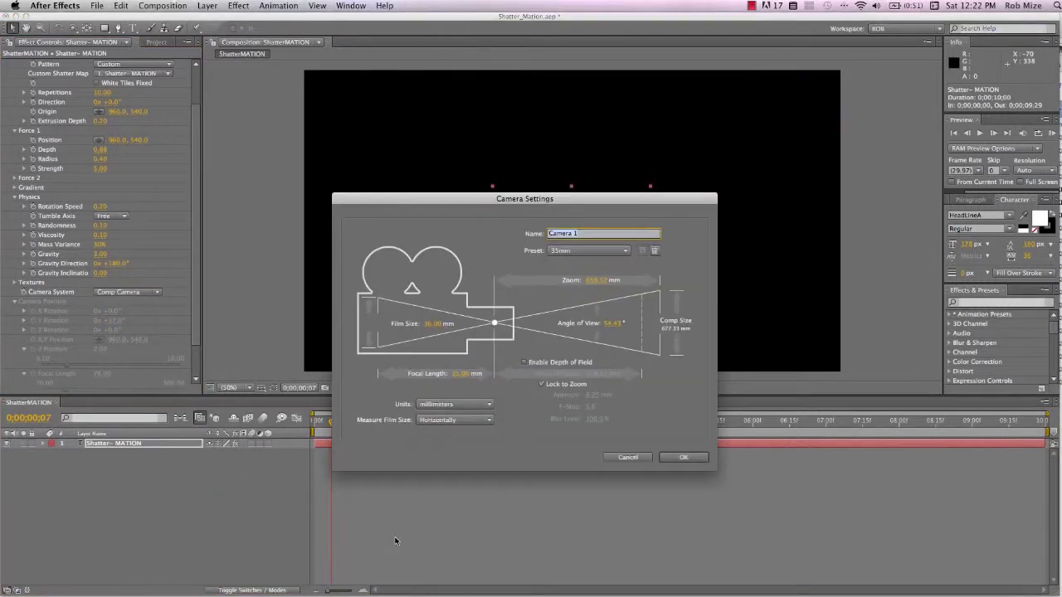
{"action": "left_click", "coordinate": [682, 457]}
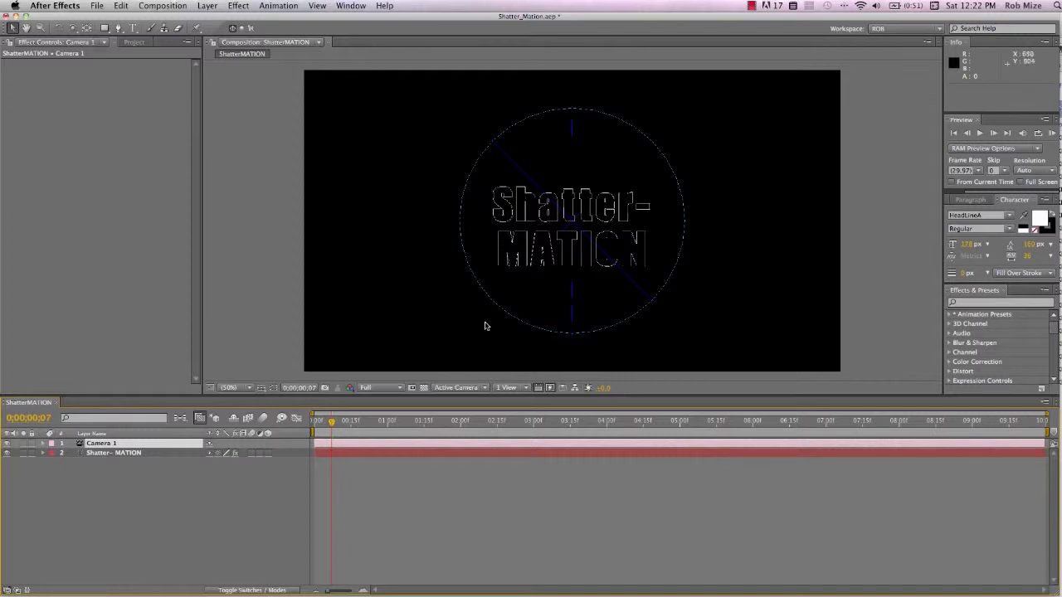
Step: Orbit Custom View 1 to examine the camera, text and force sphere from the side
{"action": "left_click", "coordinate": [484, 390]}
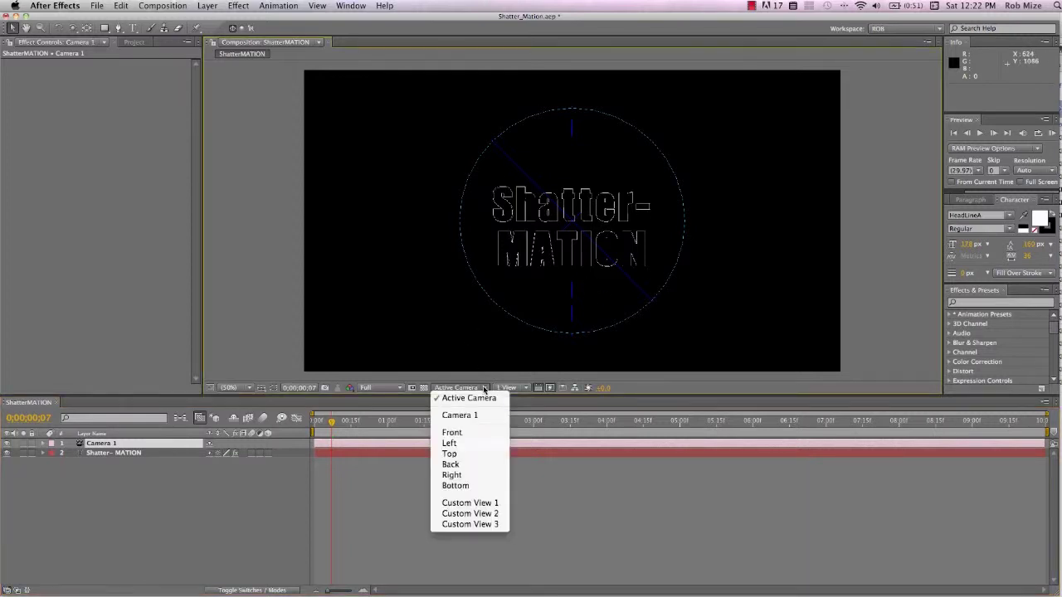
{"action": "left_click", "coordinate": [465, 503]}
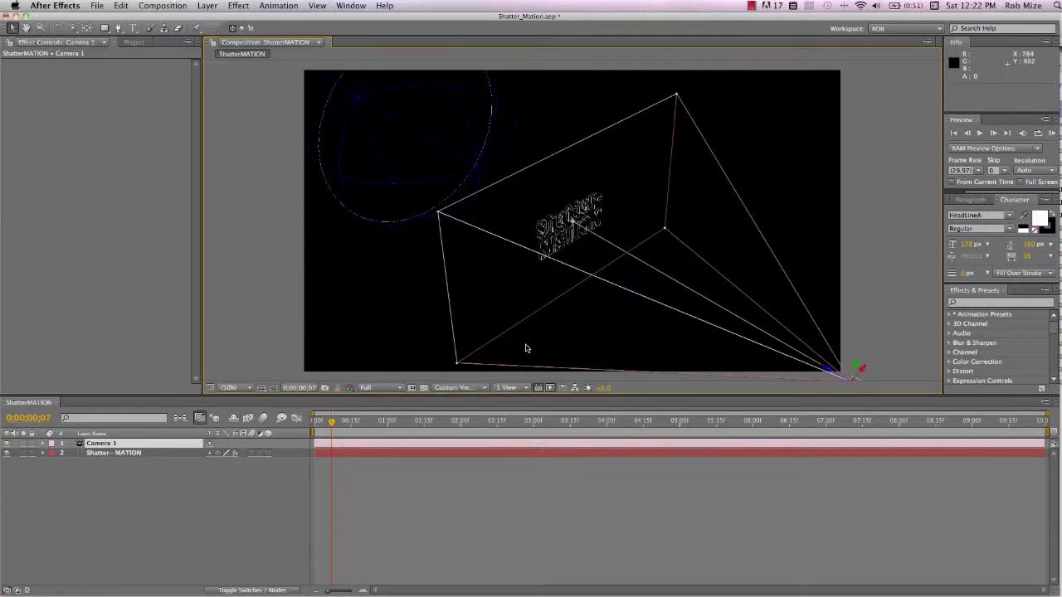
{"action": "key", "text": "c"}
{"action": "left_click_drag", "start_coordinate": [612, 299], "coordinate": [515, 254]}
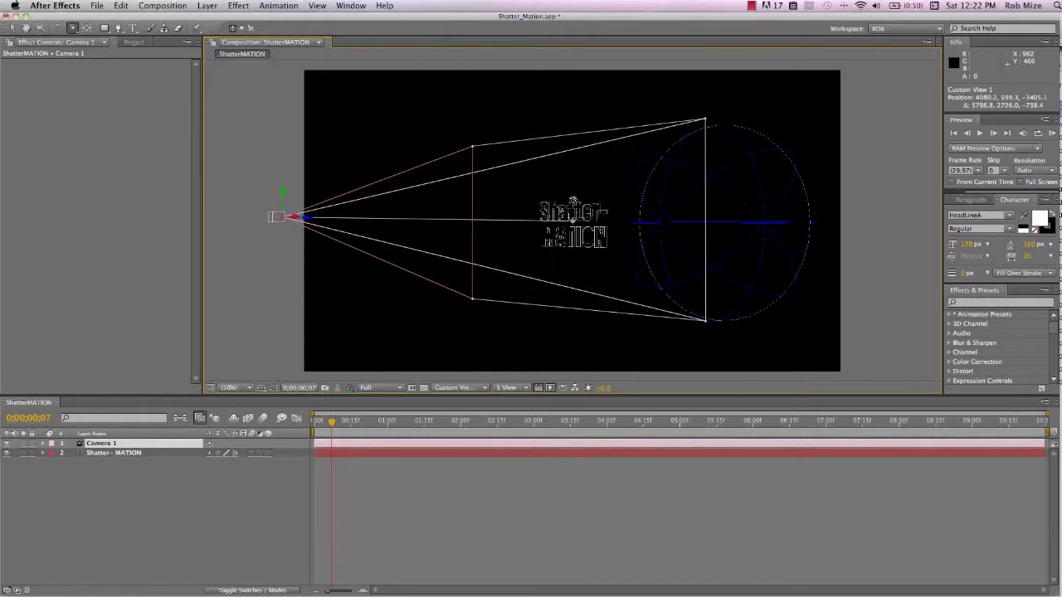
{"action": "scroll", "coordinate": [572, 200], "scroll_direction": "up", "scroll_amount": 2}
{"action": "scroll", "coordinate": [573, 200], "scroll_direction": "down", "scroll_amount": 3}
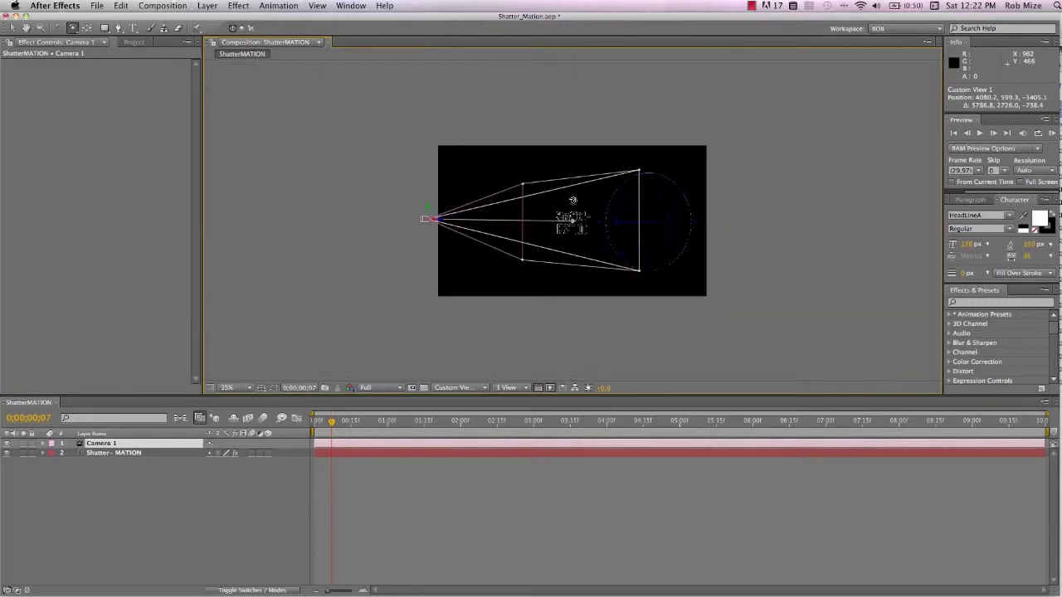
{"action": "key", "text": "Escape"}
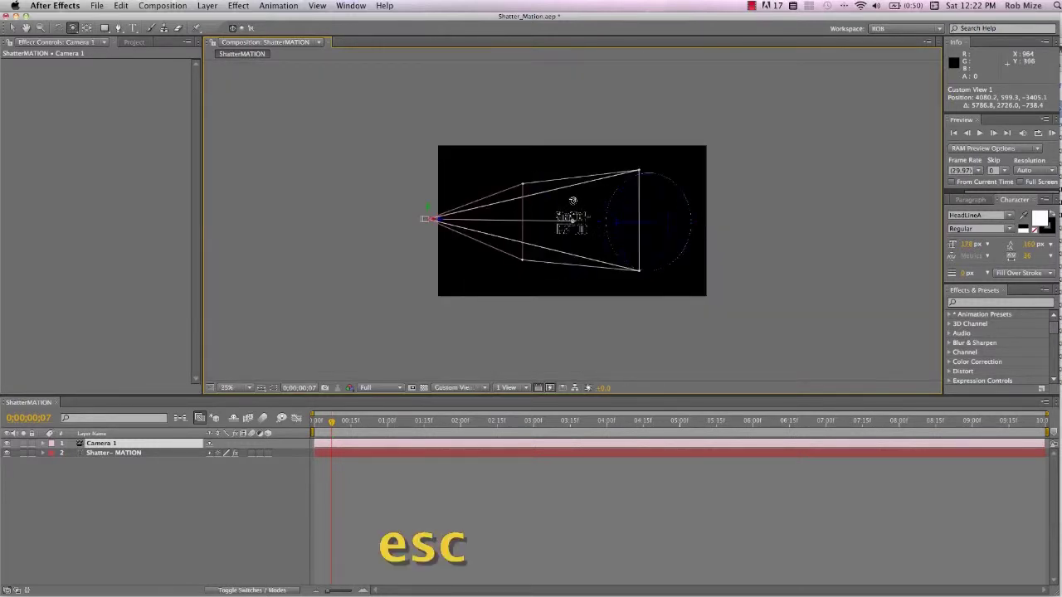
{"action": "key", "text": "Escape"}
{"action": "key", "text": "Escape"}
{"action": "key", "text": "Escape"}
{"action": "key", "text": "Escape"}
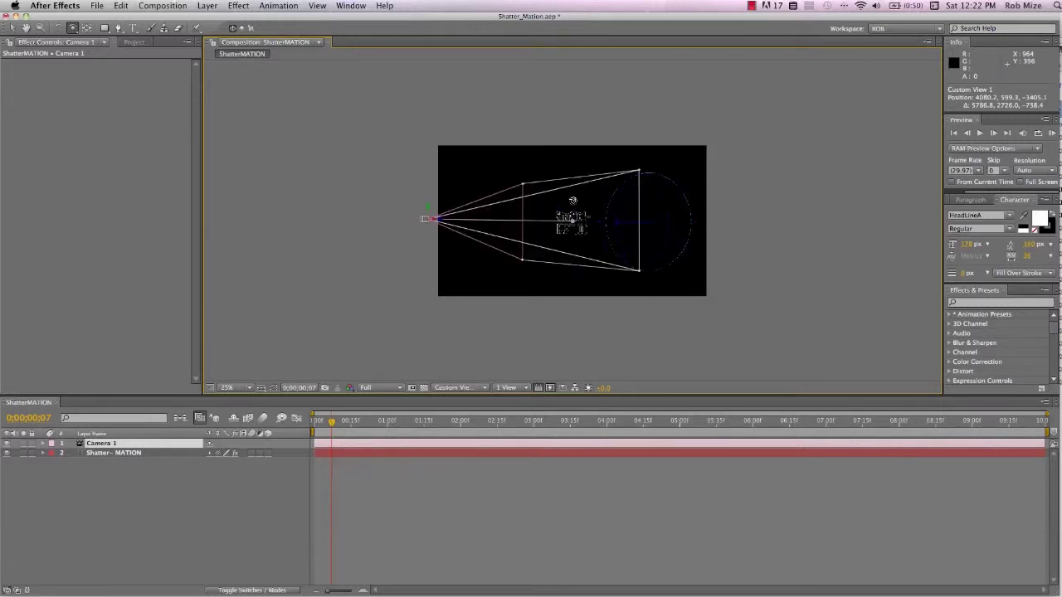
{"action": "key", "text": "Escape"}
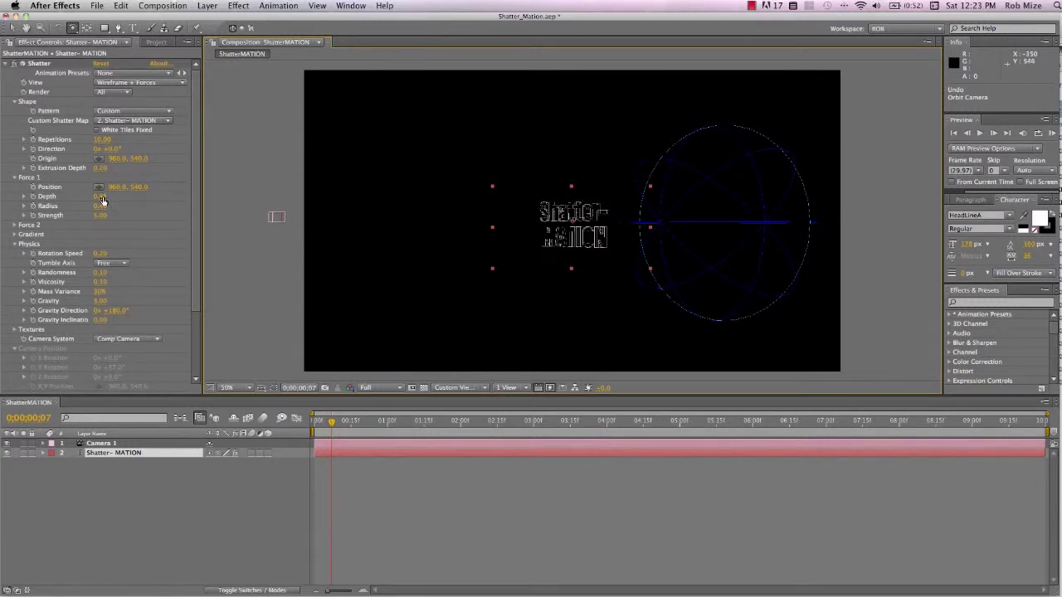
Step: Try Force 1 depths of 0.09 and -0.09 in a side view, and preview the shattered pieces at 0;00;00;27
{"action": "left_click_drag", "start_coordinate": [103, 200], "coordinate": [67, 205]}
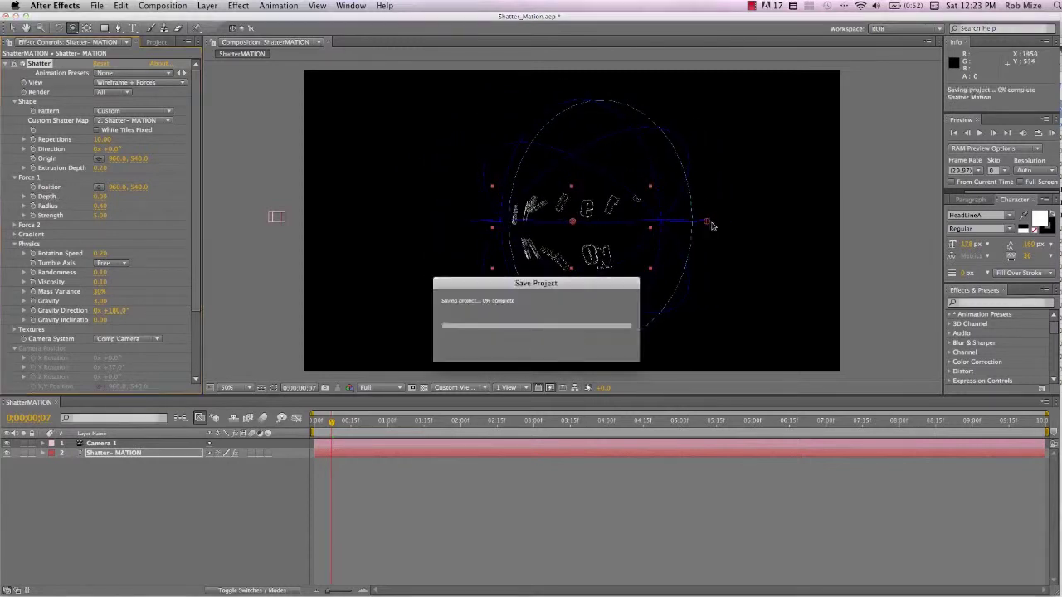
{"action": "left_click_drag", "start_coordinate": [686, 231], "coordinate": [636, 239]}
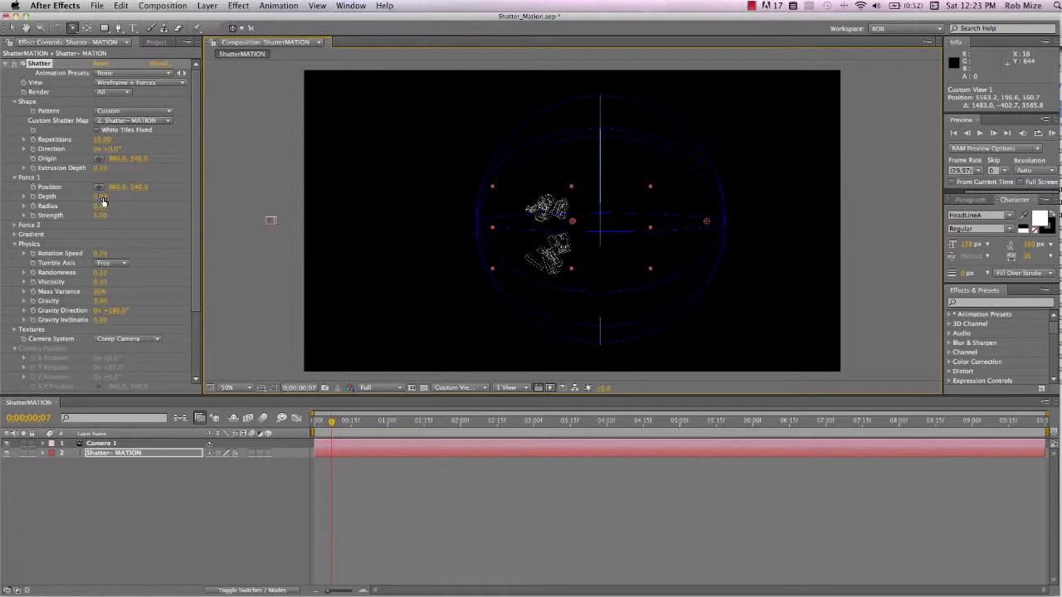
{"action": "mouse_move", "coordinate": [103, 200]}
{"action": "left_mouse_down"}
{"action": "mouse_move", "coordinate": [113, 199]}
{"action": "mouse_move", "coordinate": [89, 196]}
{"action": "left_mouse_up"}
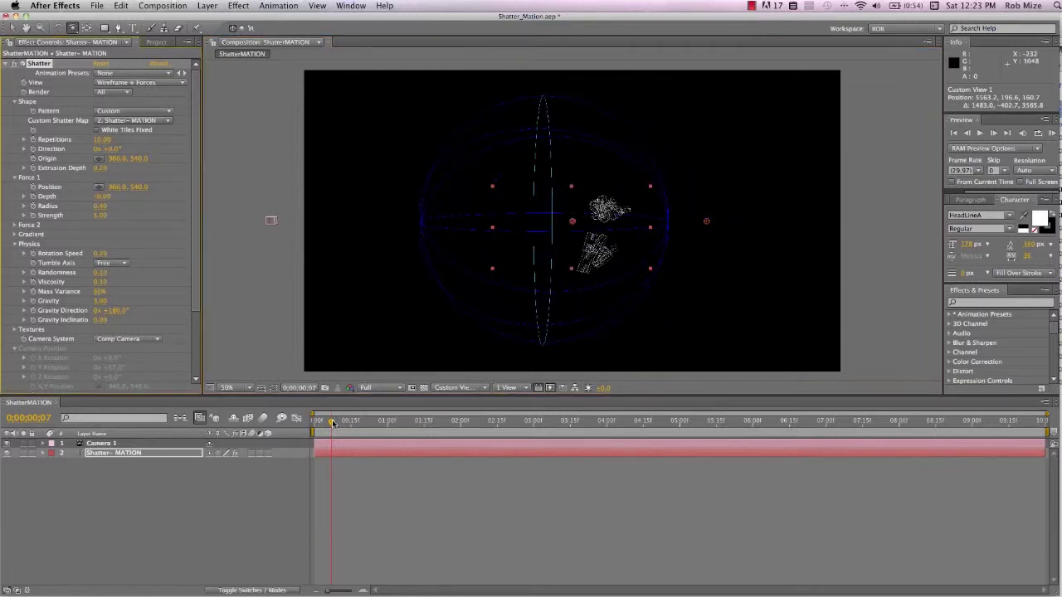
{"action": "left_click_drag", "start_coordinate": [332, 426], "coordinate": [381, 428]}
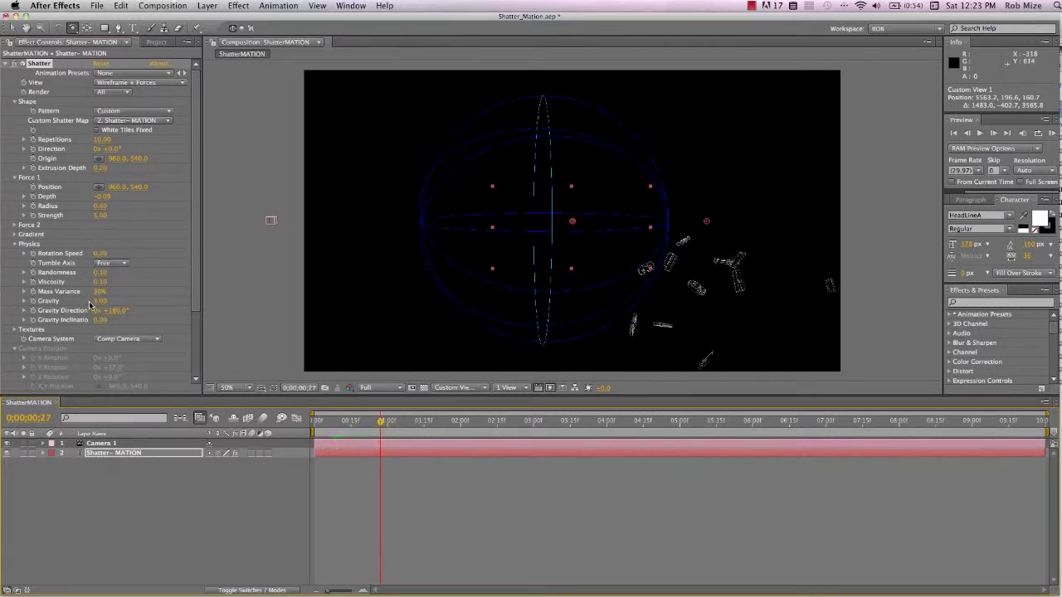
Step: Set Shatter's gravity to 0.00 and the Force 1 depth to 0.12, and preview the pieces at 0;00;00;28
{"action": "left_click_drag", "start_coordinate": [99, 304], "coordinate": [73, 302]}
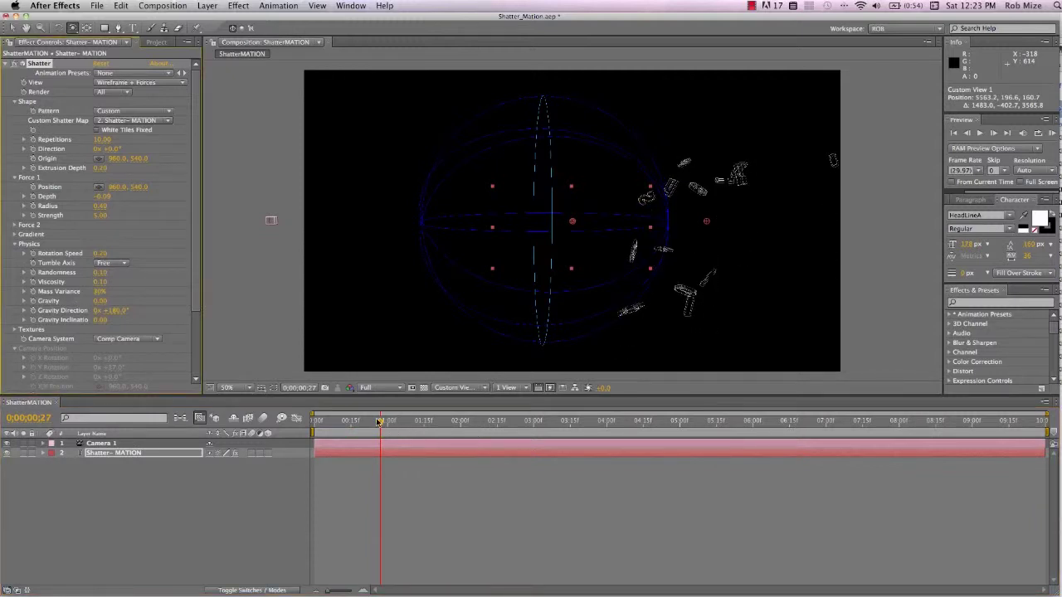
{"action": "left_click_drag", "start_coordinate": [379, 423], "coordinate": [315, 444]}
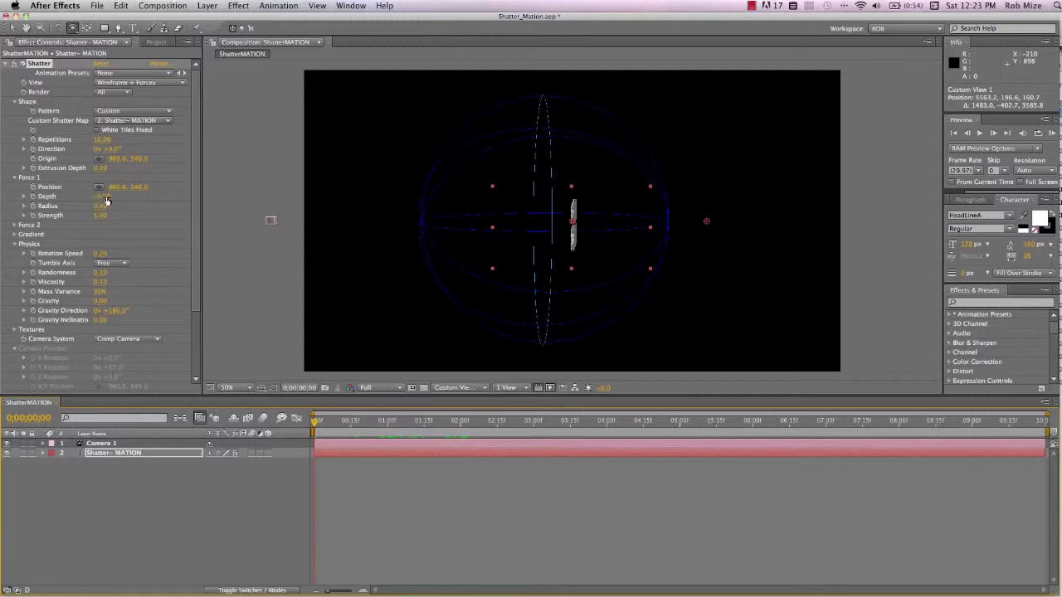
{"action": "left_click_drag", "start_coordinate": [103, 196], "coordinate": [98, 196]}
{"action": "left_click_drag", "start_coordinate": [115, 197], "coordinate": [120, 197]}
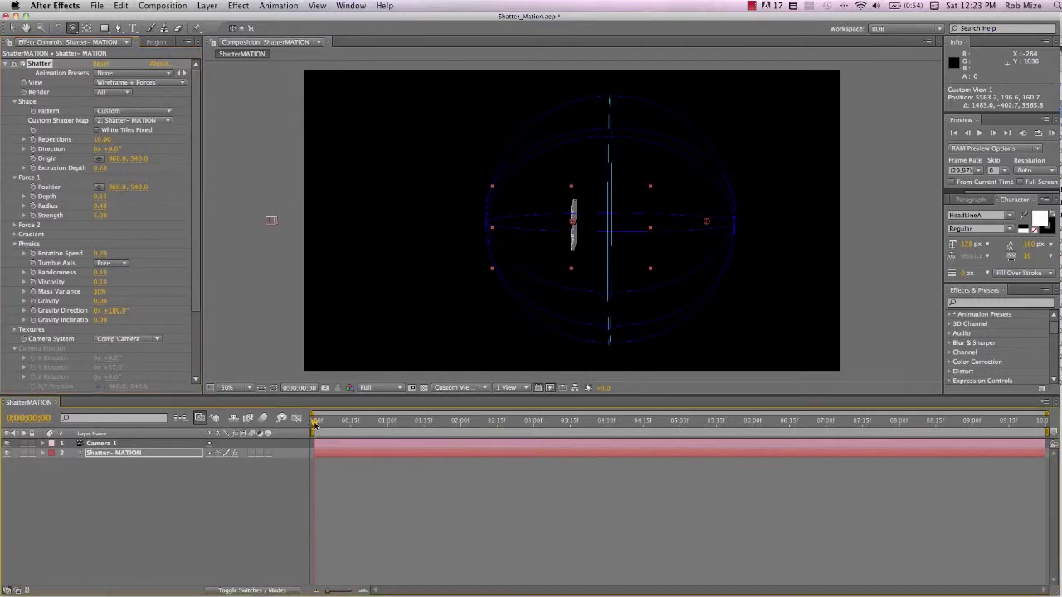
{"action": "left_click_drag", "start_coordinate": [314, 426], "coordinate": [383, 438]}
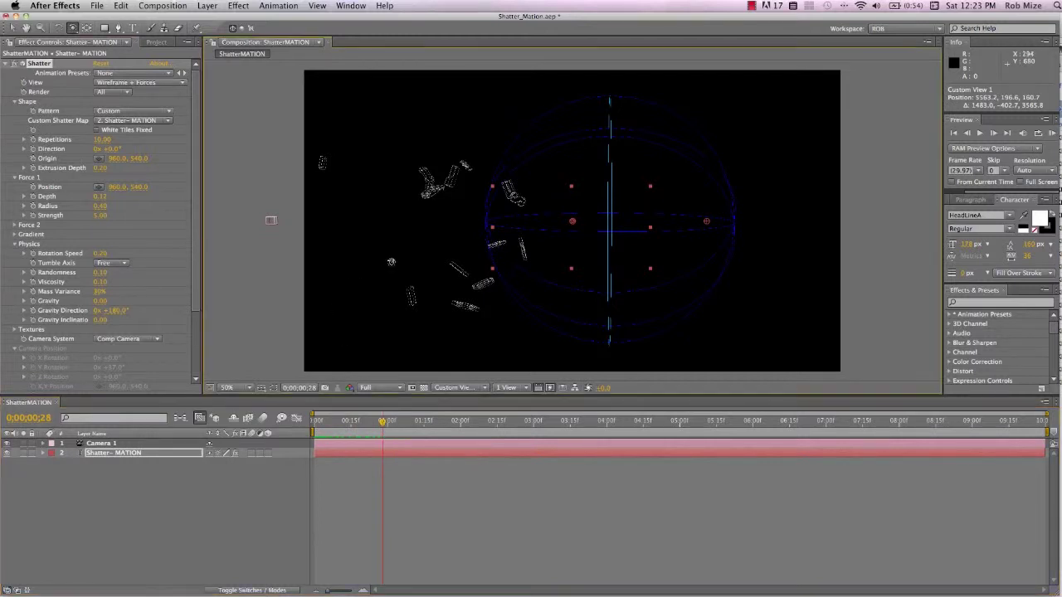
Step: From a near-front view, set Force 1's X position to about 873, its radius to 0.34 and its strength to 8.50
{"action": "left_click_drag", "start_coordinate": [386, 263], "coordinate": [494, 267]}
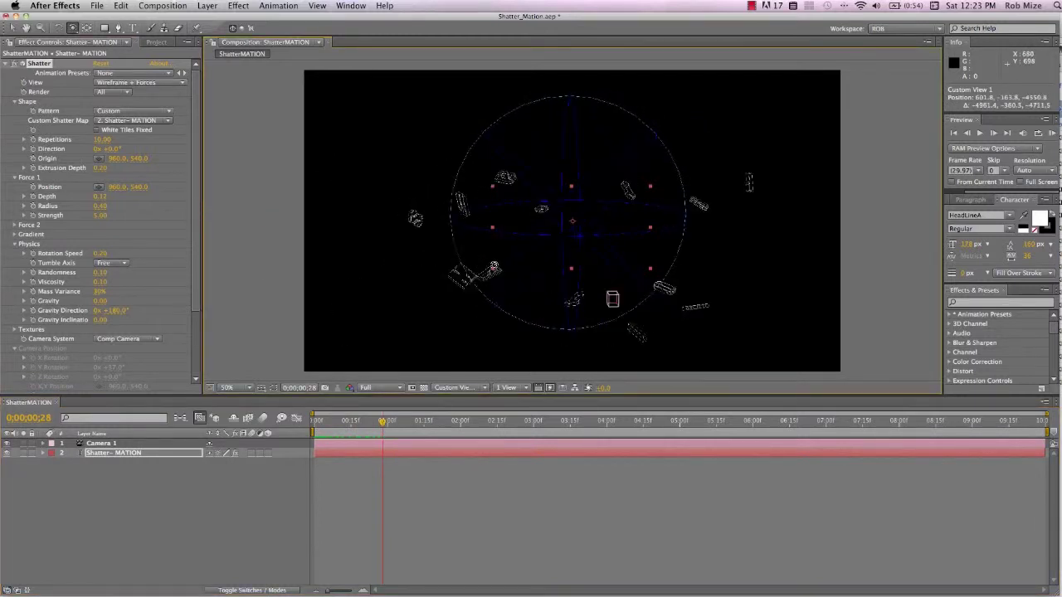
{"action": "left_click", "coordinate": [114, 187]}
{"action": "left_click_drag", "start_coordinate": [114, 186], "coordinate": [104, 206]}
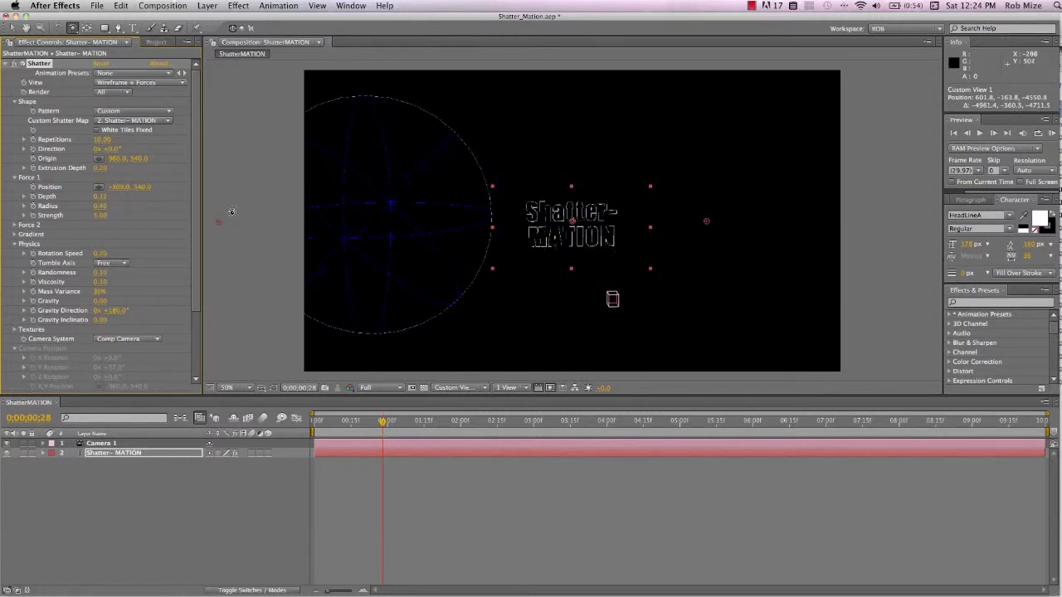
{"action": "left_click_drag", "start_coordinate": [117, 189], "coordinate": [203, 207]}
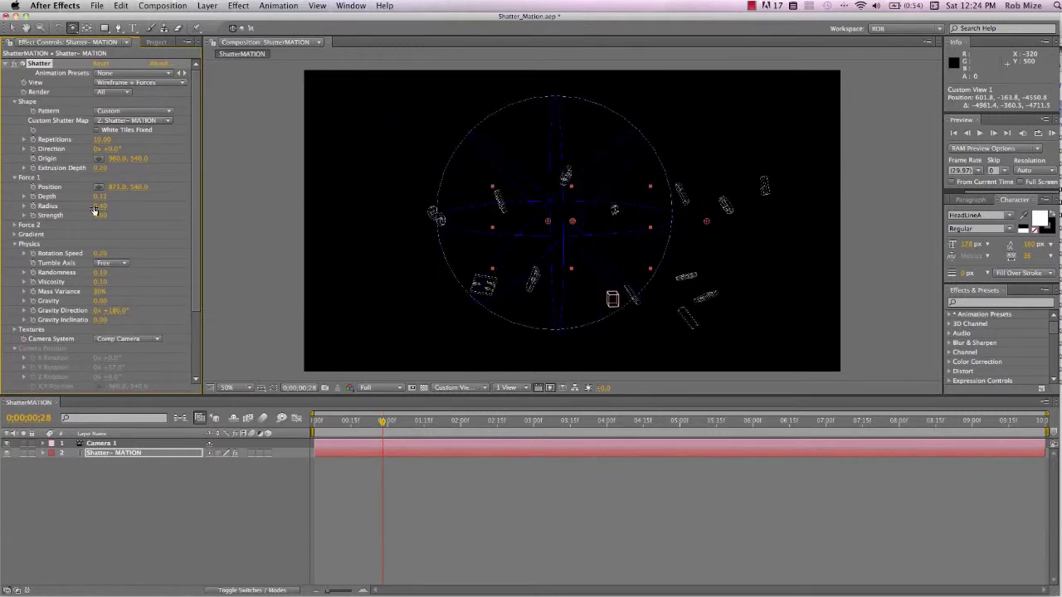
{"action": "left_click_drag", "start_coordinate": [99, 205], "coordinate": [74, 208]}
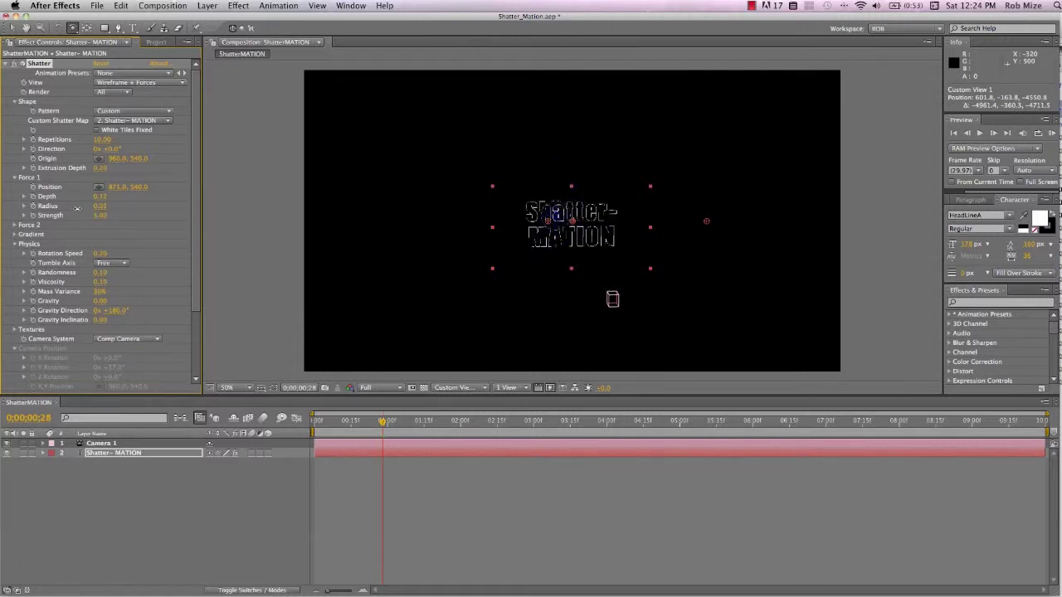
{"action": "left_click_drag", "start_coordinate": [77, 208], "coordinate": [120, 216]}
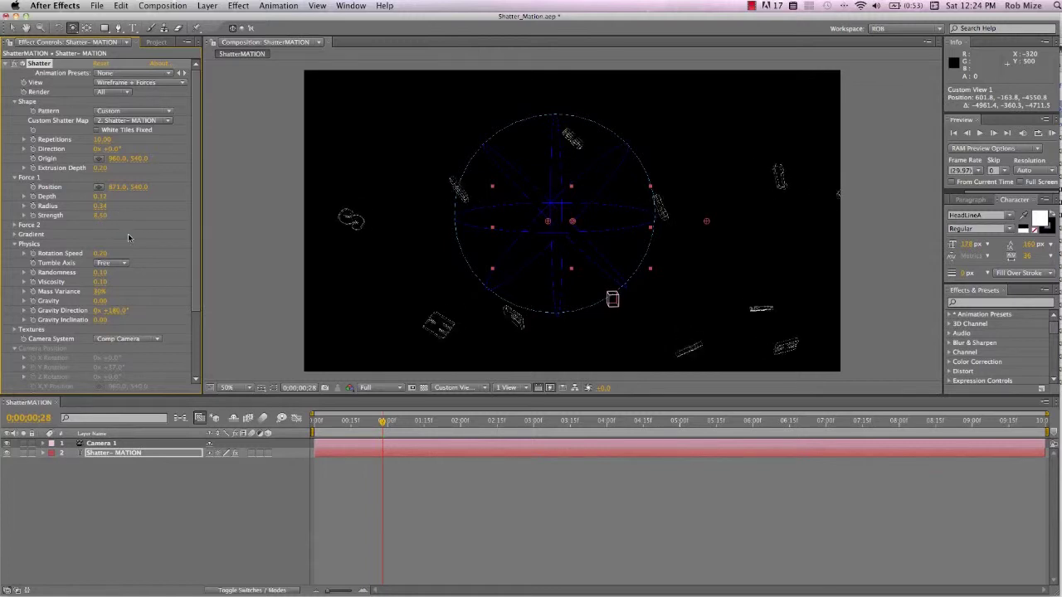
Step: Try enlarging the Force 2 radius so a second force sphere overlaps the text, and reset it to 0.00
{"action": "left_click", "coordinate": [14, 226]}
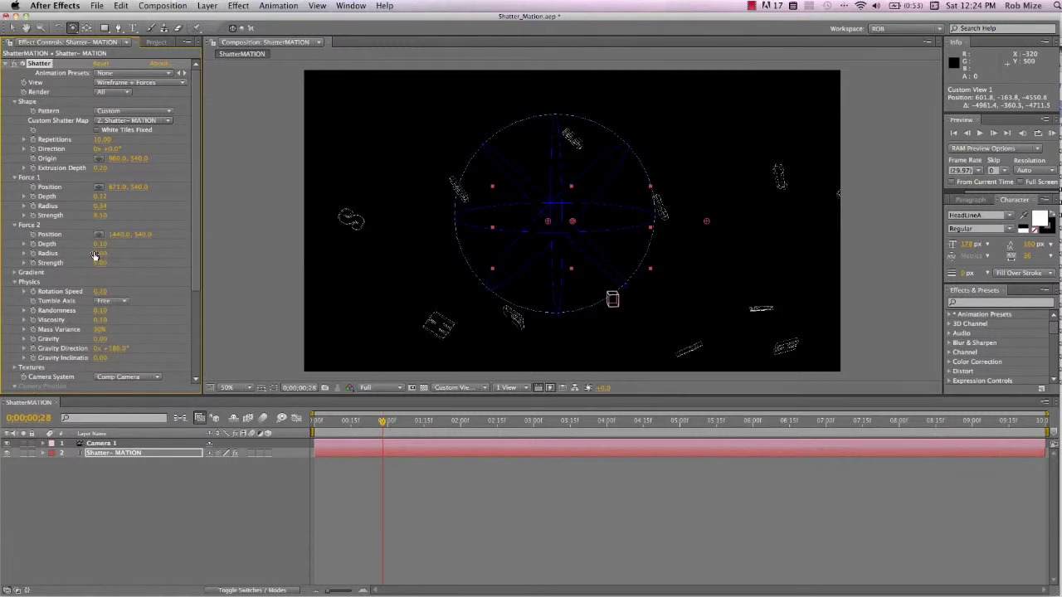
{"action": "left_click_drag", "start_coordinate": [100, 253], "coordinate": [119, 261]}
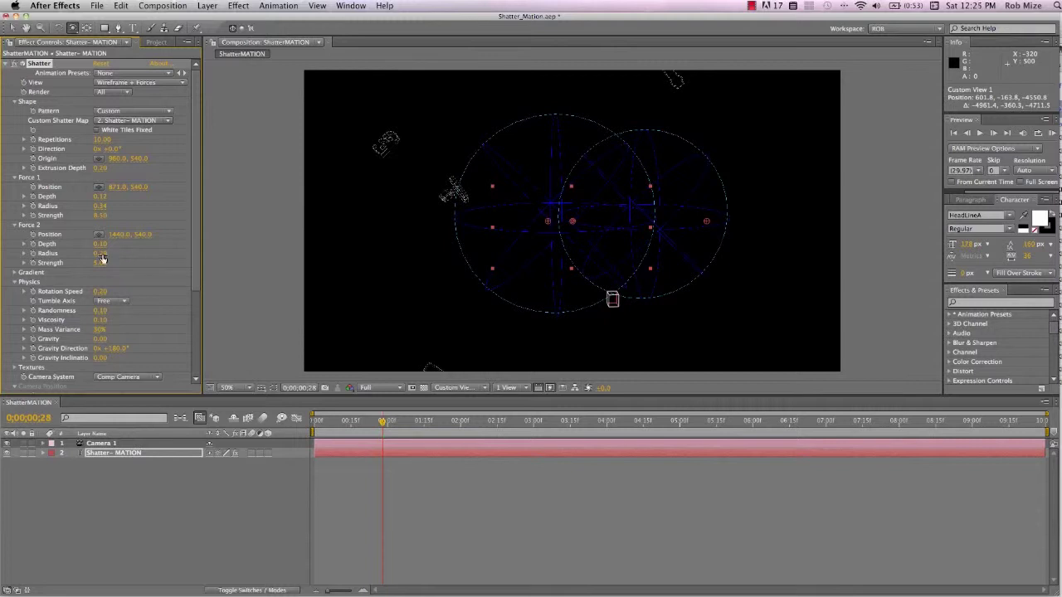
{"action": "left_click_drag", "start_coordinate": [100, 253], "coordinate": [72, 256]}
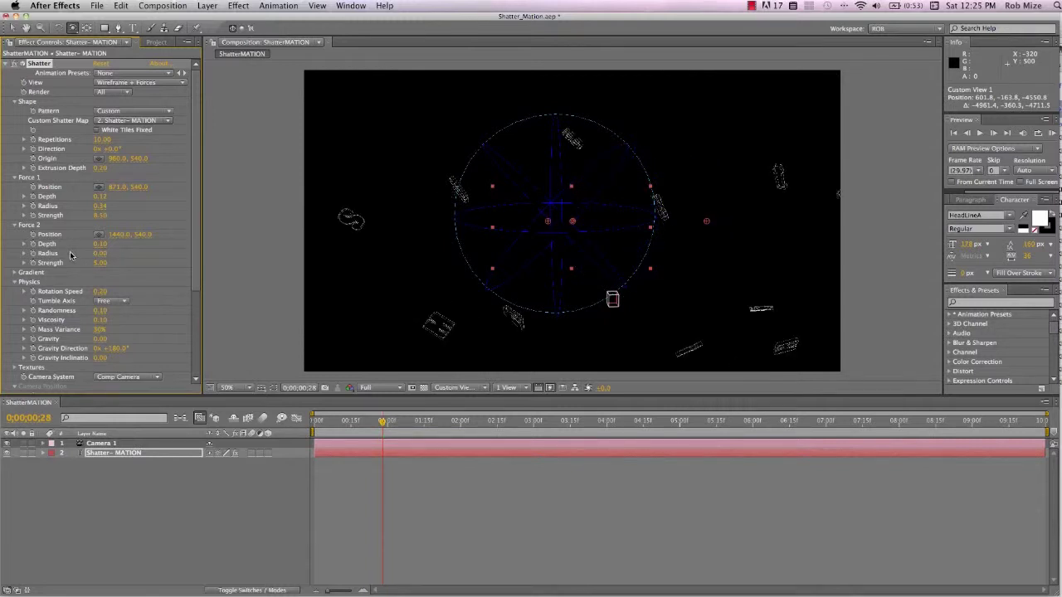
Step: Set Shatter's rotation speed to 0.25 after testing 0.00 at 0;00;01;01, and keep the tumble axis on Free
{"action": "left_click", "coordinate": [14, 273]}
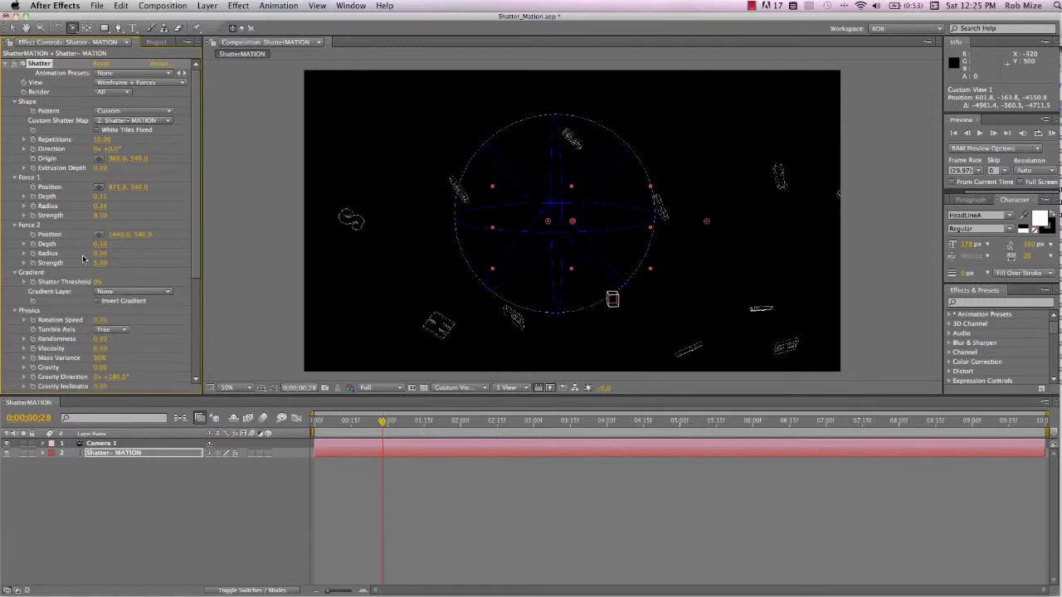
{"action": "scroll", "coordinate": [83, 260], "scroll_direction": "down", "scroll_amount": 4}
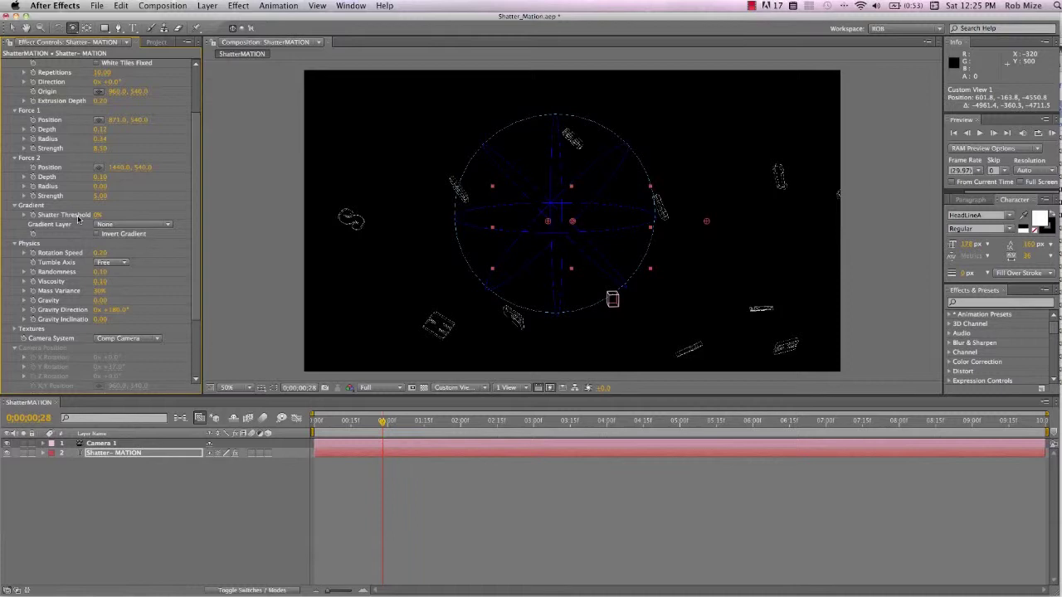
{"action": "scroll", "coordinate": [135, 253], "scroll_direction": "down", "scroll_amount": 2}
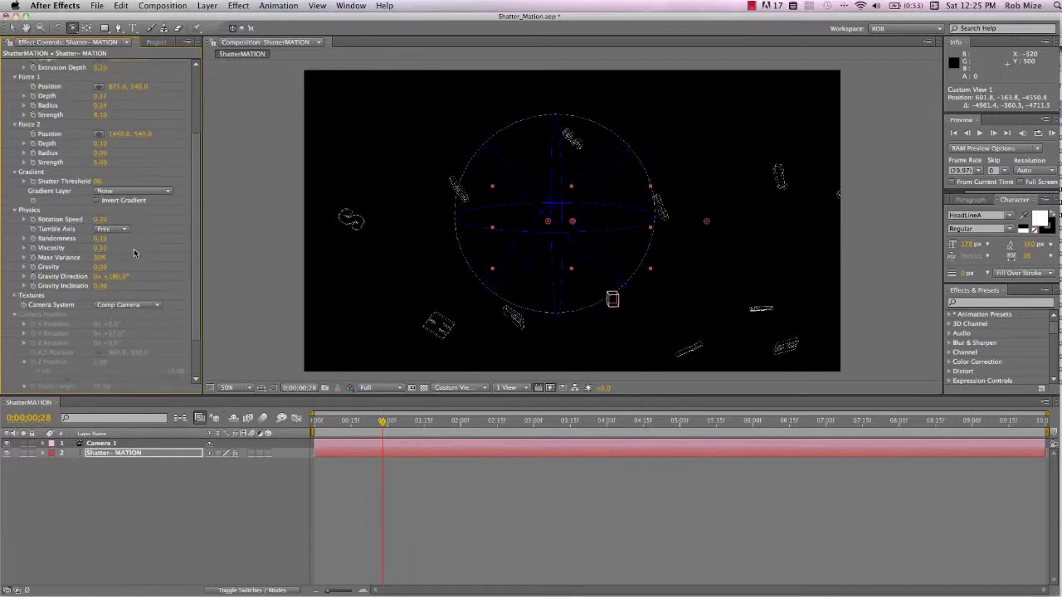
{"action": "scroll", "coordinate": [134, 253], "scroll_direction": "down", "scroll_amount": 2}
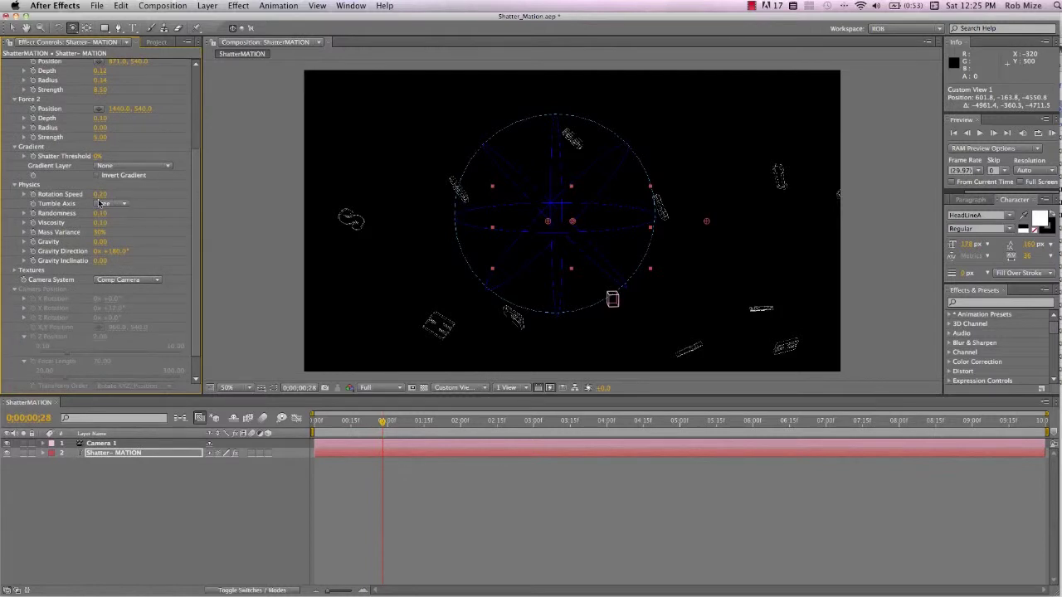
{"action": "left_click_drag", "start_coordinate": [98, 195], "coordinate": [39, 194]}
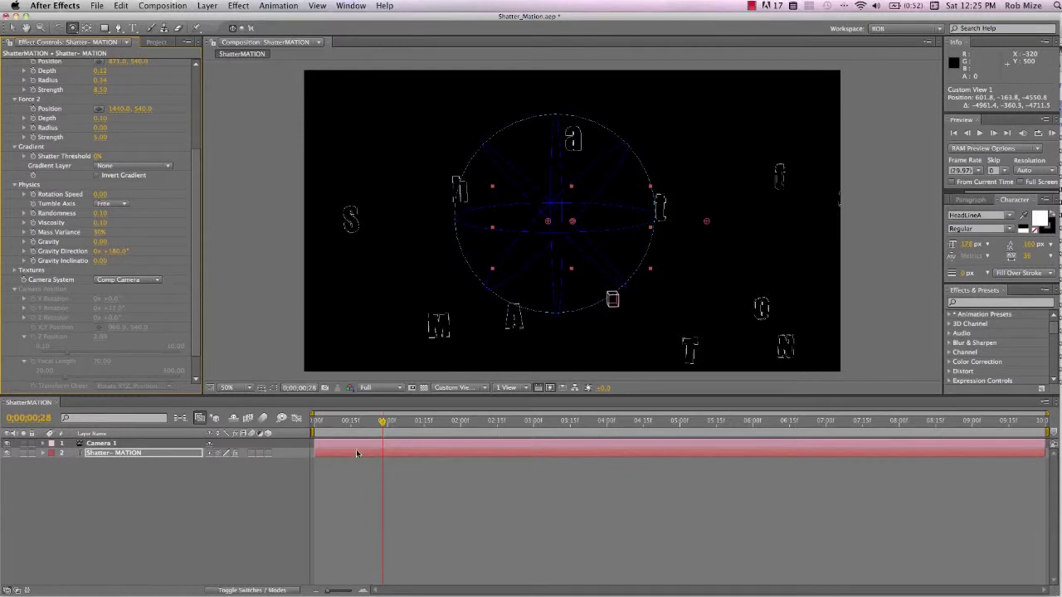
{"action": "left_click_drag", "start_coordinate": [347, 425], "coordinate": [390, 425]}
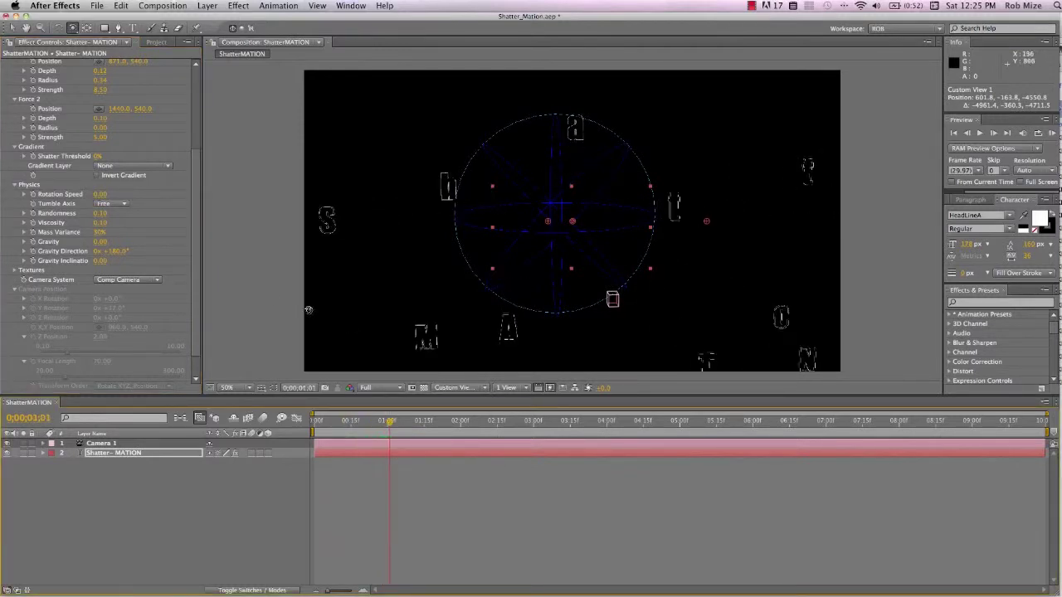
{"action": "left_click_drag", "start_coordinate": [98, 195], "coordinate": [115, 195]}
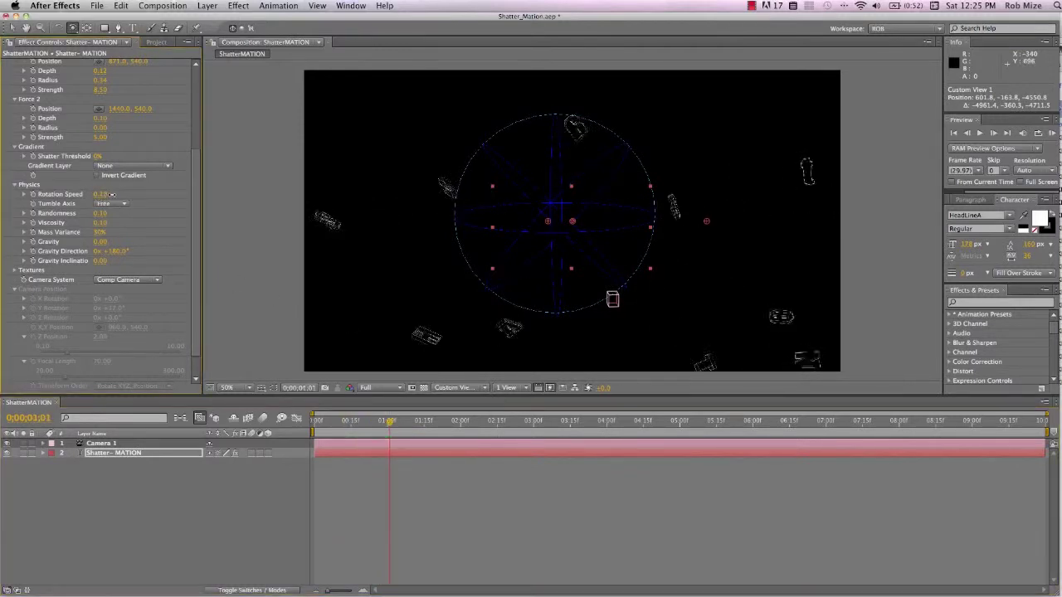
{"action": "scroll", "coordinate": [115, 199], "scroll_direction": "up", "scroll_amount": 3}
{"action": "left_click", "coordinate": [123, 254]}
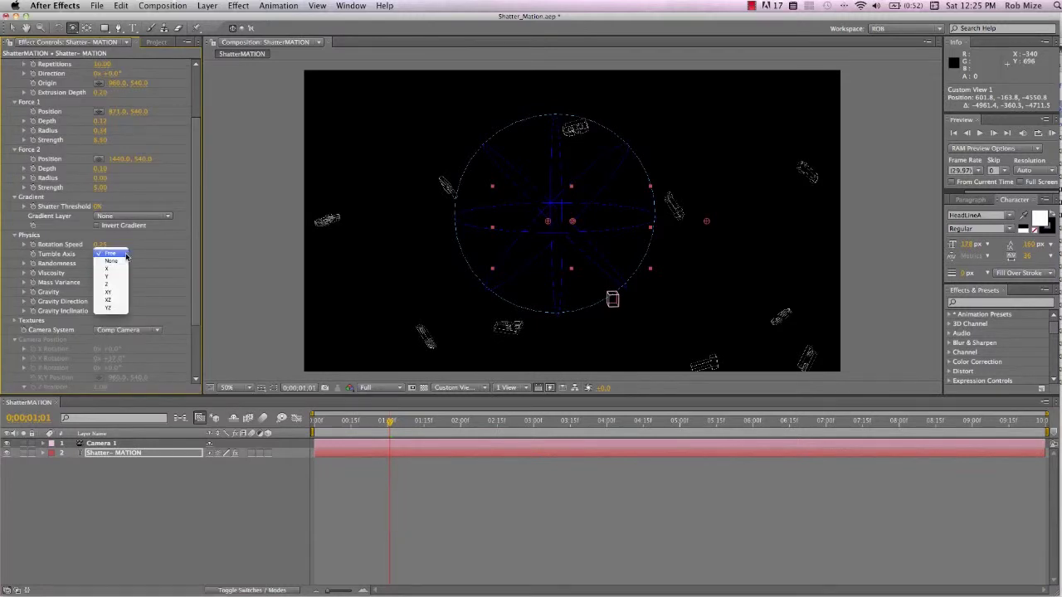
{"action": "left_click", "coordinate": [136, 256]}
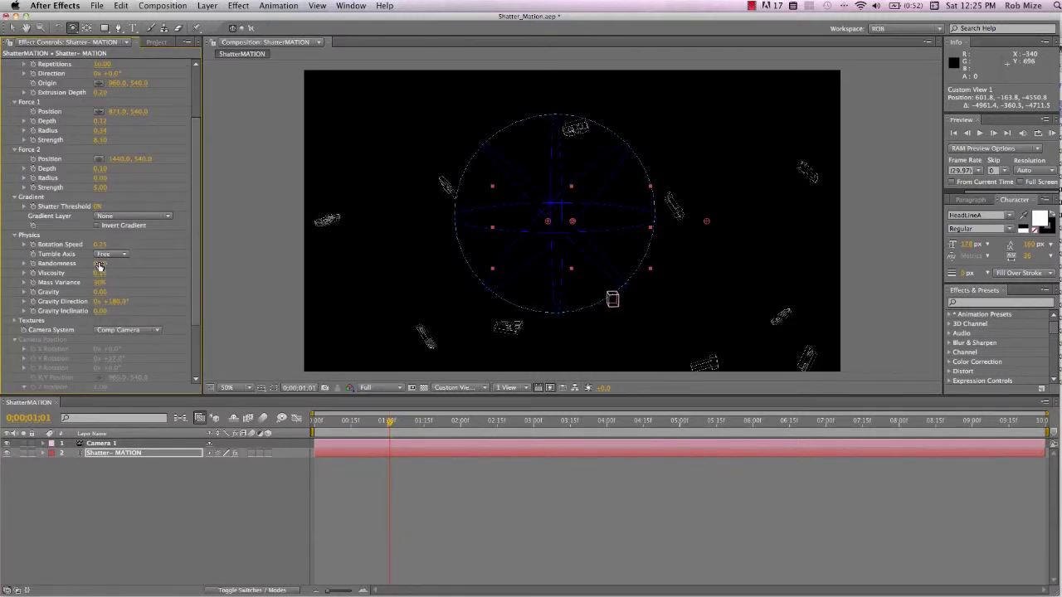
Step: Set Shatter's randomness to 0.08 and raise its viscosity to about 0.53
{"action": "left_click_drag", "start_coordinate": [98, 263], "coordinate": [101, 263]}
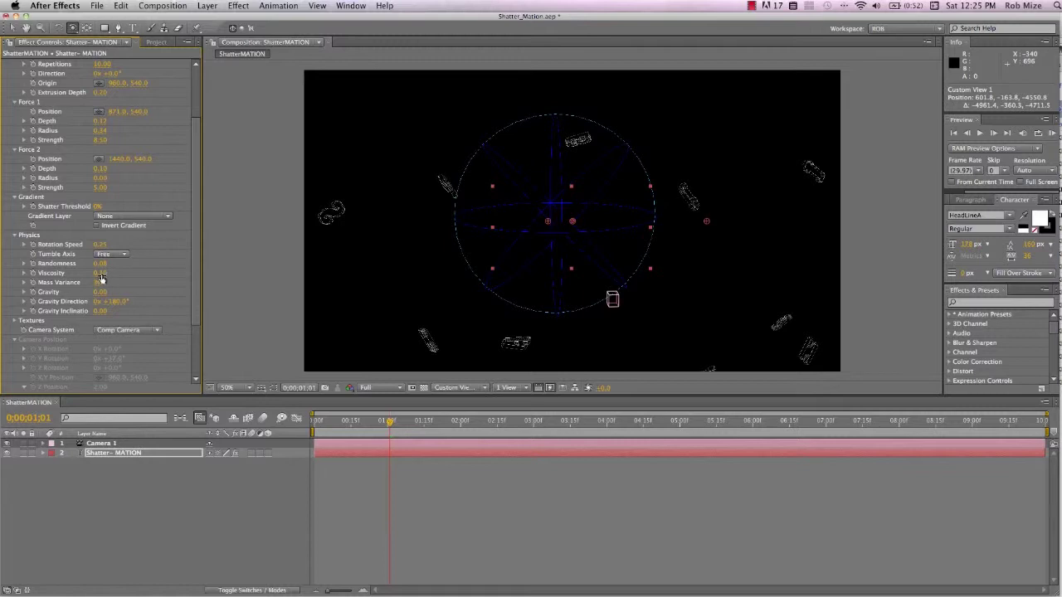
{"action": "left_click", "coordinate": [99, 275]}
{"action": "left_click_drag", "start_coordinate": [99, 273], "coordinate": [139, 283]}
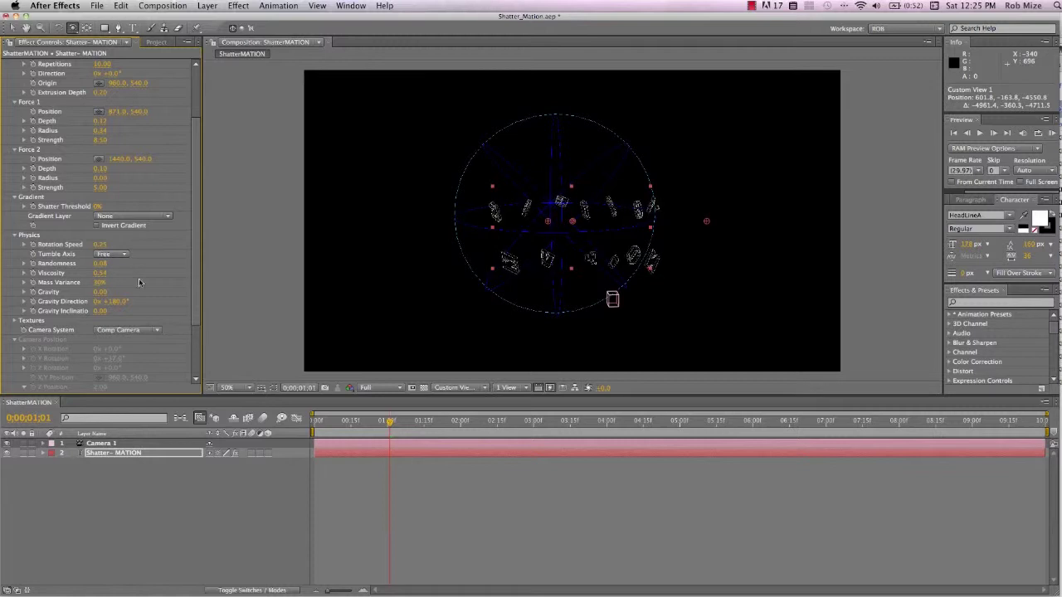
Step: Raise Force 1's strength to 18.60 and check the pieces at 0;00;01;29 and 0;00;00;28
{"action": "left_click", "coordinate": [341, 422]}
{"action": "left_click_drag", "start_coordinate": [348, 425], "coordinate": [458, 424]}
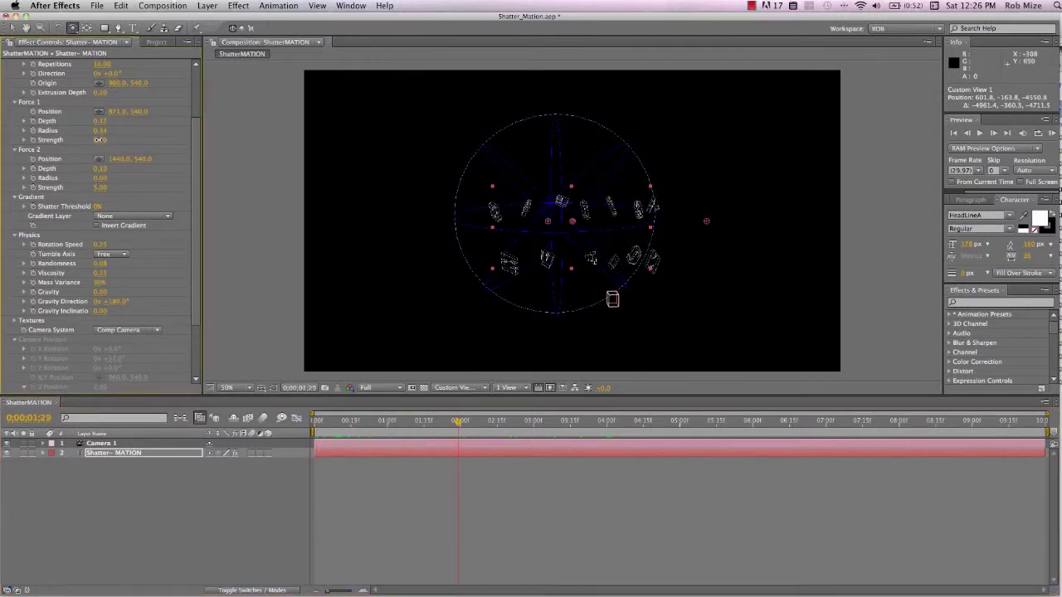
{"action": "left_click_drag", "start_coordinate": [100, 140], "coordinate": [161, 147]}
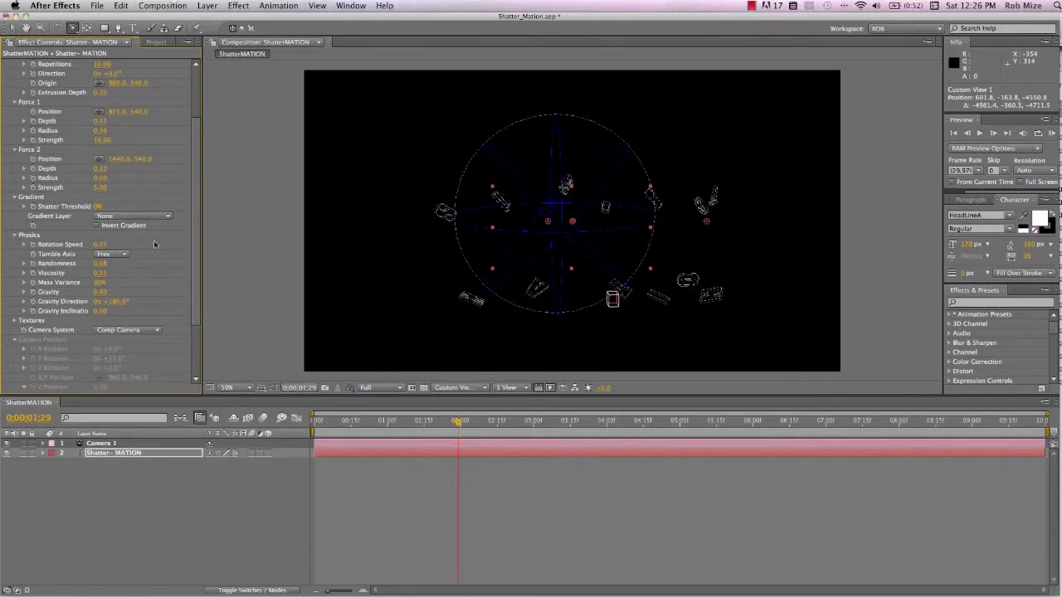
{"action": "left_click_drag", "start_coordinate": [458, 424], "coordinate": [383, 423]}
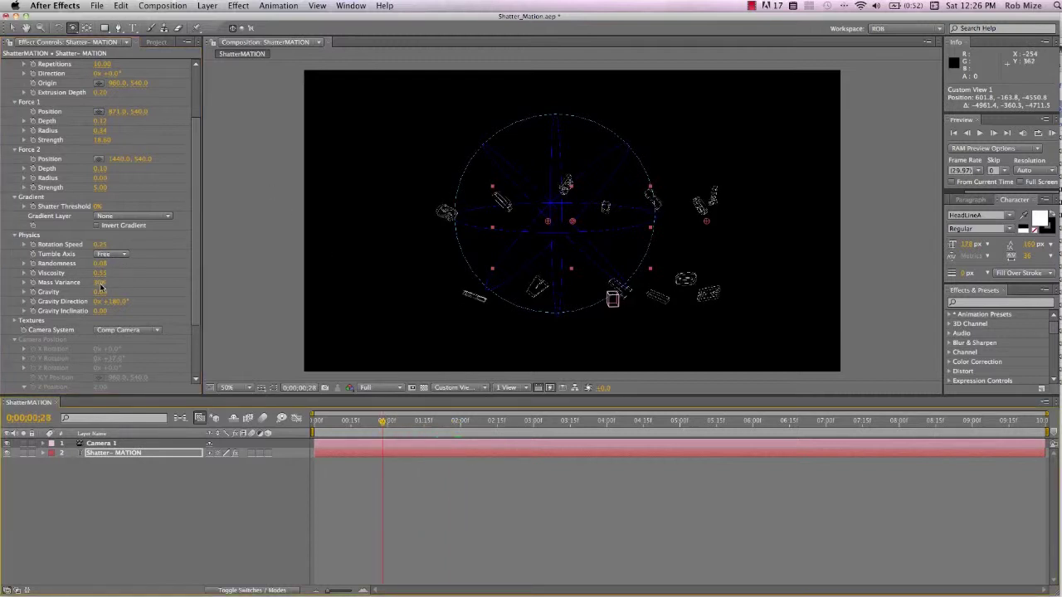
Step: Set Shatter's gravity to 3.50, its gravity direction to 162° and its gravity inclination to -90
{"action": "left_click_drag", "start_coordinate": [97, 293], "coordinate": [122, 298]}
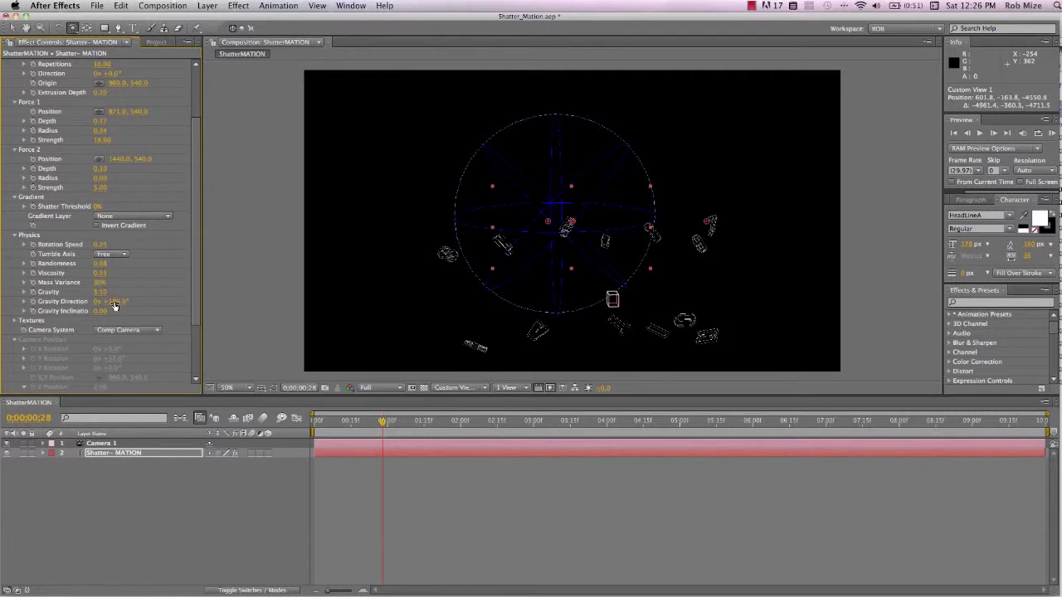
{"action": "left_click_drag", "start_coordinate": [112, 299], "coordinate": [3, 334]}
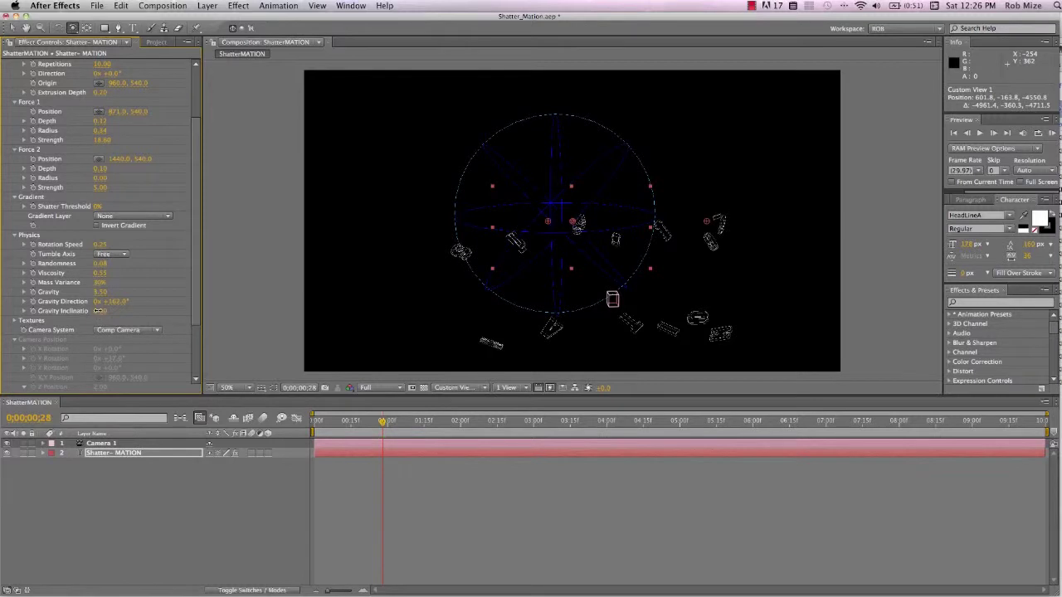
{"action": "left_click_drag", "start_coordinate": [99, 311], "coordinate": [66, 311]}
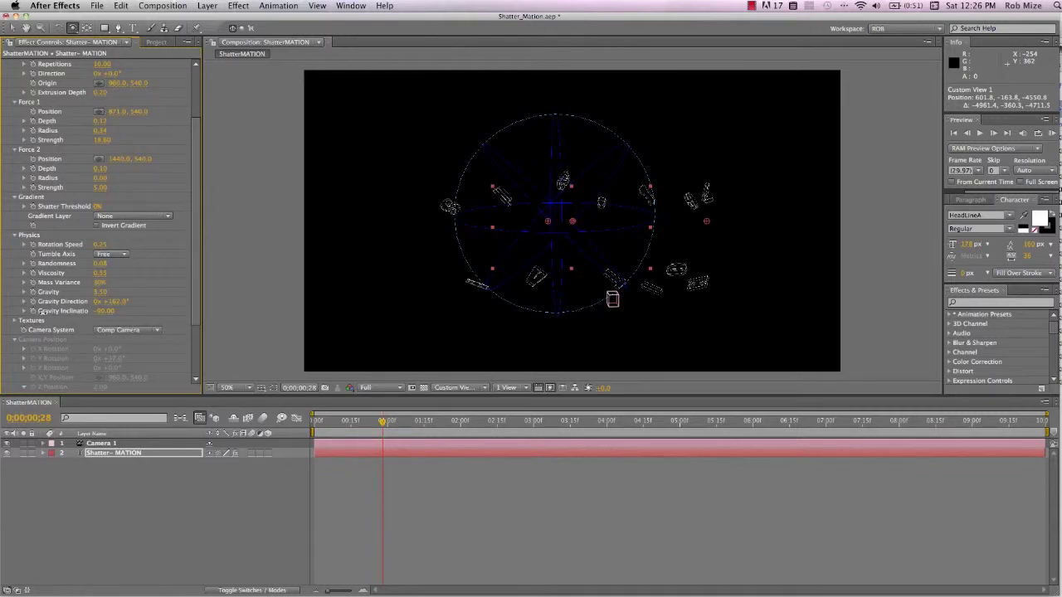
Step: Set Shatter's gravity inclination to 90 and its texture color to red E60C0C
{"action": "left_click_drag", "start_coordinate": [39, 311], "coordinate": [206, 313]}
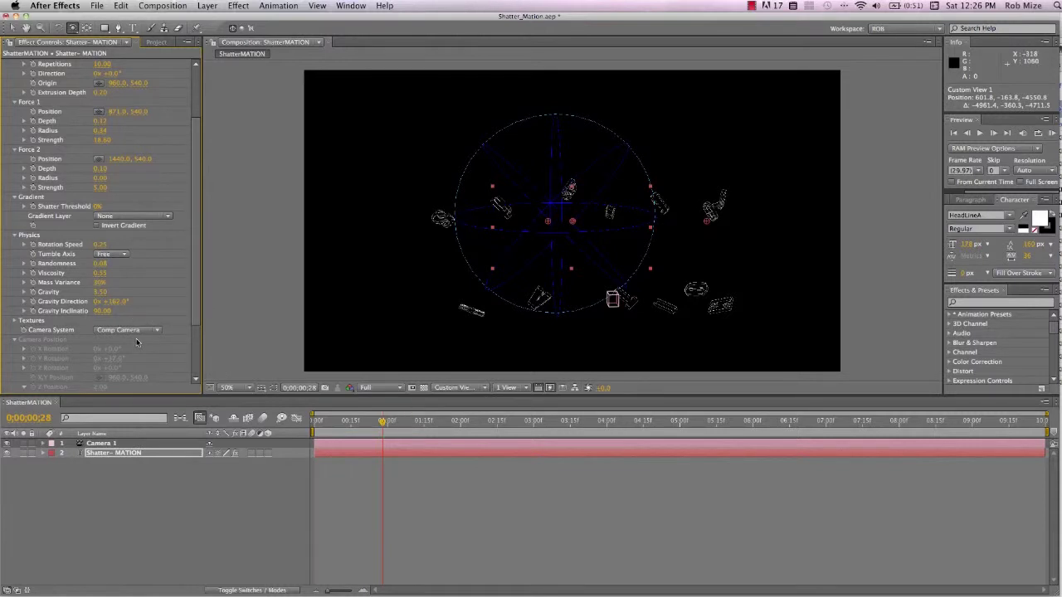
{"action": "scroll", "coordinate": [135, 338], "scroll_direction": "down", "scroll_amount": 4}
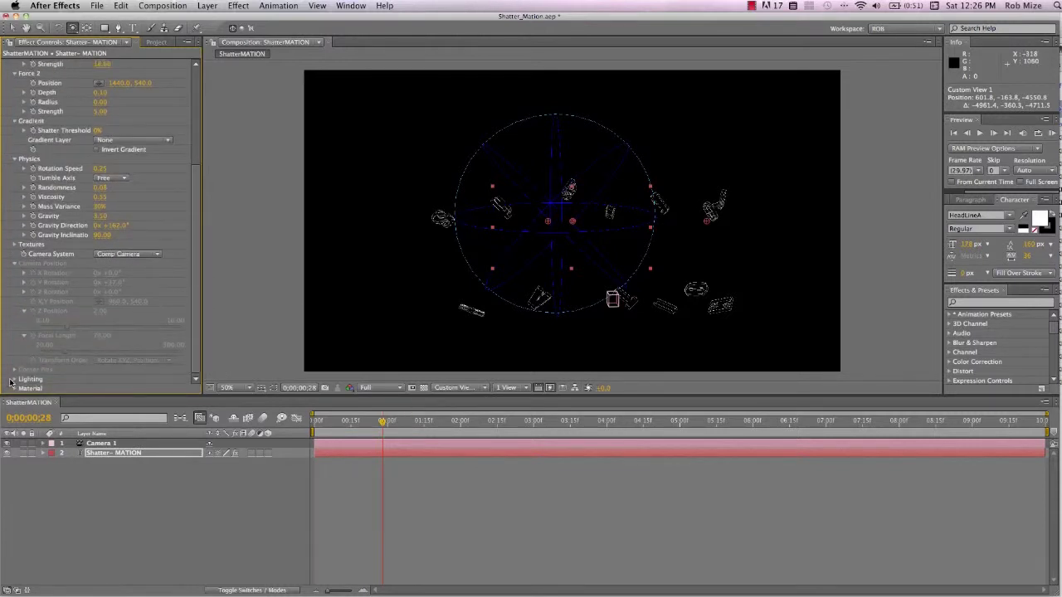
{"action": "left_click", "coordinate": [14, 245]}
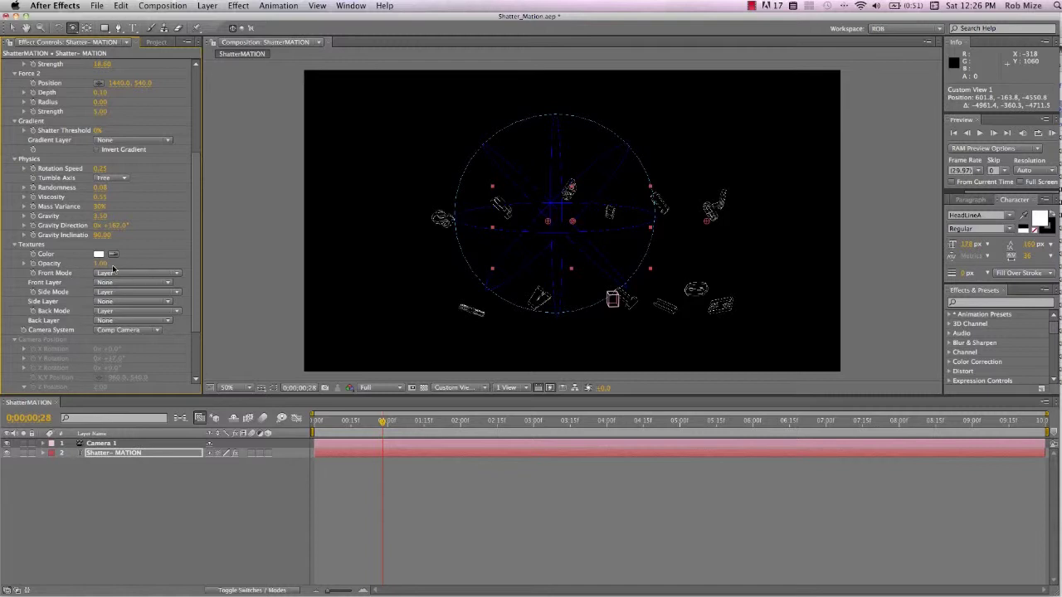
{"action": "left_click", "coordinate": [98, 253]}
{"action": "left_click_drag", "start_coordinate": [192, 387], "coordinate": [228, 390]}
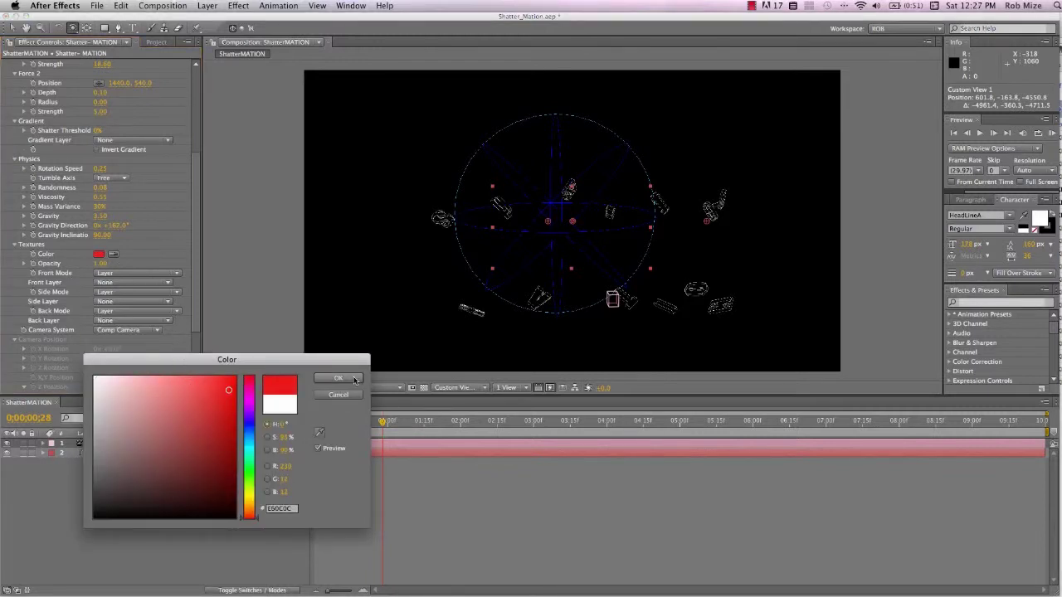
{"action": "left_click", "coordinate": [337, 378]}
Step: Switch Shatter's view mode to Rendered
{"action": "scroll", "coordinate": [151, 166], "scroll_direction": "up", "scroll_amount": 5}
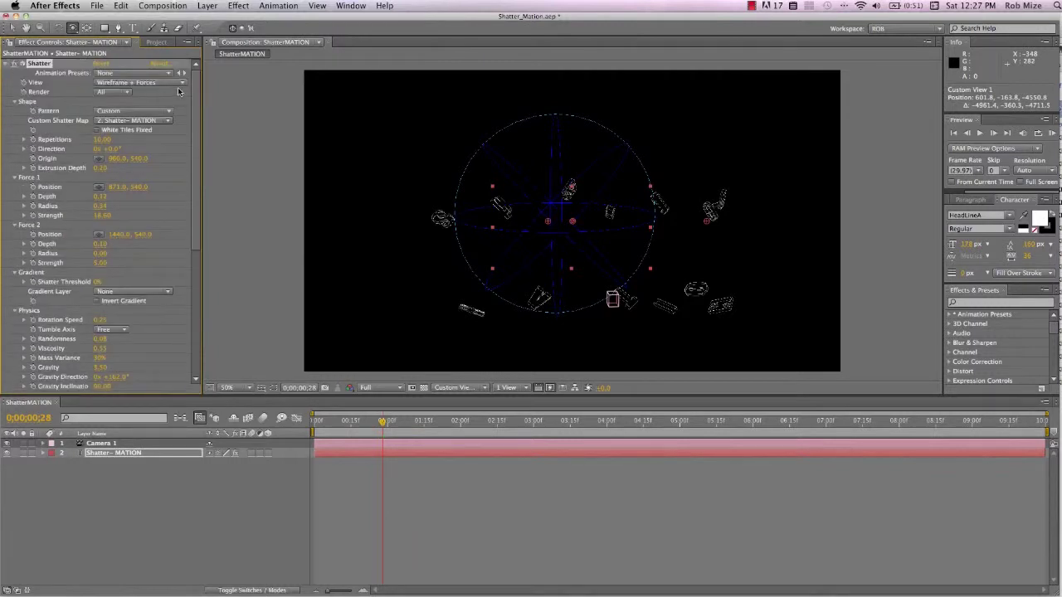
{"action": "left_click", "coordinate": [185, 83]}
{"action": "left_click", "coordinate": [152, 51]}
Step: Try Color as Shatter's front texture mode, restore it to Layer, and look over the front layer choices
{"action": "scroll", "coordinate": [158, 215], "scroll_direction": "down", "scroll_amount": 10}
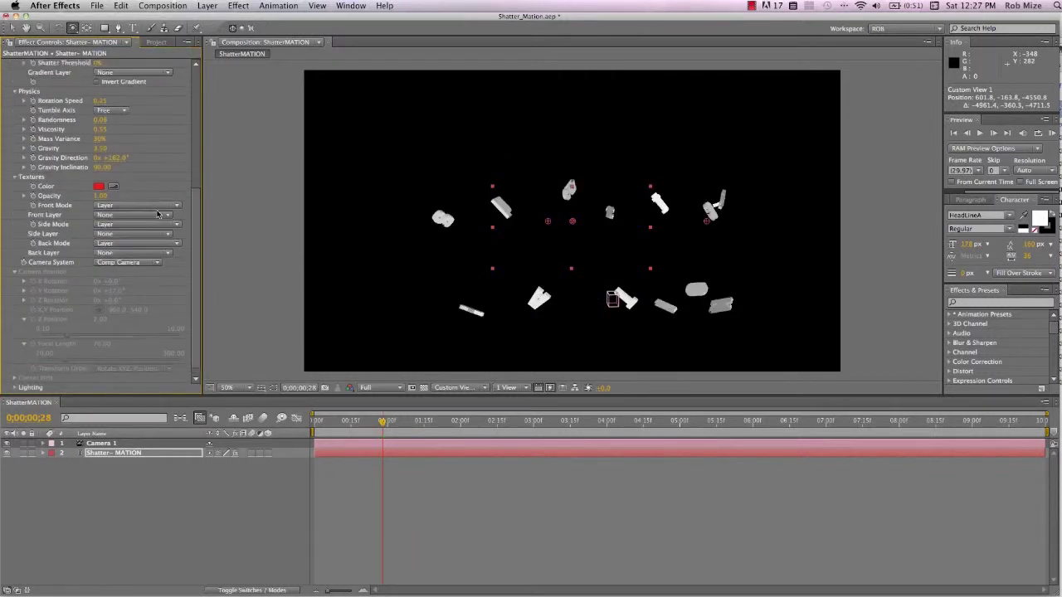
{"action": "left_click", "coordinate": [177, 223]}
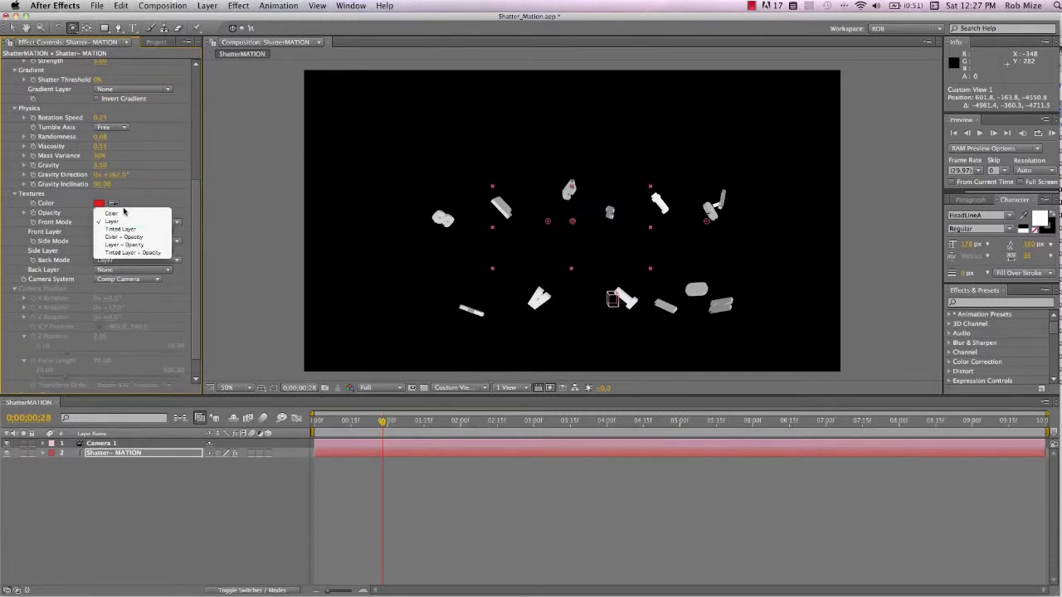
{"action": "left_click", "coordinate": [115, 215]}
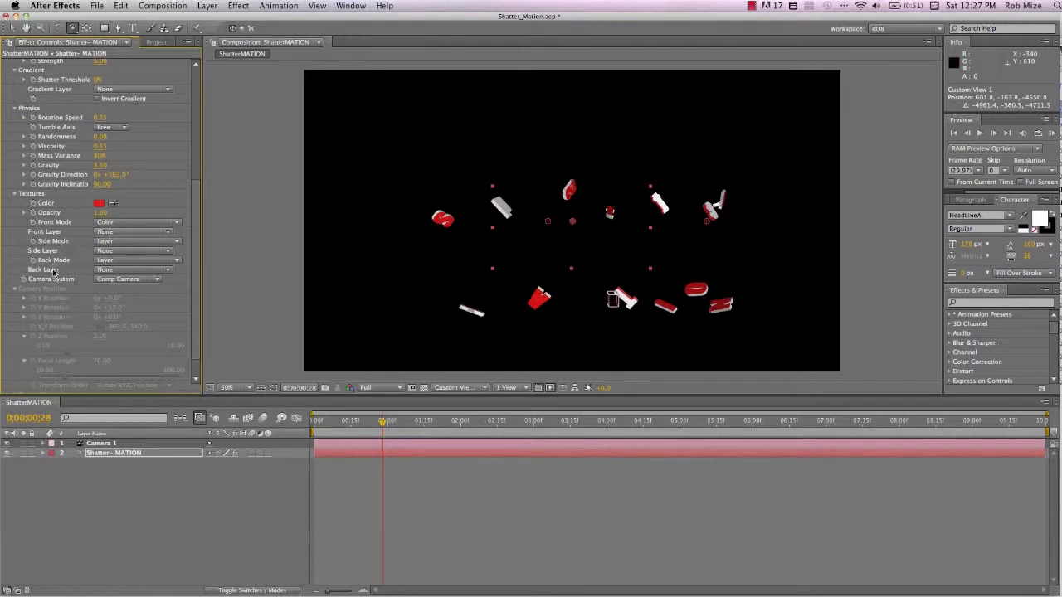
{"action": "scroll", "coordinate": [174, 197], "scroll_direction": "down", "scroll_amount": 2}
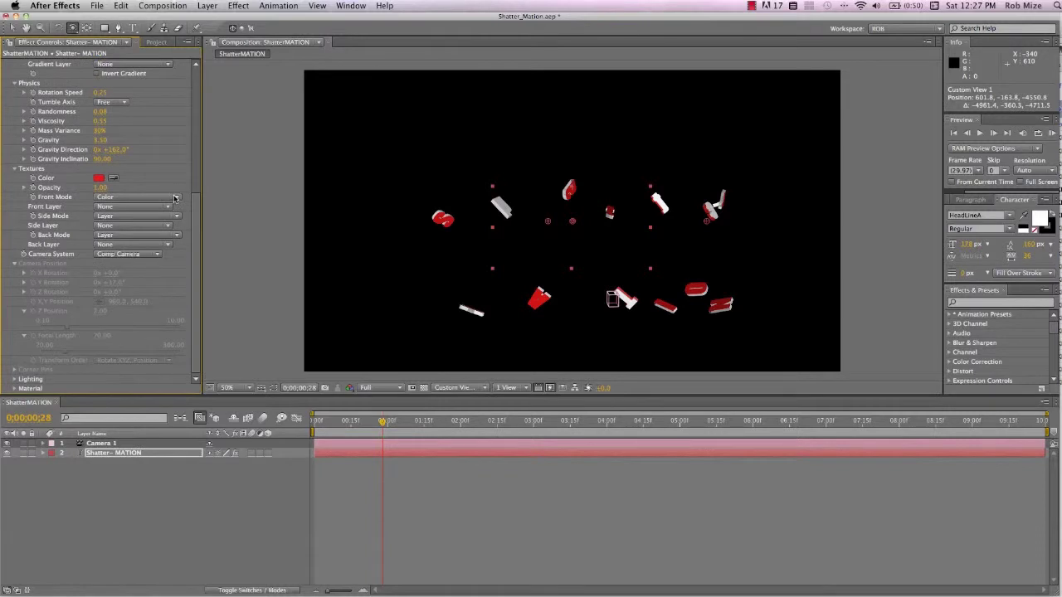
{"action": "left_click", "coordinate": [176, 197]}
{"action": "left_click", "coordinate": [139, 204]}
{"action": "left_click", "coordinate": [166, 208]}
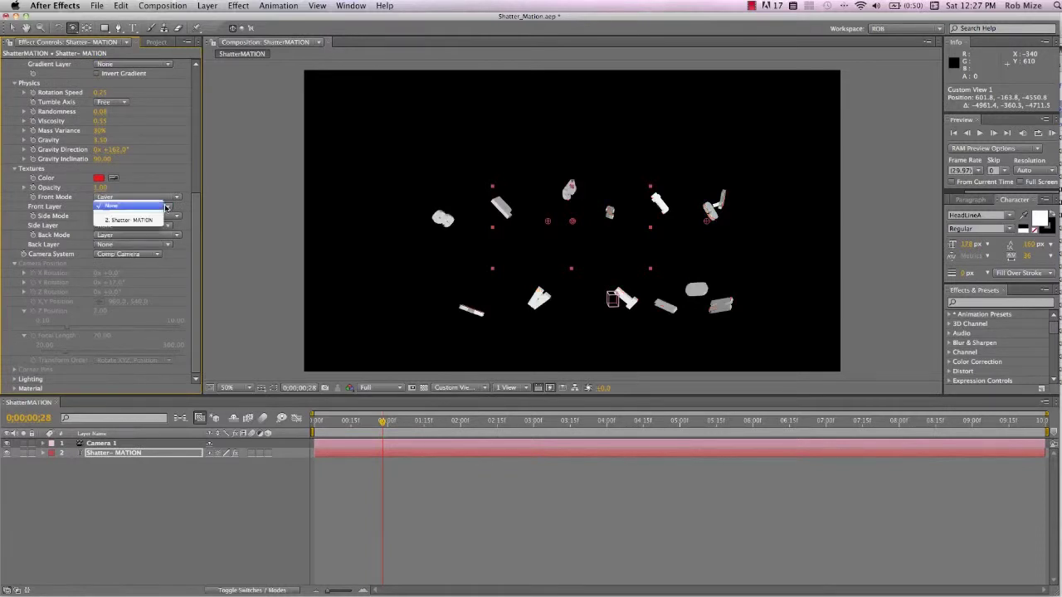
{"action": "left_click", "coordinate": [150, 281]}
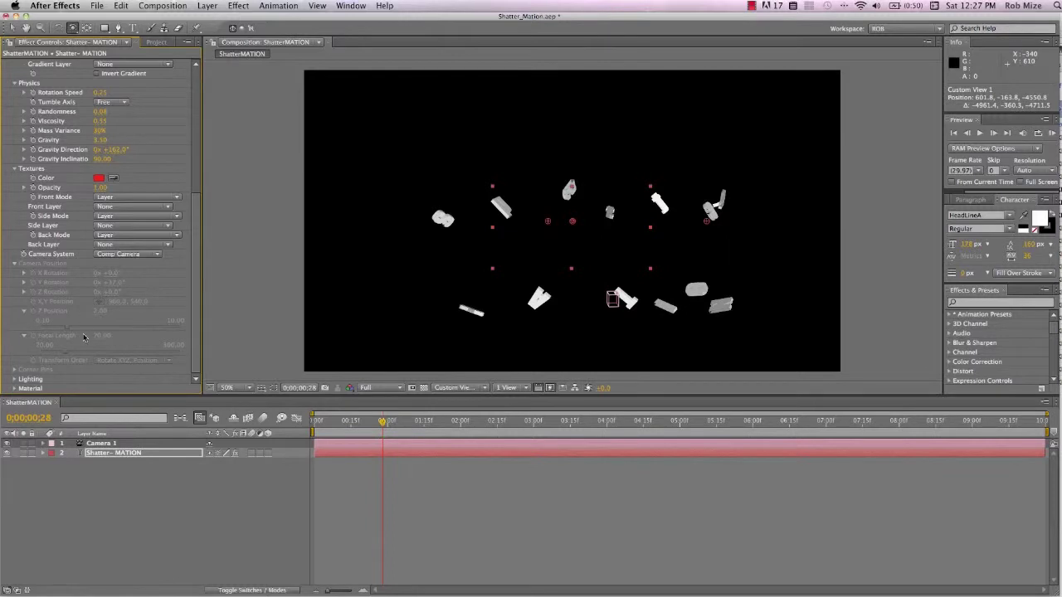
Step: Expand Shatter's lighting and material settings, and set the light intensity to 1.57 and the light depth to about -3.8
{"action": "left_click", "coordinate": [14, 380]}
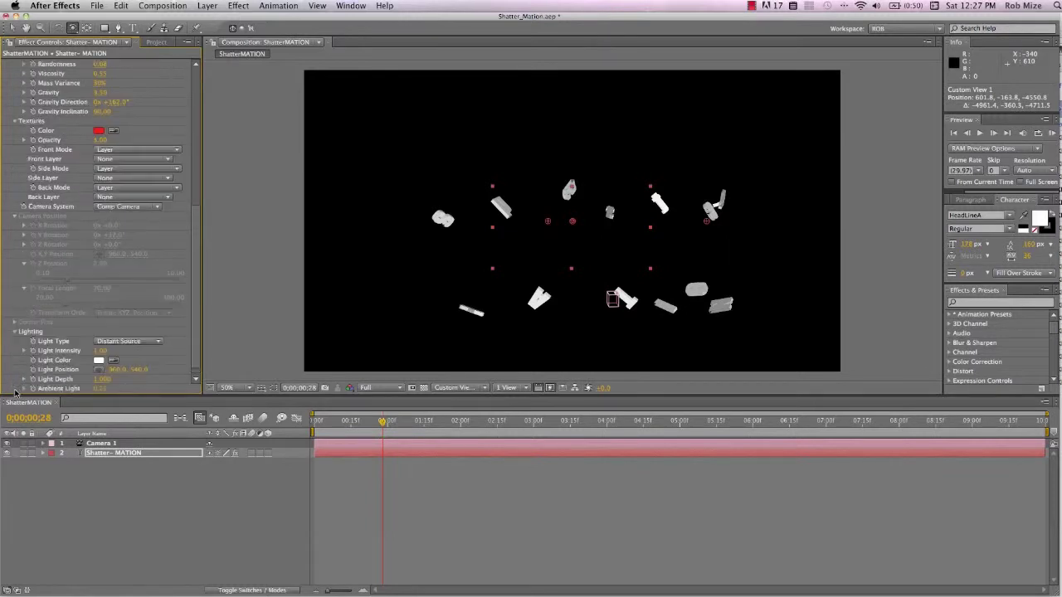
{"action": "left_click", "coordinate": [14, 389]}
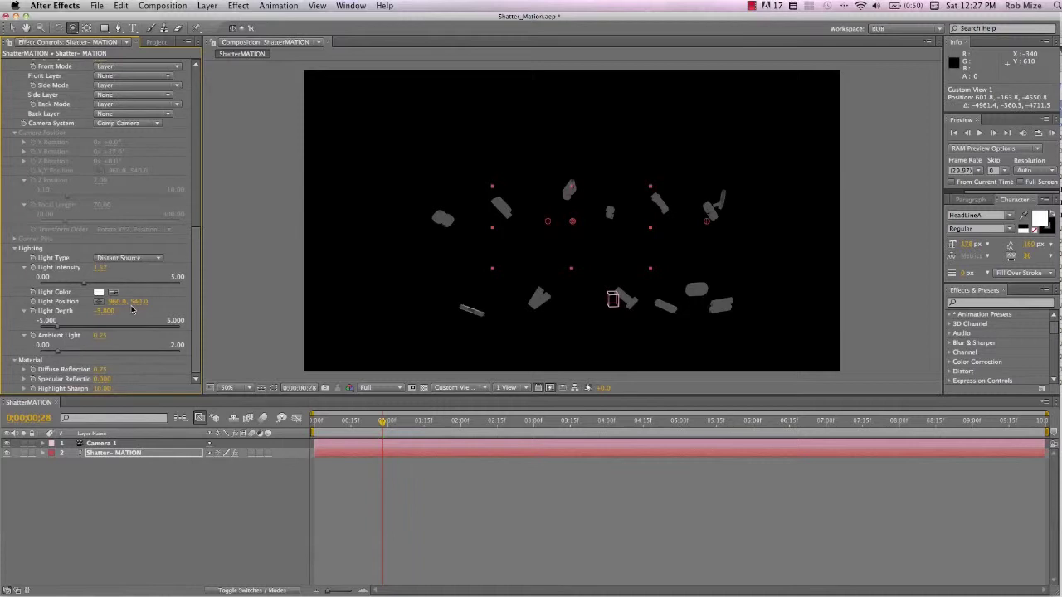
{"action": "scroll", "coordinate": [131, 310], "scroll_direction": "up", "scroll_amount": 10}
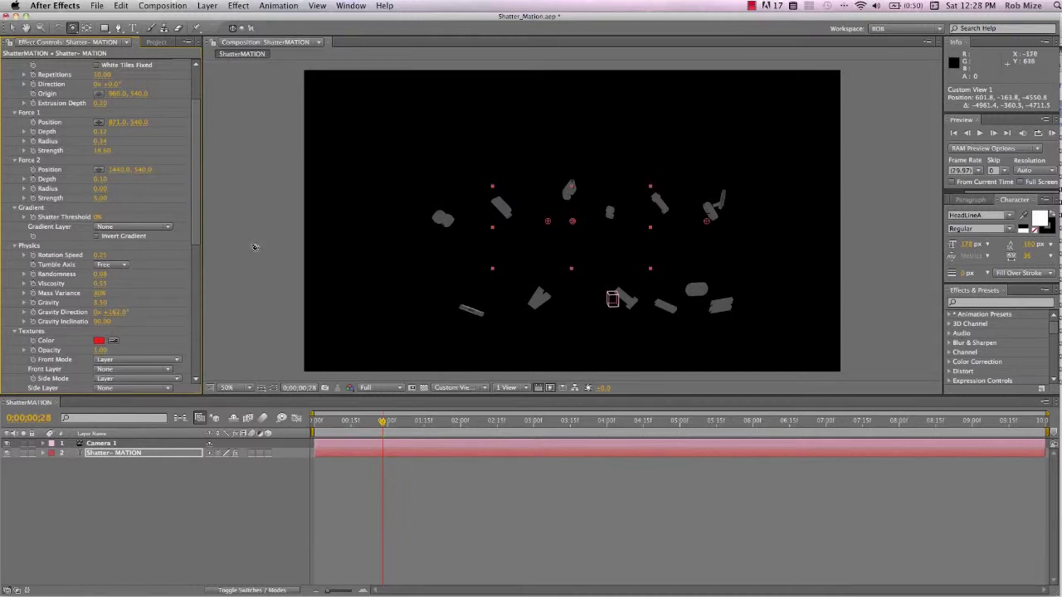
{"action": "left_click_drag", "start_coordinate": [197, 227], "coordinate": [202, 172]}
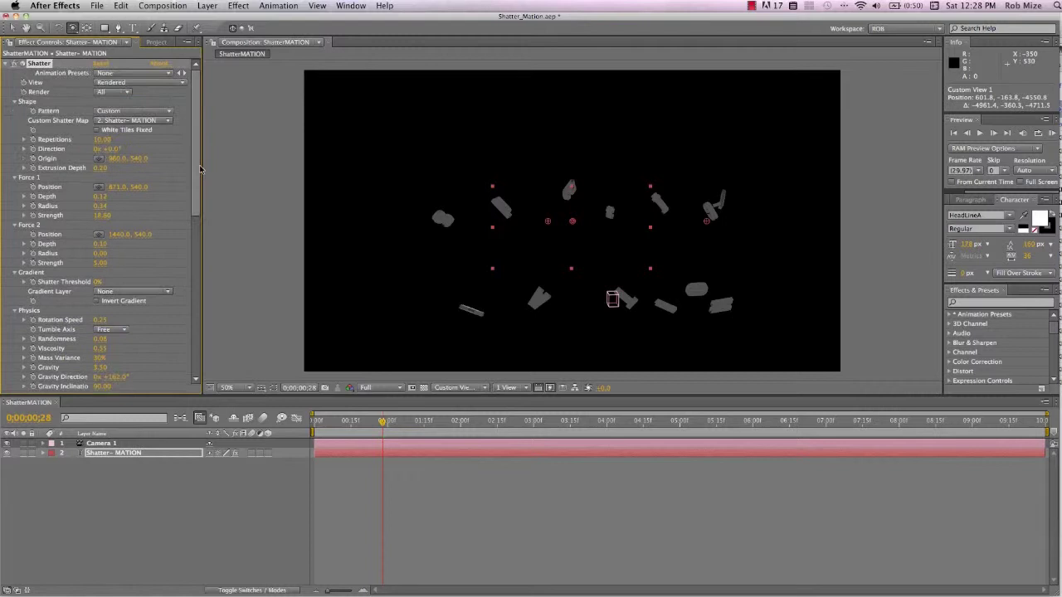
Step: Open the Shatter Mation composition and go to its first frame, 0;00;00;00
{"action": "left_click", "coordinate": [157, 42]}
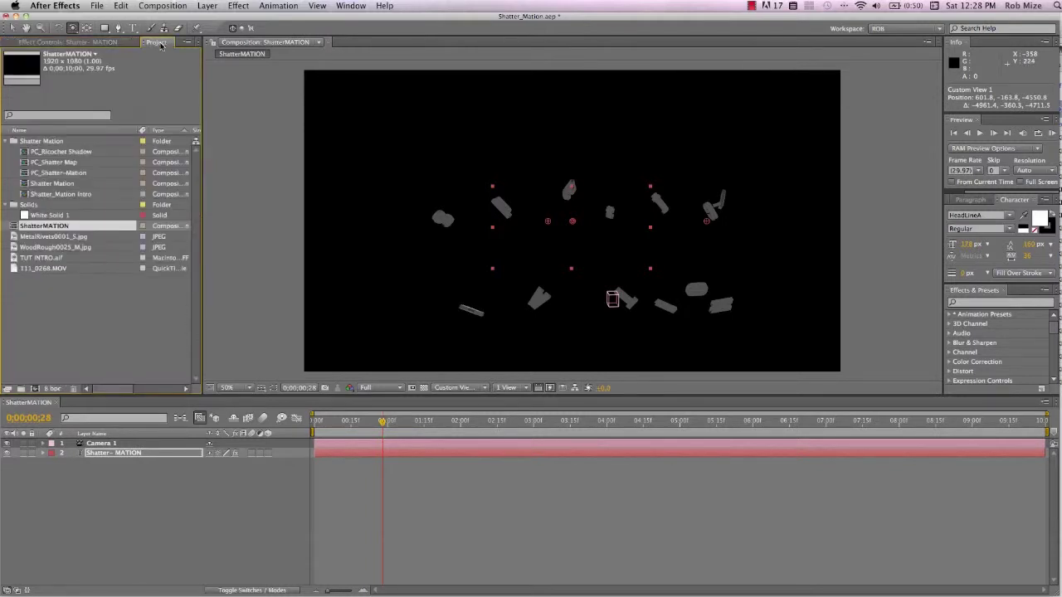
{"action": "double_click", "coordinate": [39, 185]}
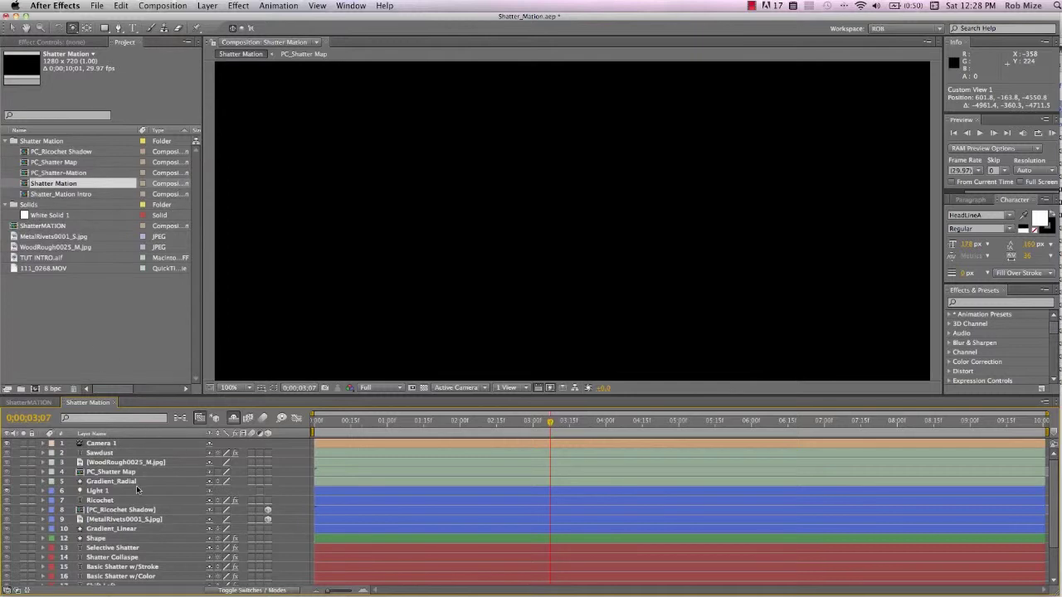
{"action": "scroll", "coordinate": [136, 485], "scroll_direction": "down", "scroll_amount": 3}
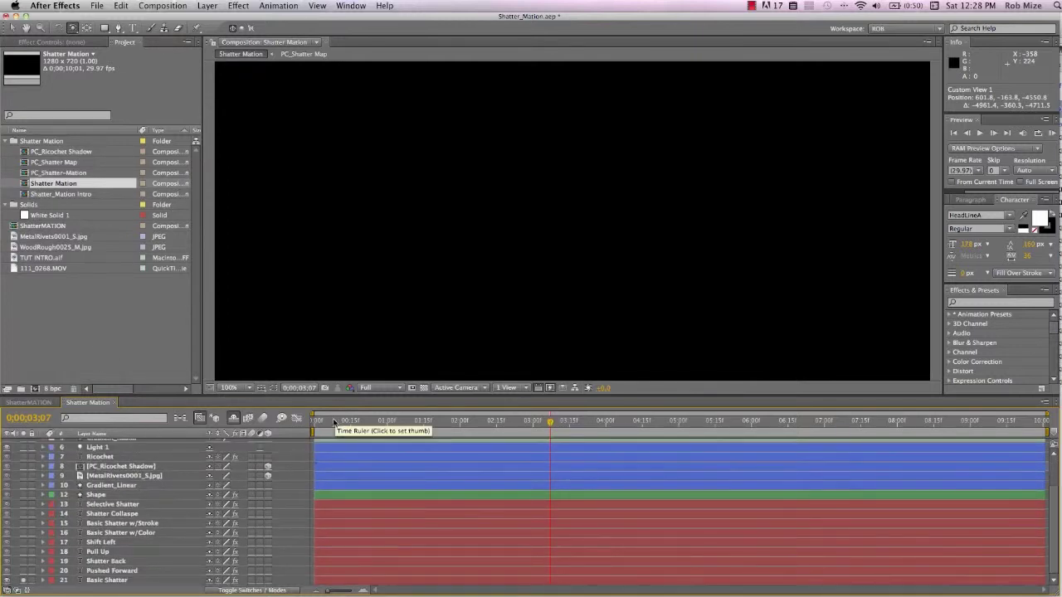
{"action": "left_click_drag", "start_coordinate": [325, 423], "coordinate": [315, 422]}
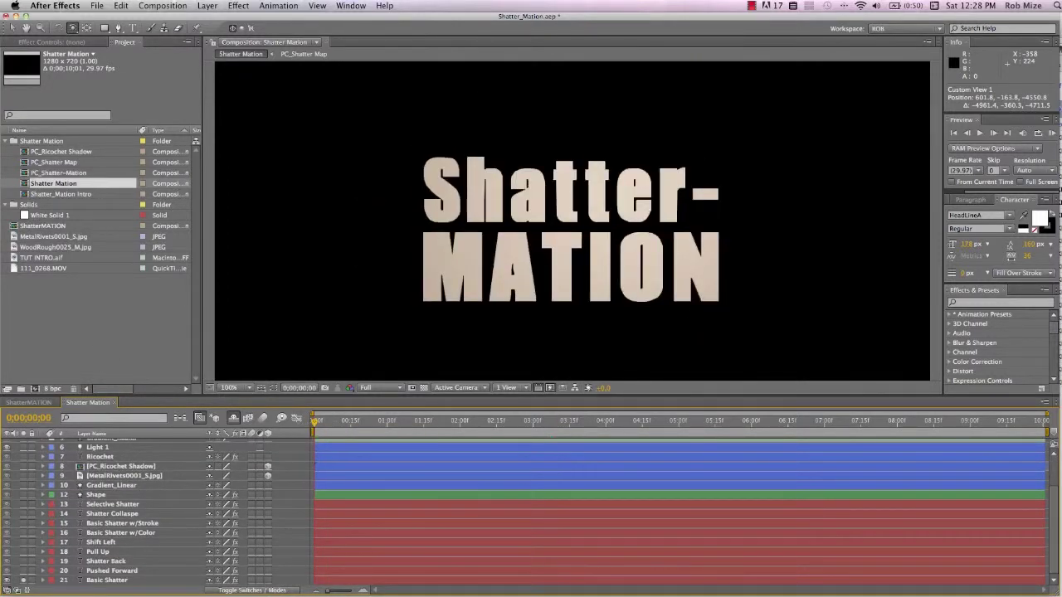
Step: Select the Basic Shatter layer and scrub its animation from the start to 0;00;01;20
{"action": "left_click", "coordinate": [96, 581]}
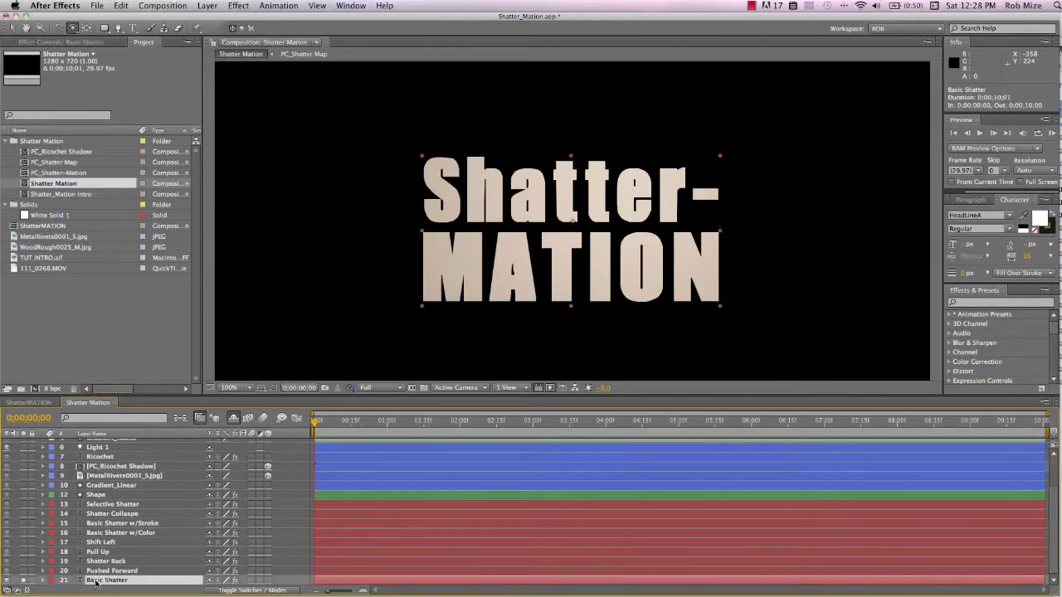
{"action": "key", "text": "x"}
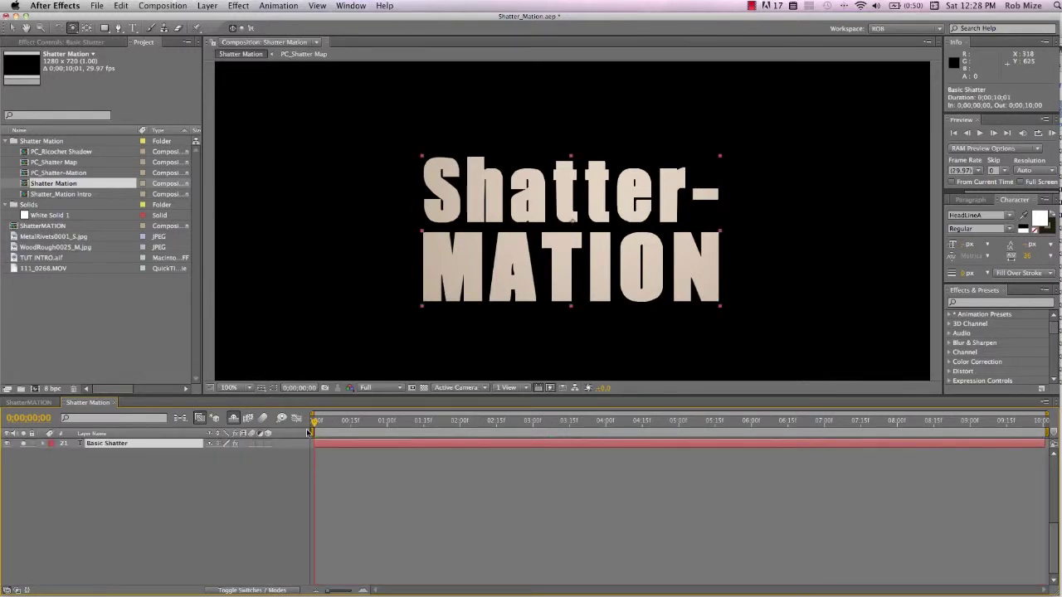
{"action": "left_click_drag", "start_coordinate": [315, 424], "coordinate": [435, 426]}
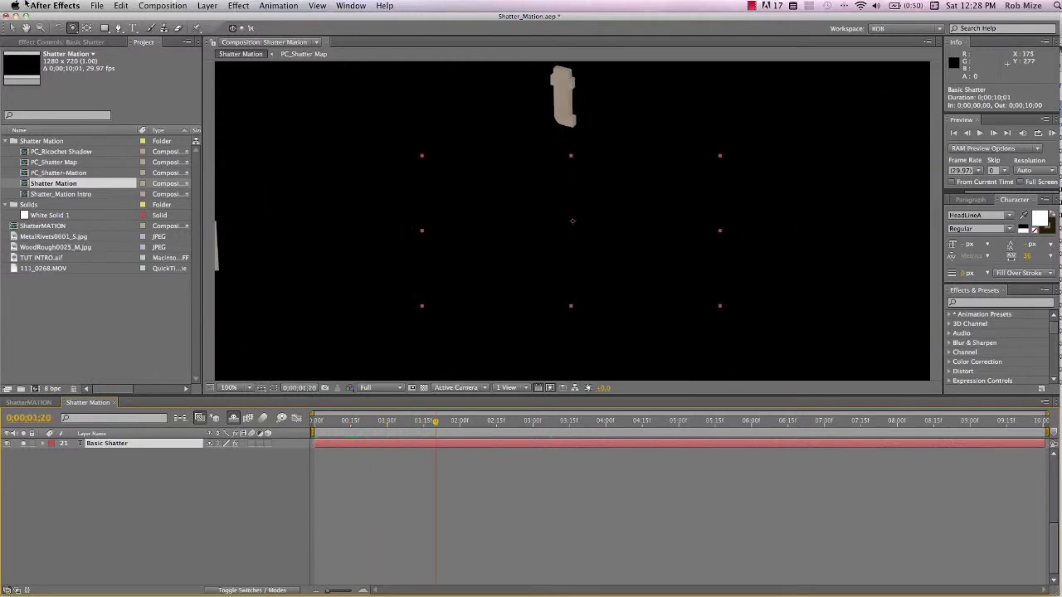
Step: Review the Basic Shatter layer's Shatter force, physics, texture and lighting values and its Roughen Edges settings
{"action": "left_click", "coordinate": [51, 42]}
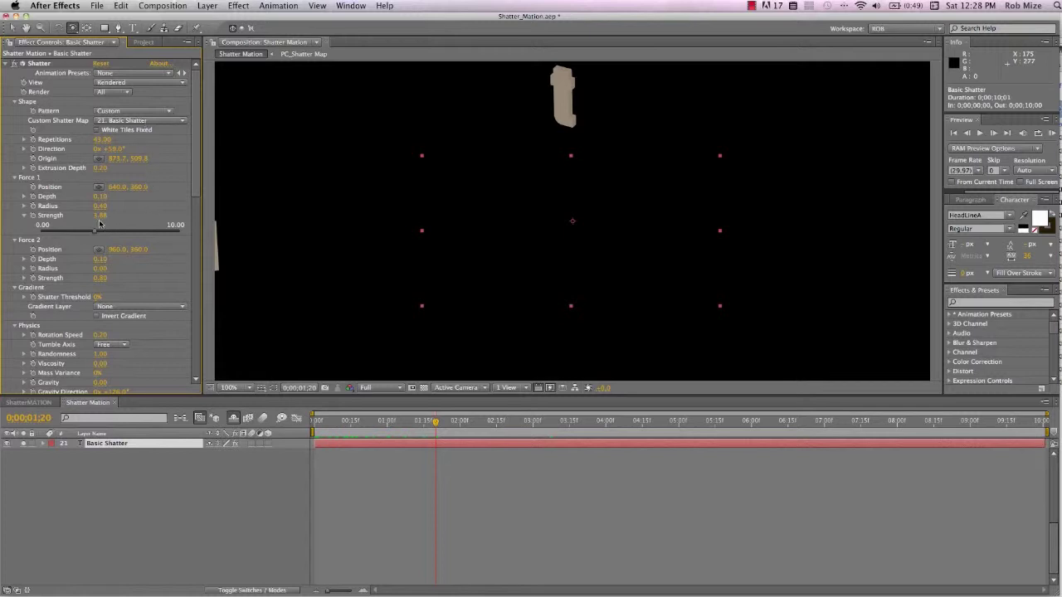
{"action": "scroll", "coordinate": [99, 223], "scroll_direction": "down", "scroll_amount": 8}
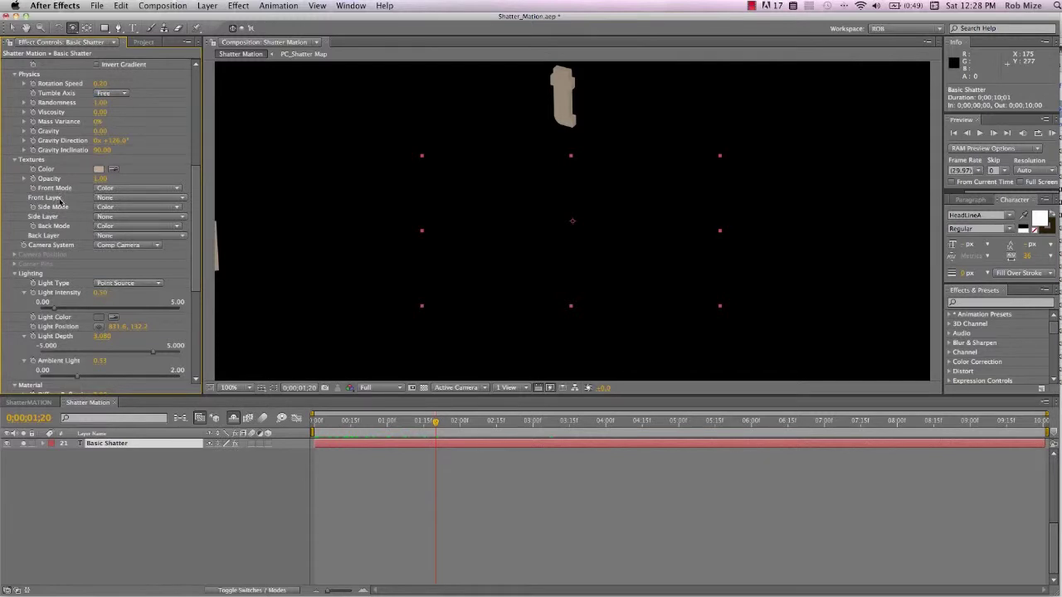
{"action": "scroll", "coordinate": [63, 223], "scroll_direction": "down", "scroll_amount": 4}
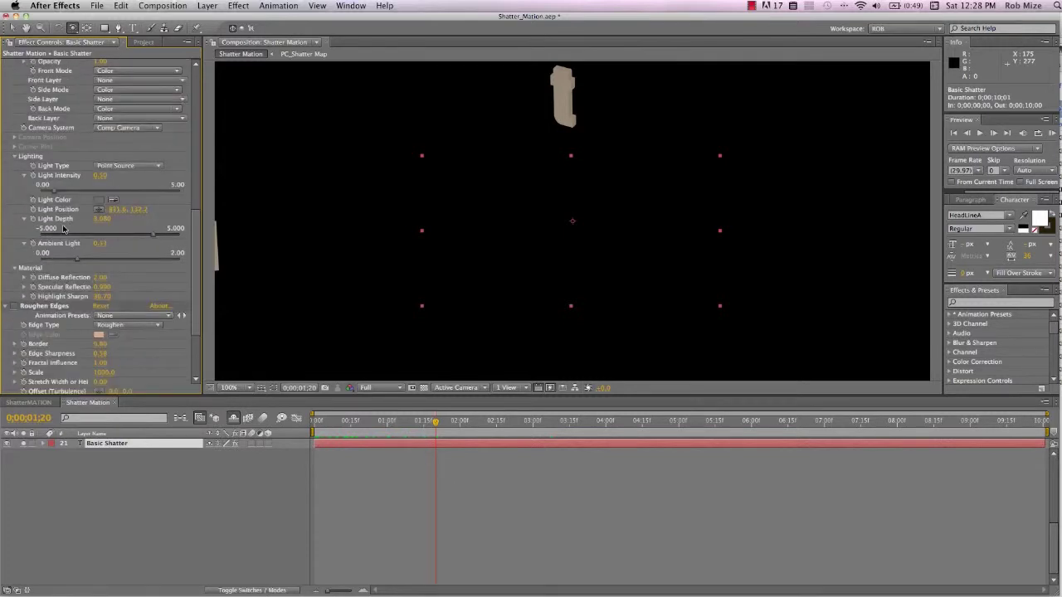
{"action": "scroll", "coordinate": [80, 217], "scroll_direction": "down", "scroll_amount": 3}
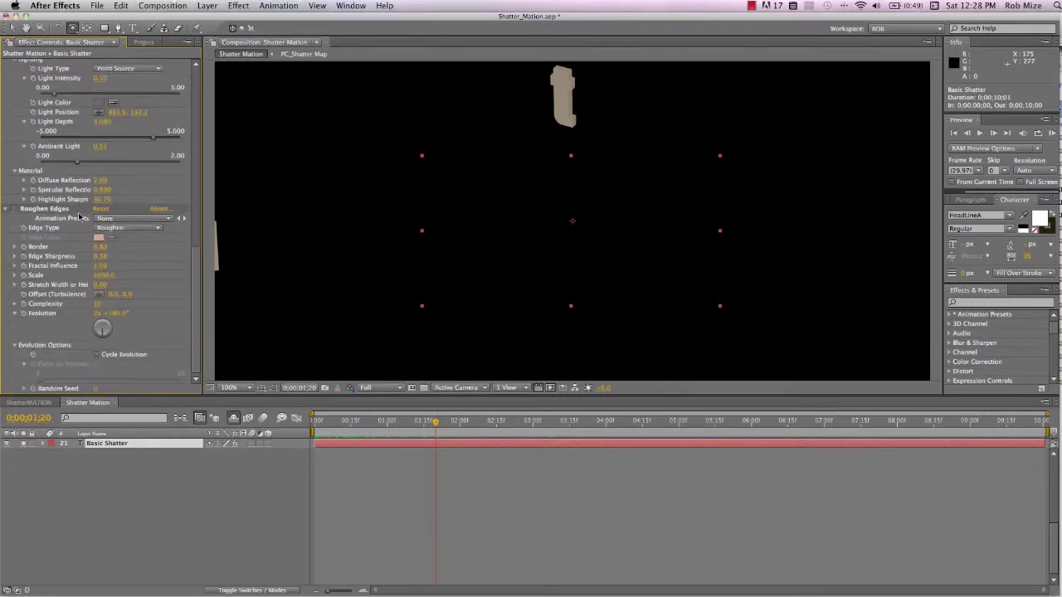
{"action": "left_click", "coordinate": [74, 212]}
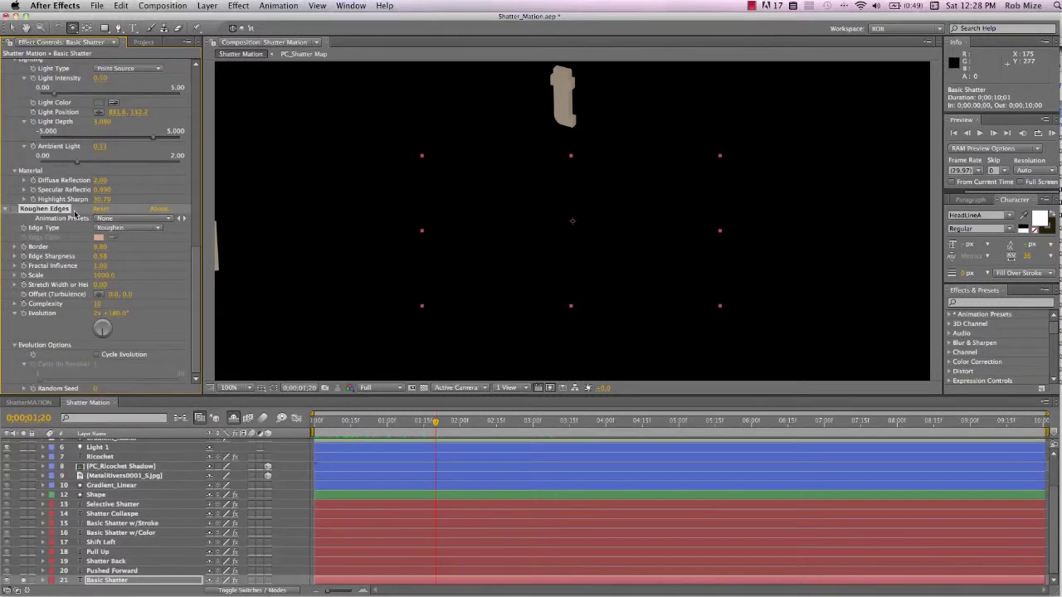
Step: Return to 0;00;00;00 and duplicate the Basic Shatter layer
{"action": "scroll", "coordinate": [75, 214], "scroll_direction": "up", "scroll_amount": 6}
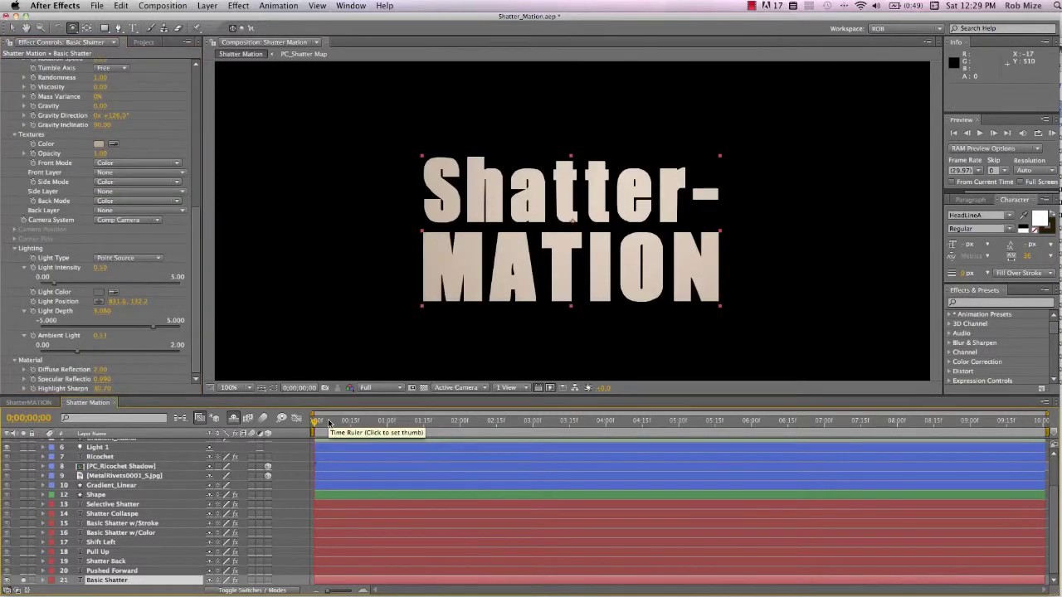
{"action": "mouse_move", "coordinate": [316, 422]}
{"action": "left_mouse_down"}
{"action": "mouse_move", "coordinate": [327, 422]}
{"action": "mouse_move", "coordinate": [311, 424]}
{"action": "left_mouse_up"}
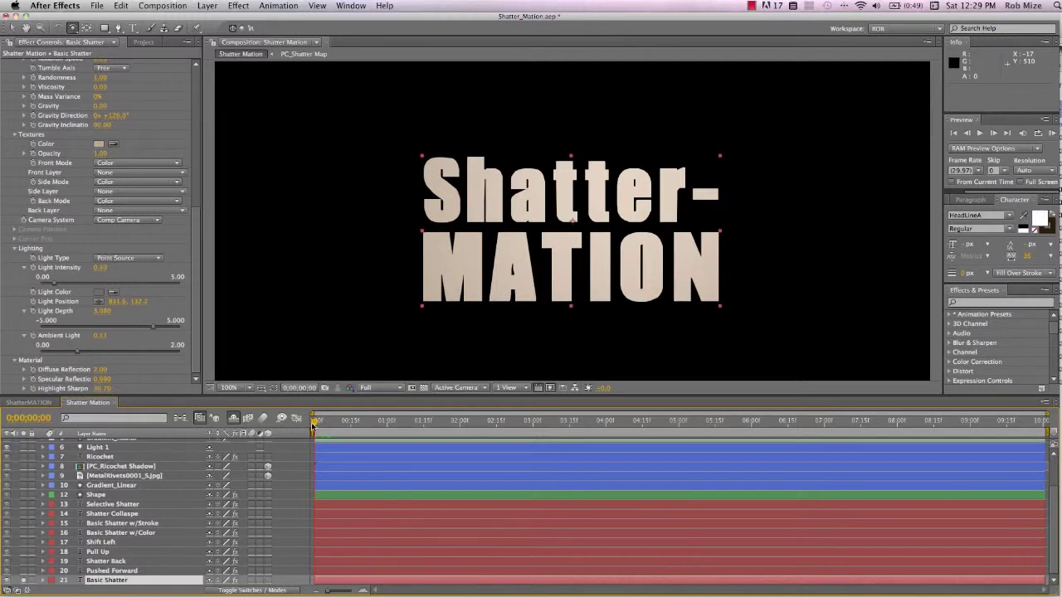
{"action": "mouse_move", "coordinate": [313, 424]}
{"action": "left_mouse_down"}
{"action": "mouse_move", "coordinate": [360, 424]}
{"action": "mouse_move", "coordinate": [304, 429]}
{"action": "left_mouse_up"}
{"action": "left_click", "coordinate": [94, 582]}
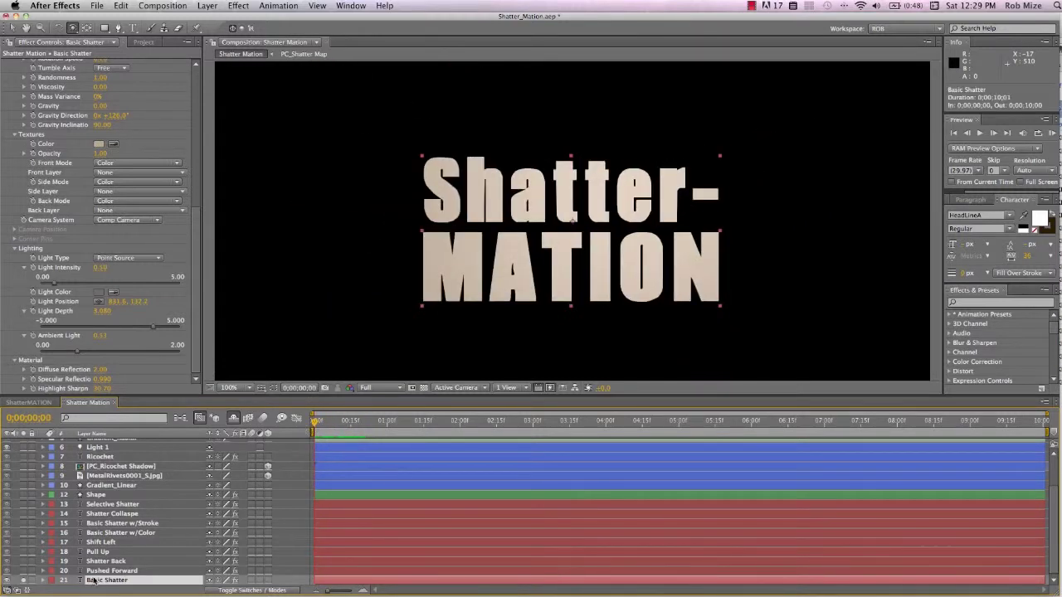
{"action": "key", "text": "super+d"}
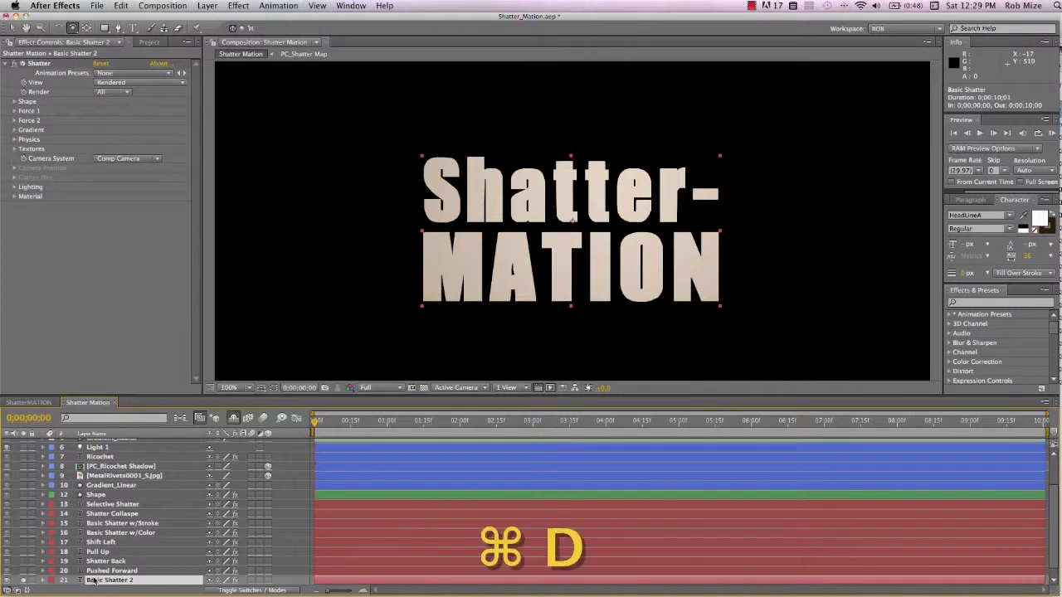
Step: Reverse the duplicated Basic Shatter layer with a time stretch factor of -100%, holding the current frame in place
{"action": "left_click", "coordinate": [27, 590]}
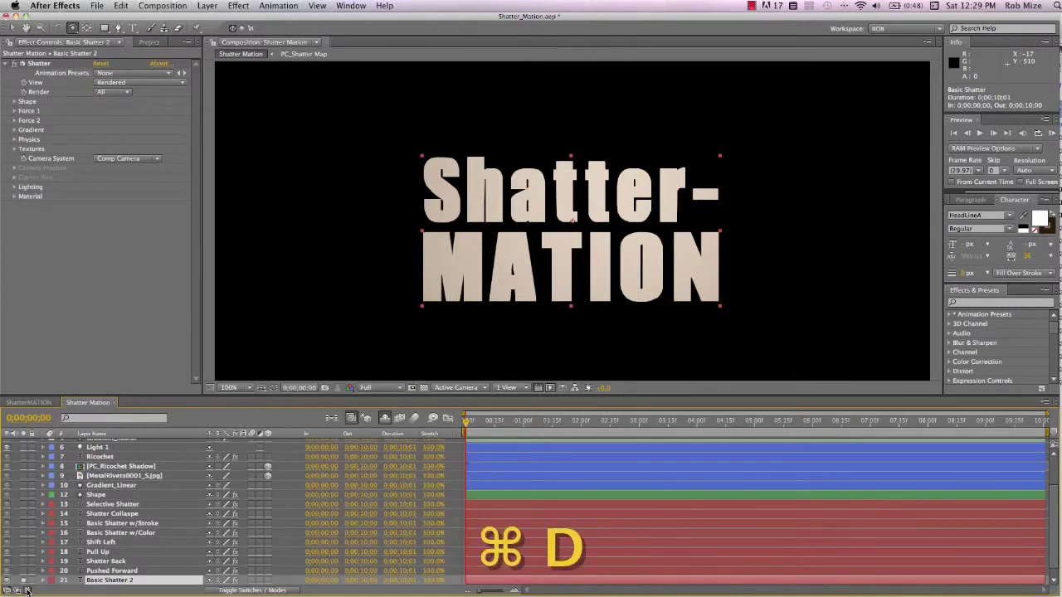
{"action": "left_click", "coordinate": [433, 580]}
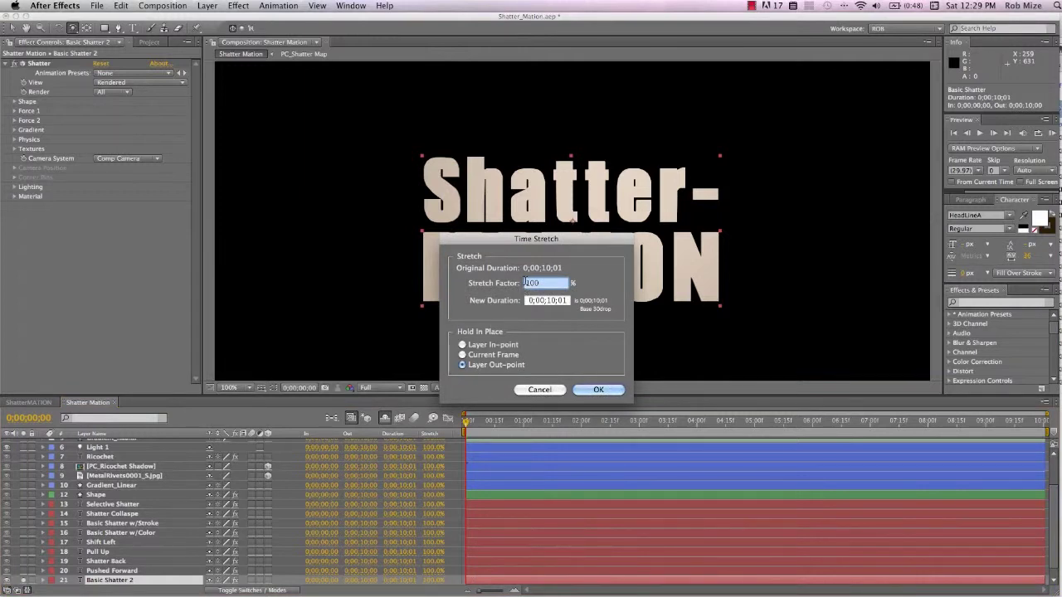
{"action": "left_click", "coordinate": [526, 285]}
{"action": "type", "text": "-"}
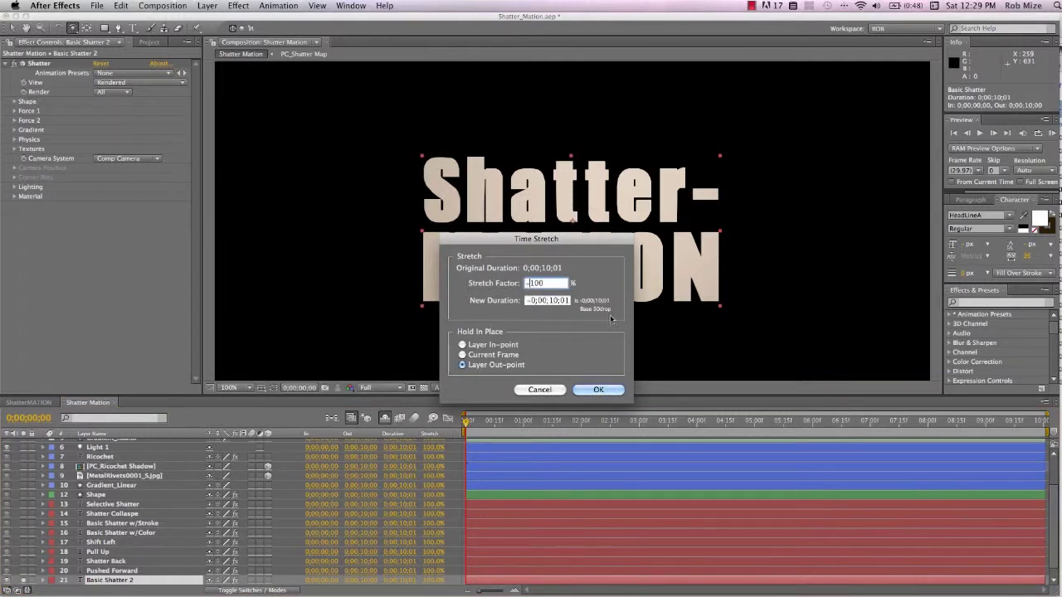
{"action": "left_click", "coordinate": [479, 355]}
{"action": "left_click", "coordinate": [609, 390]}
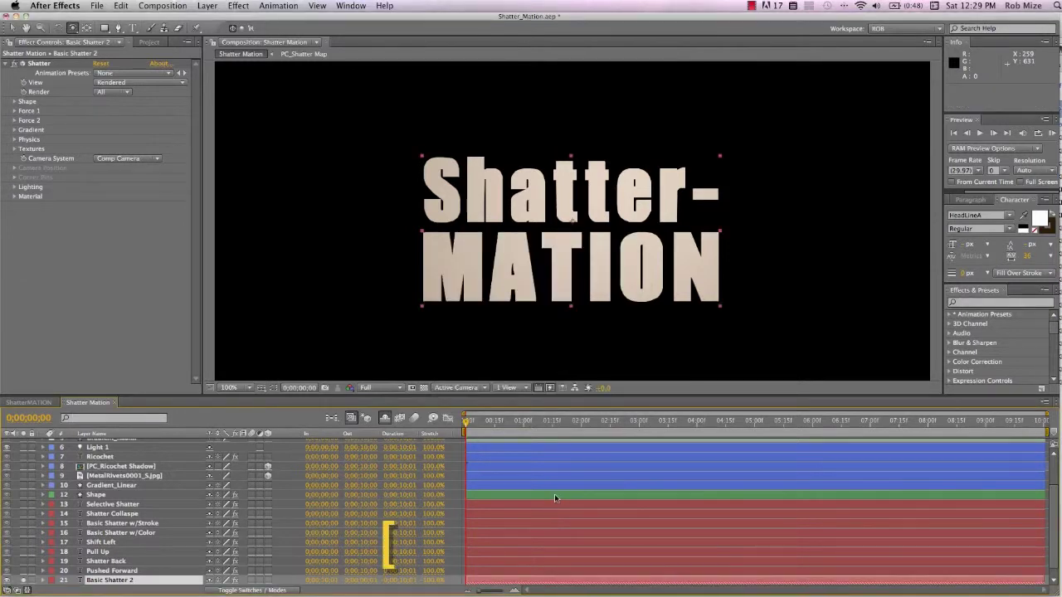
Step: Turn off solo for the original Basic Shatter layer and scrub the reversed duplicate from the start to 0;00;10;00
{"action": "scroll", "coordinate": [272, 552], "scroll_direction": "down", "scroll_amount": 1}
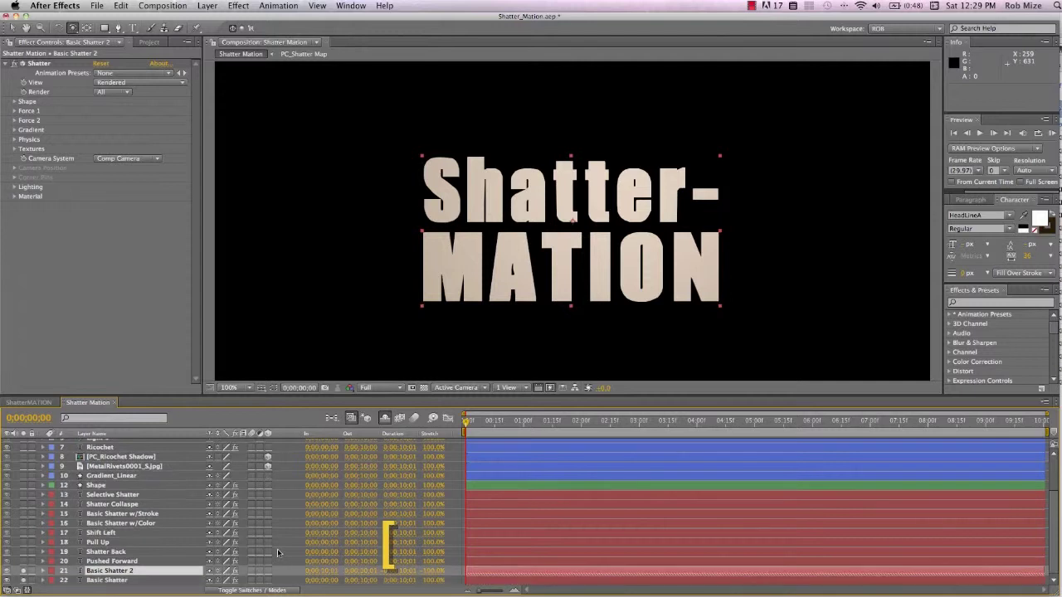
{"action": "left_click", "coordinate": [23, 581]}
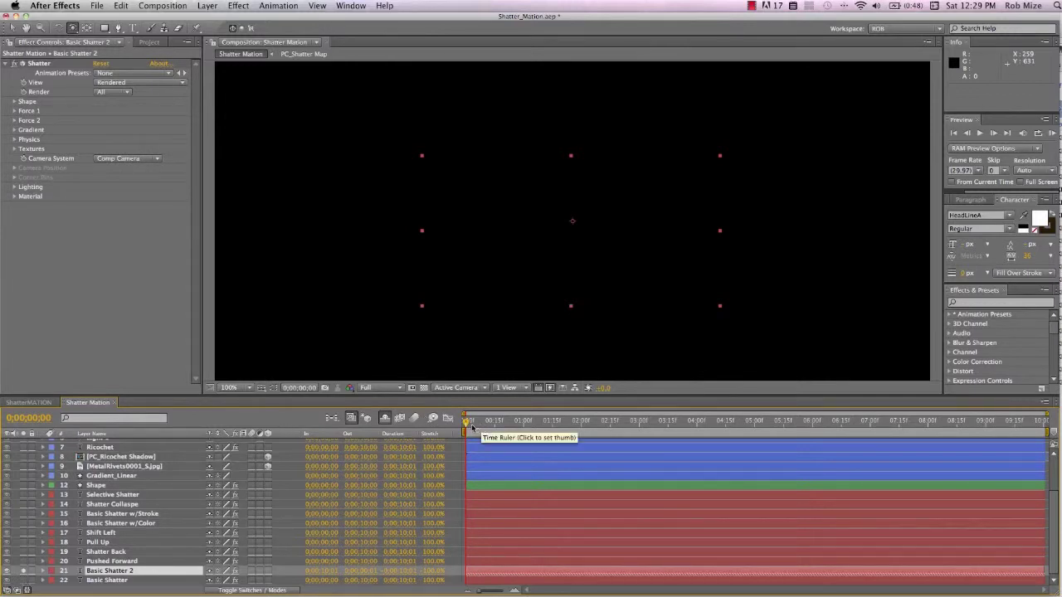
{"action": "left_click_drag", "start_coordinate": [470, 423], "coordinate": [1047, 423]}
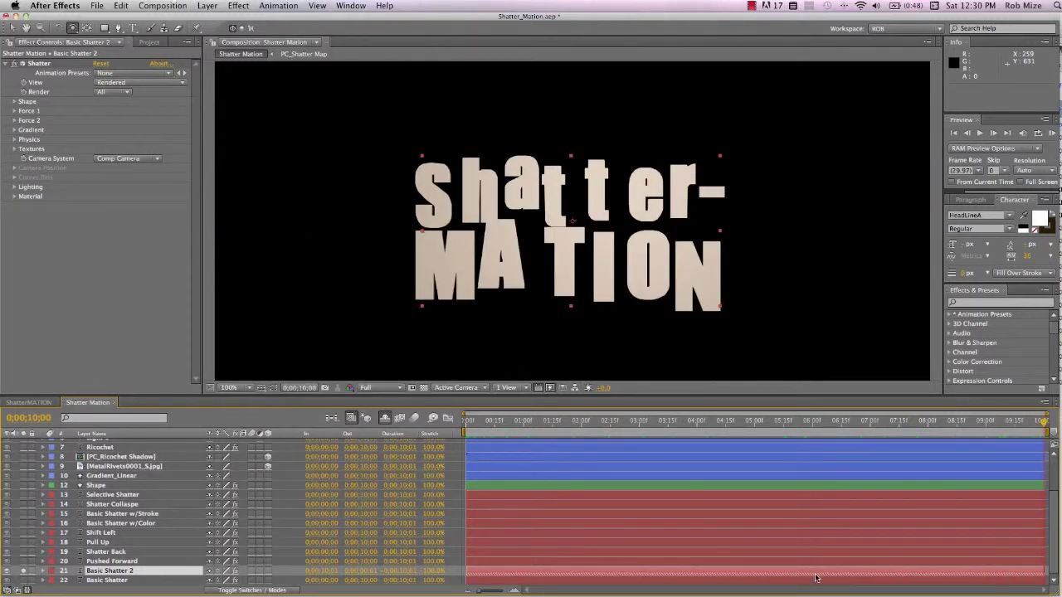
Step: Shift the reversed Basic Shatter 2 layer earlier to begin at -0;00;04;23 and extend its end to 0;00;08;20
{"action": "left_click_drag", "start_coordinate": [816, 573], "coordinate": [1044, 573]}
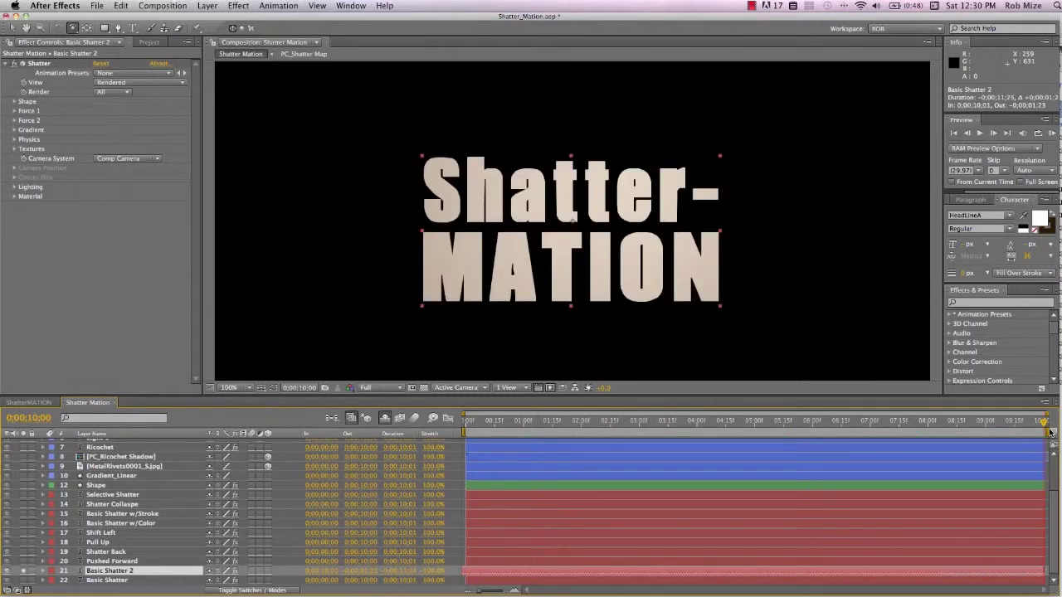
{"action": "left_click_drag", "start_coordinate": [1044, 423], "coordinate": [802, 433]}
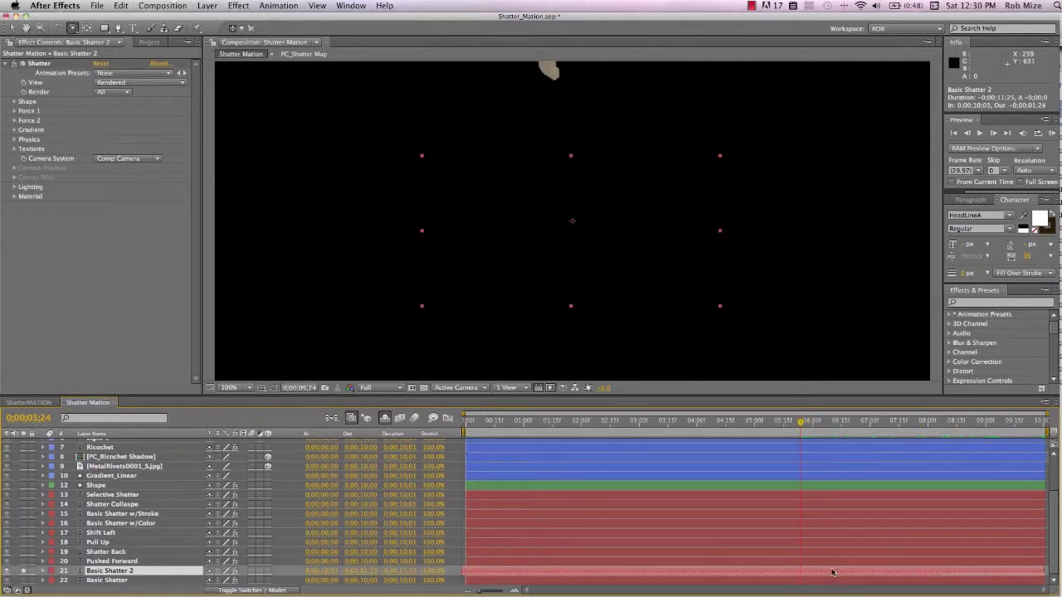
{"action": "left_click_drag", "start_coordinate": [831, 574], "coordinate": [663, 571]}
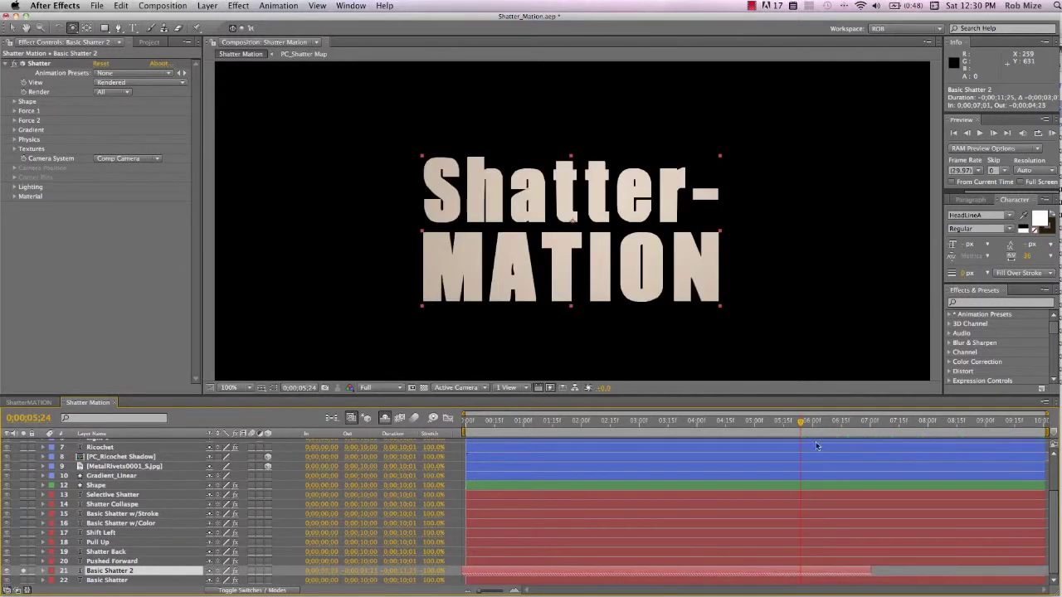
{"action": "left_click_drag", "start_coordinate": [871, 572], "coordinate": [965, 571]}
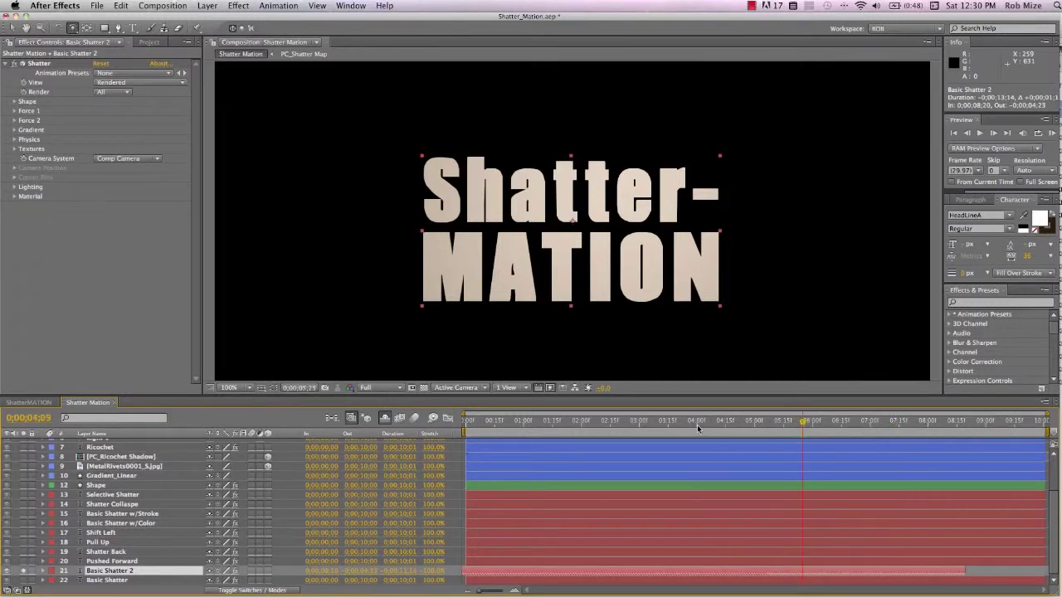
{"action": "left_click_drag", "start_coordinate": [606, 422], "coordinate": [865, 422]}
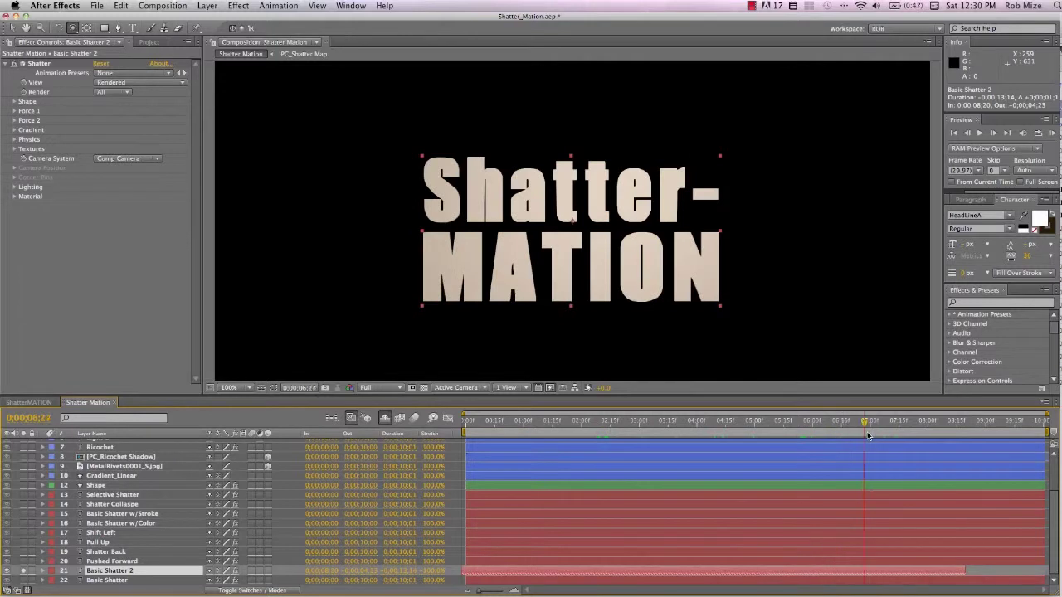
Step: Solo the Pushed Forward layer instead of Basic Shatter 2 and reveal its animated Shatter Position keyframes at 0;00;00;01
{"action": "left_click", "coordinate": [101, 561]}
{"action": "scroll", "coordinate": [18, 567], "scroll_direction": "up", "scroll_amount": 1}
{"action": "left_click", "coordinate": [22, 572]}
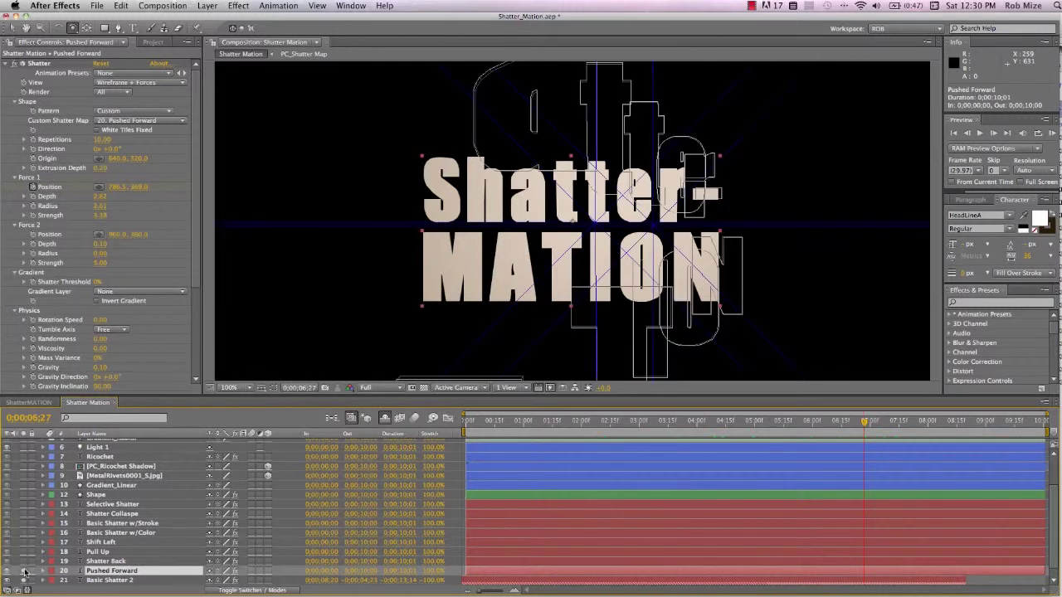
{"action": "left_click", "coordinate": [24, 581]}
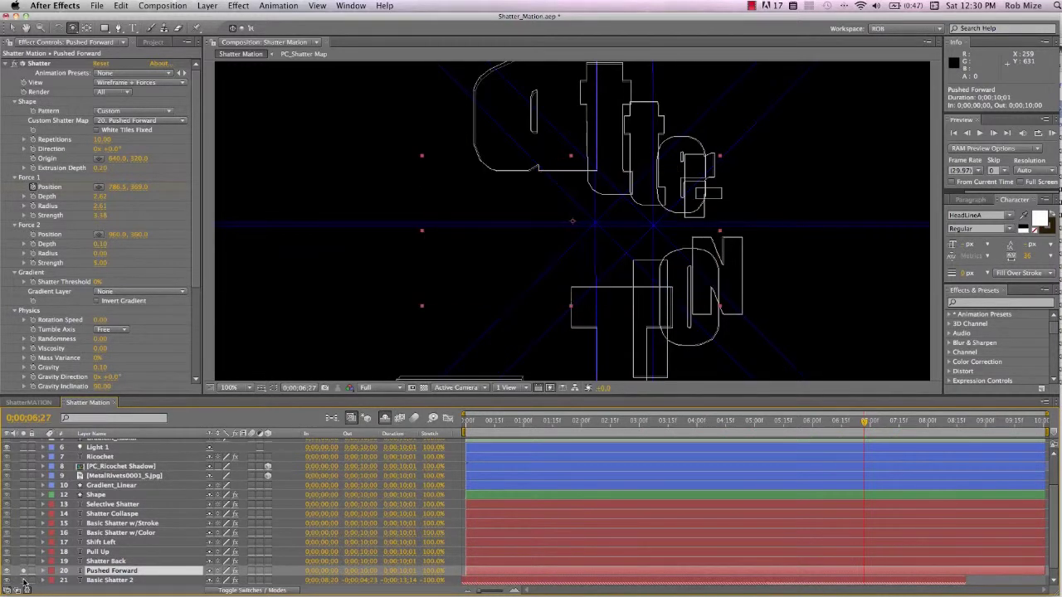
{"action": "left_click", "coordinate": [469, 424]}
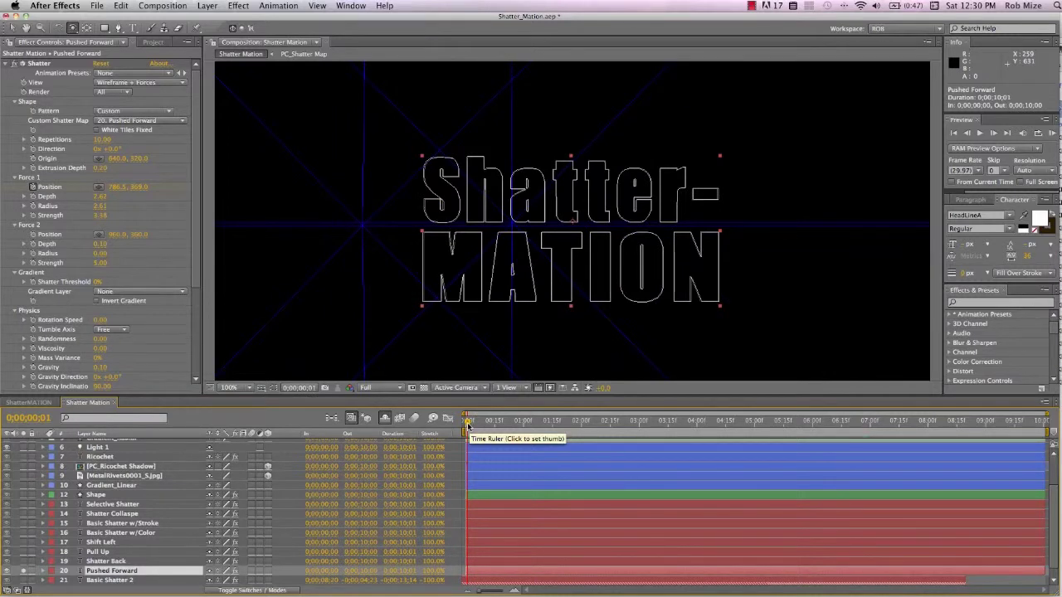
{"action": "key", "text": "u"}
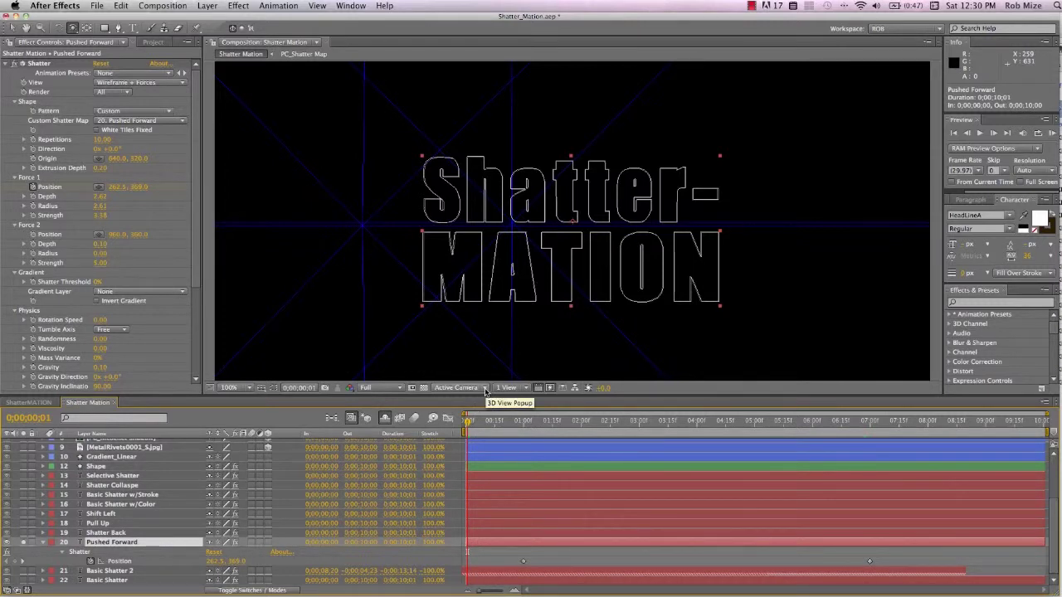
Step: Examine the Pushed Forward animation in an orbited Custom View 1 and the active camera up to 0;00;09;09, along with its physics and texture settings
{"action": "left_click", "coordinate": [486, 390]}
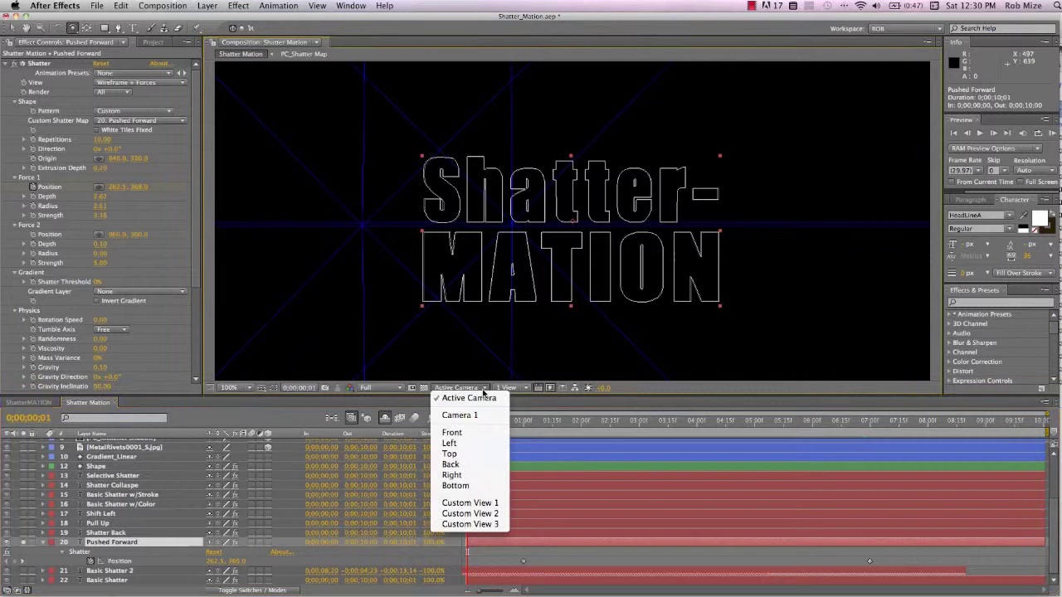
{"action": "left_click", "coordinate": [483, 504]}
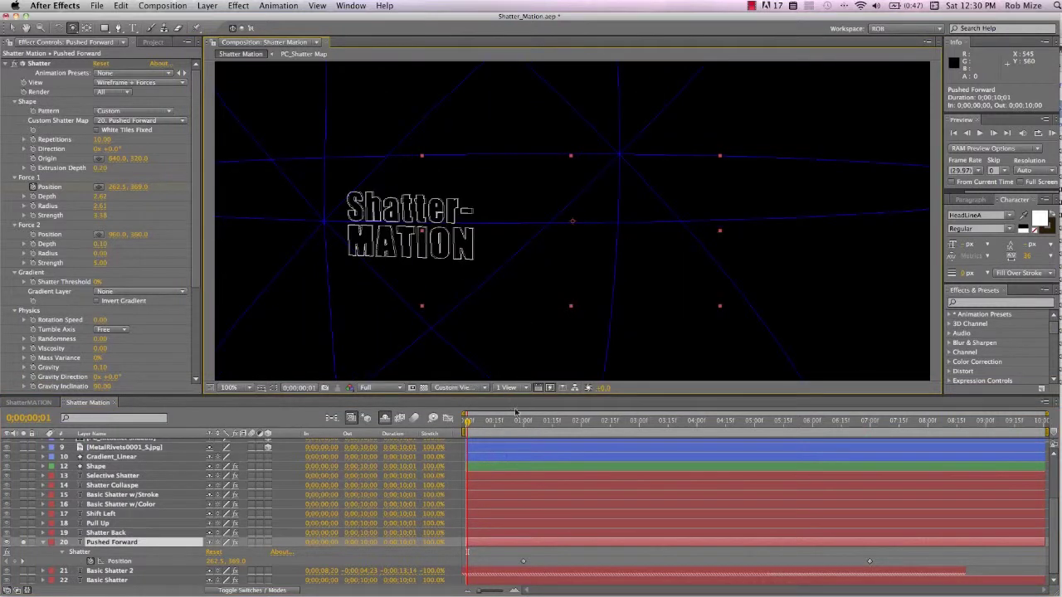
{"action": "left_click_drag", "start_coordinate": [550, 318], "coordinate": [527, 314]}
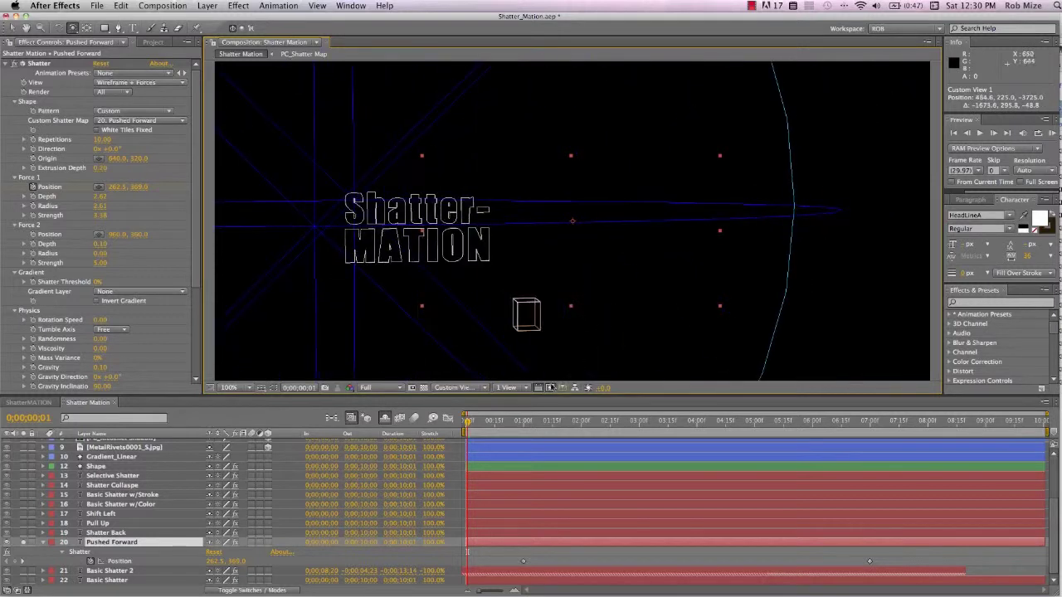
{"action": "left_click_drag", "start_coordinate": [469, 422], "coordinate": [913, 431]}
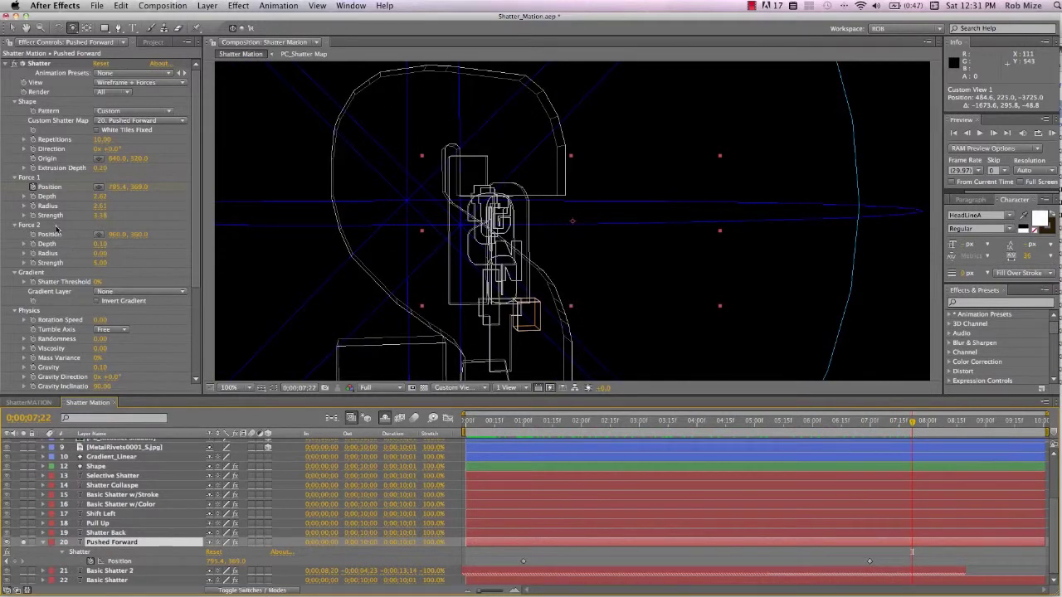
{"action": "scroll", "coordinate": [57, 229], "scroll_direction": "down", "scroll_amount": 5}
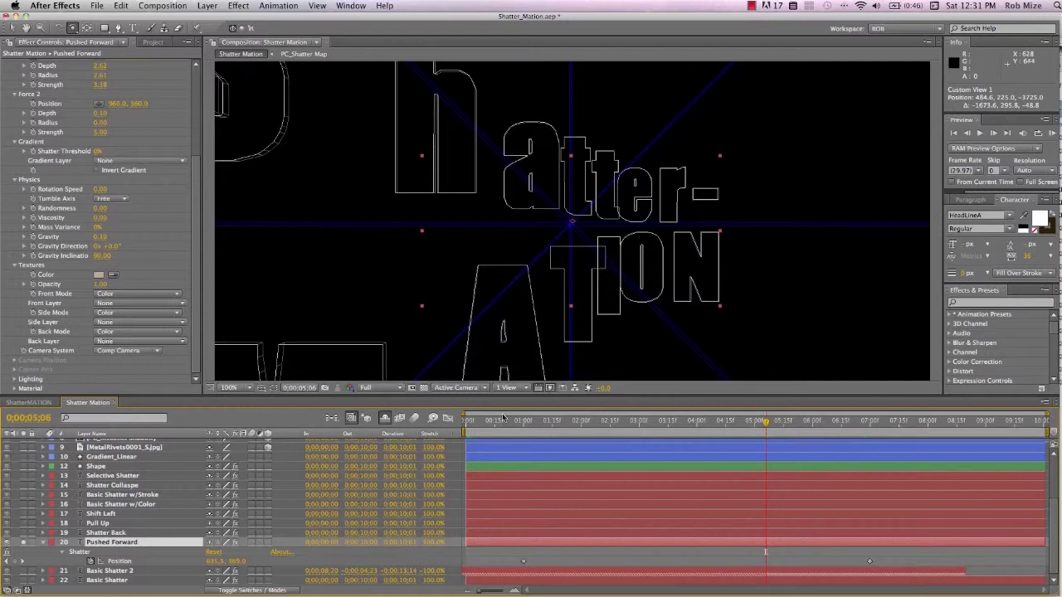
{"action": "left_click_drag", "start_coordinate": [508, 421], "coordinate": [1002, 441]}
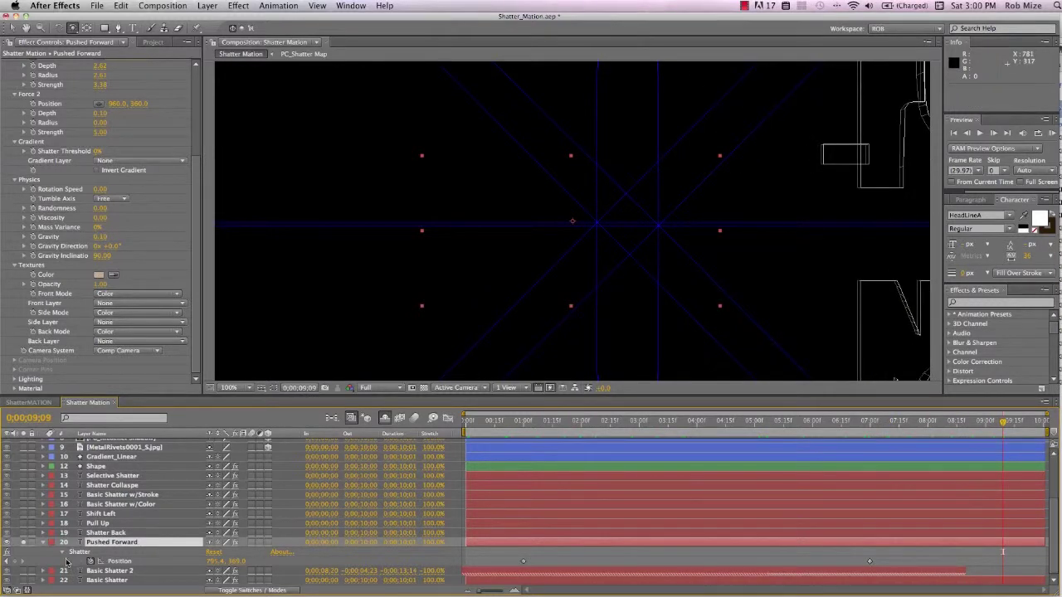
Step: Solo the Shatter Back layer and examine its animation from the active camera and an orbited Custom View 1, ending at 0;00;01;16
{"action": "left_click", "coordinate": [24, 535]}
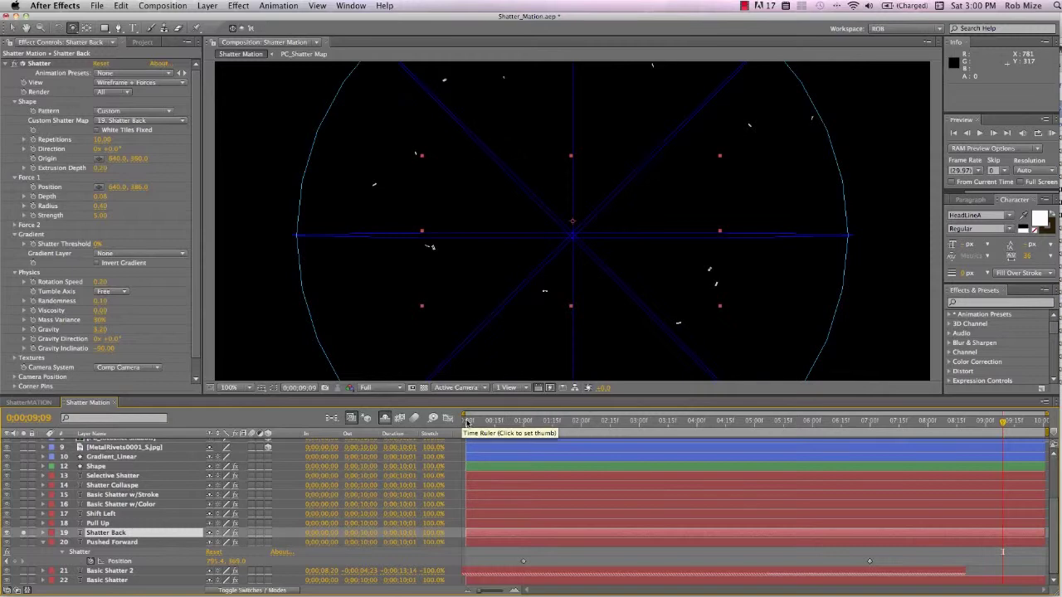
{"action": "left_click_drag", "start_coordinate": [463, 421], "coordinate": [840, 432]}
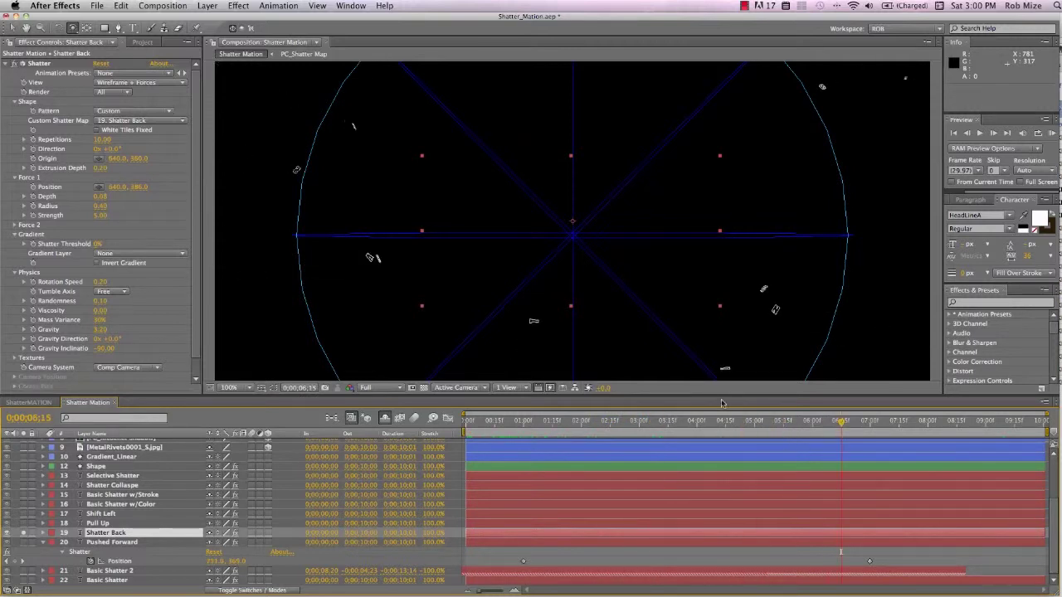
{"action": "key", "text": "F11"}
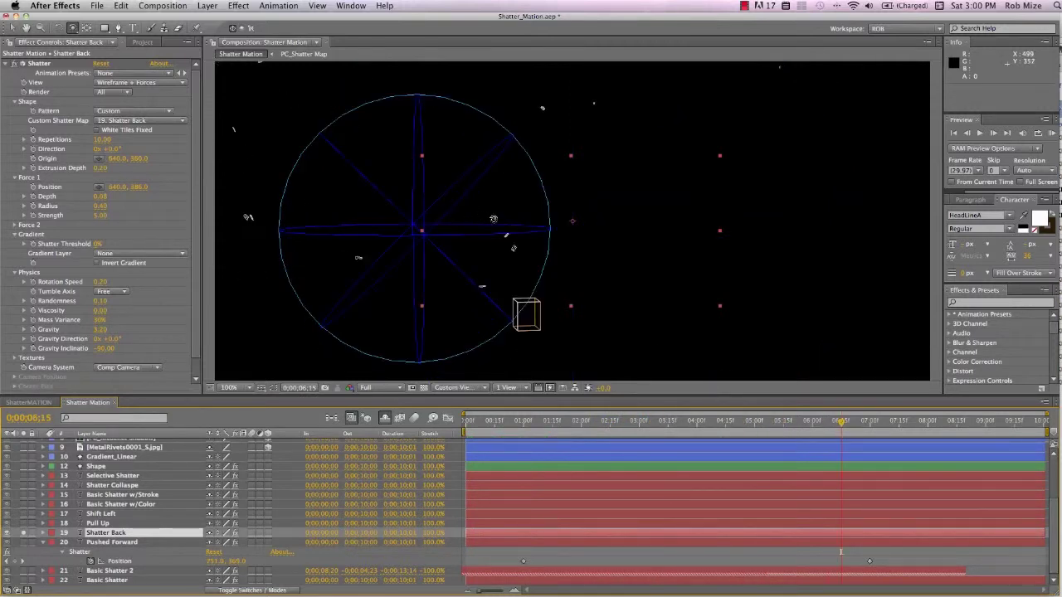
{"action": "left_click_drag", "start_coordinate": [429, 236], "coordinate": [324, 211]}
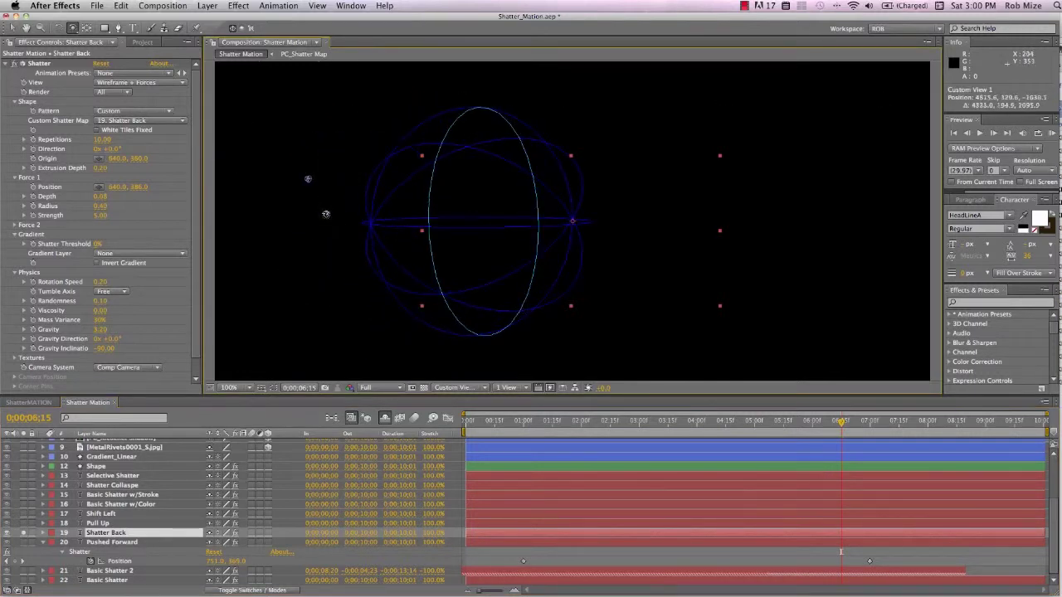
{"action": "left_click", "coordinate": [464, 422]}
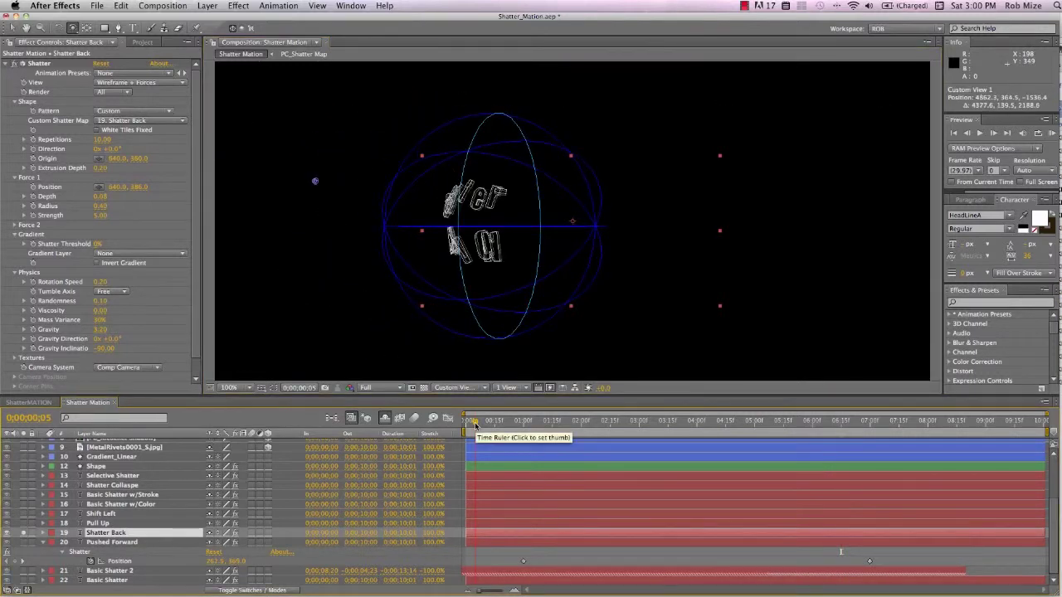
{"action": "left_click_drag", "start_coordinate": [464, 422], "coordinate": [555, 443]}
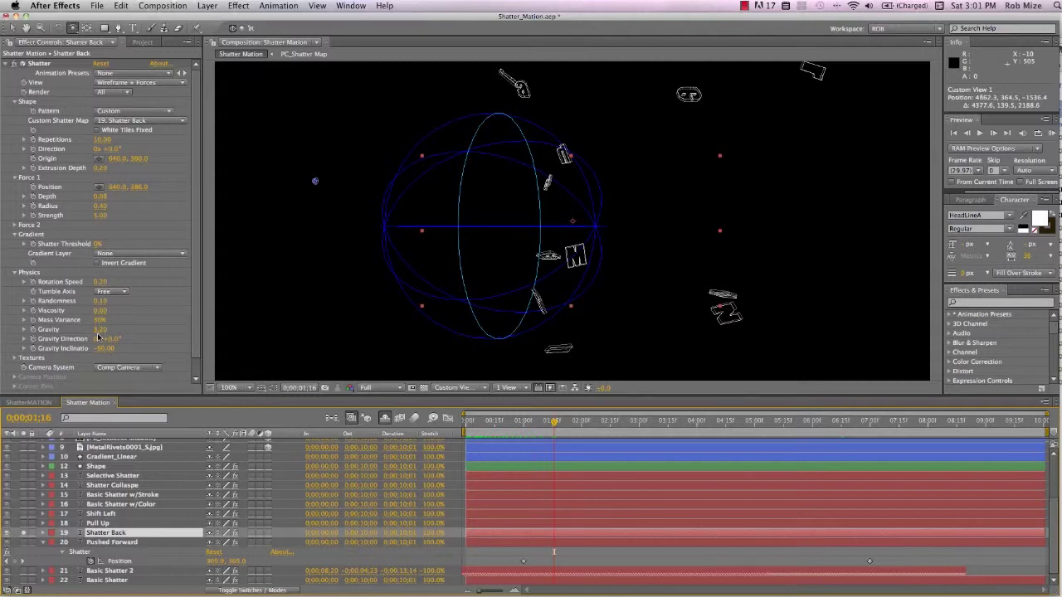
Step: Solo the Pull Up layer, reveal its Shatter Position keyframes and scrub its animation to 0;00;06;02
{"action": "key", "text": "super+Up"}
{"action": "left_click_drag", "start_coordinate": [484, 424], "coordinate": [473, 424]}
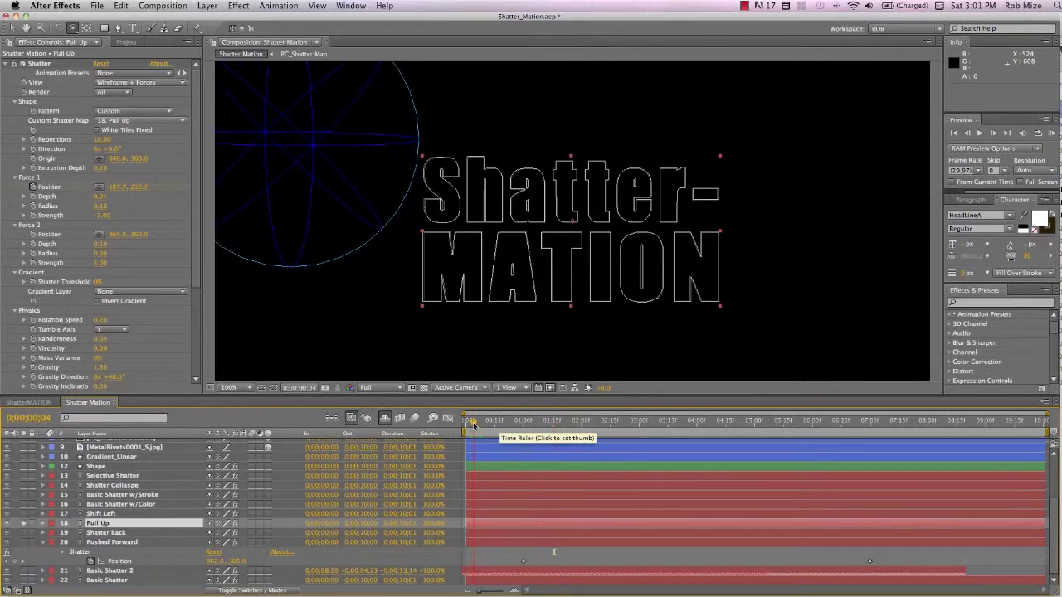
{"action": "key", "text": "u"}
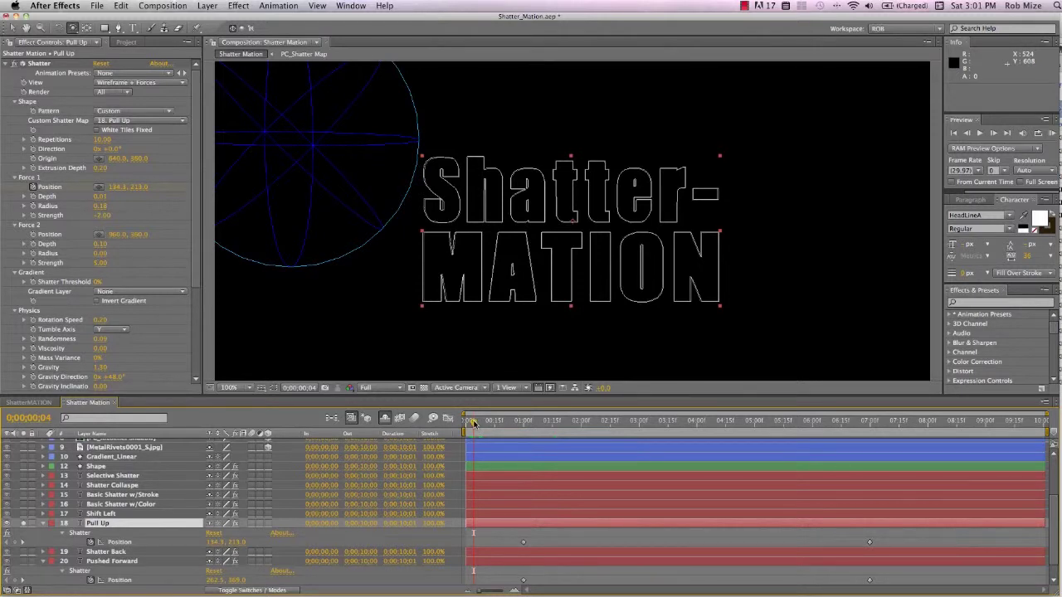
{"action": "left_click_drag", "start_coordinate": [474, 422], "coordinate": [487, 422]}
{"action": "left_click_drag", "start_coordinate": [489, 424], "coordinate": [817, 456]}
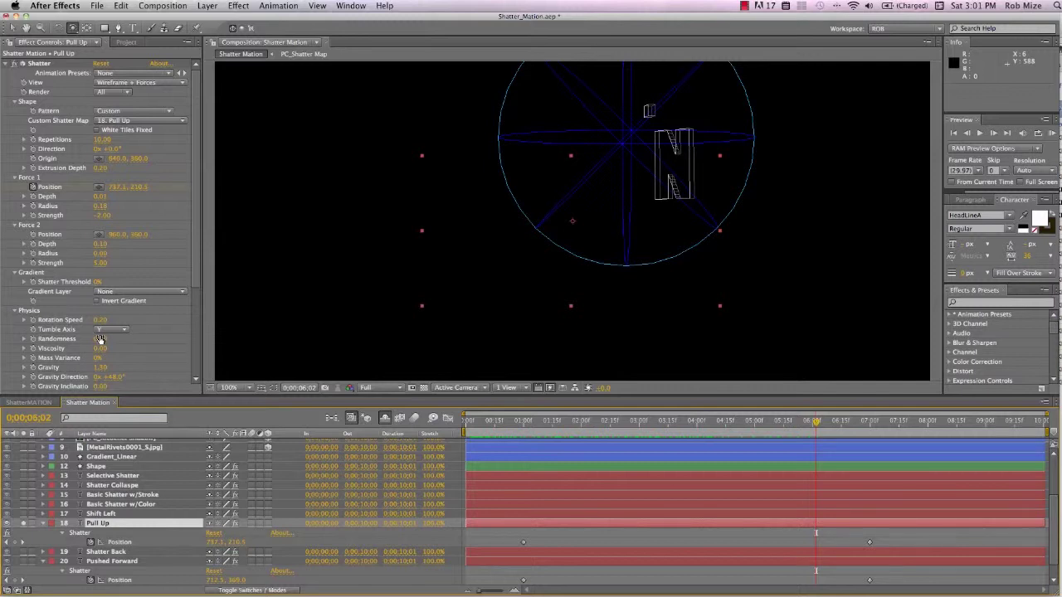
Step: Try a negative angle and 0° for the Pull Up layer's Gravity Direction from 0;00;02;20, and undo both changes
{"action": "scroll", "coordinate": [122, 354], "scroll_direction": "down", "scroll_amount": 2}
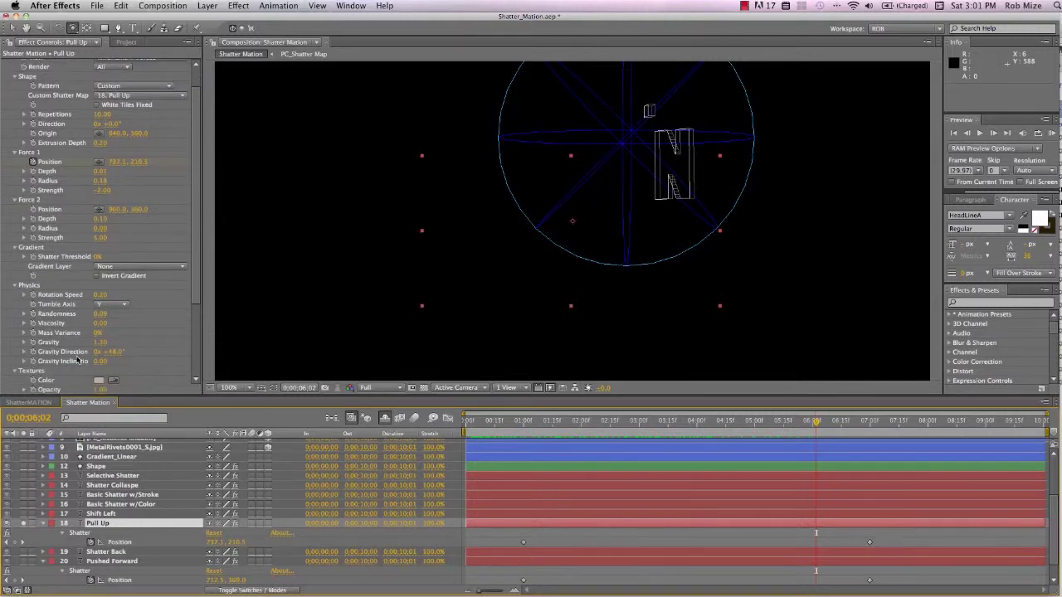
{"action": "left_click", "coordinate": [620, 423]}
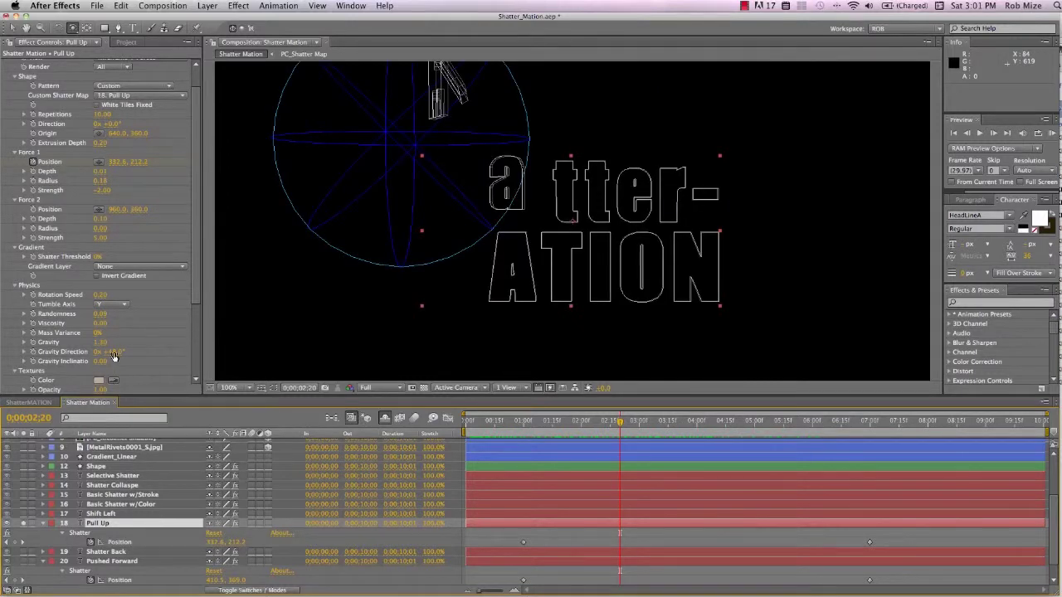
{"action": "left_click_drag", "start_coordinate": [114, 353], "coordinate": [35, 352]}
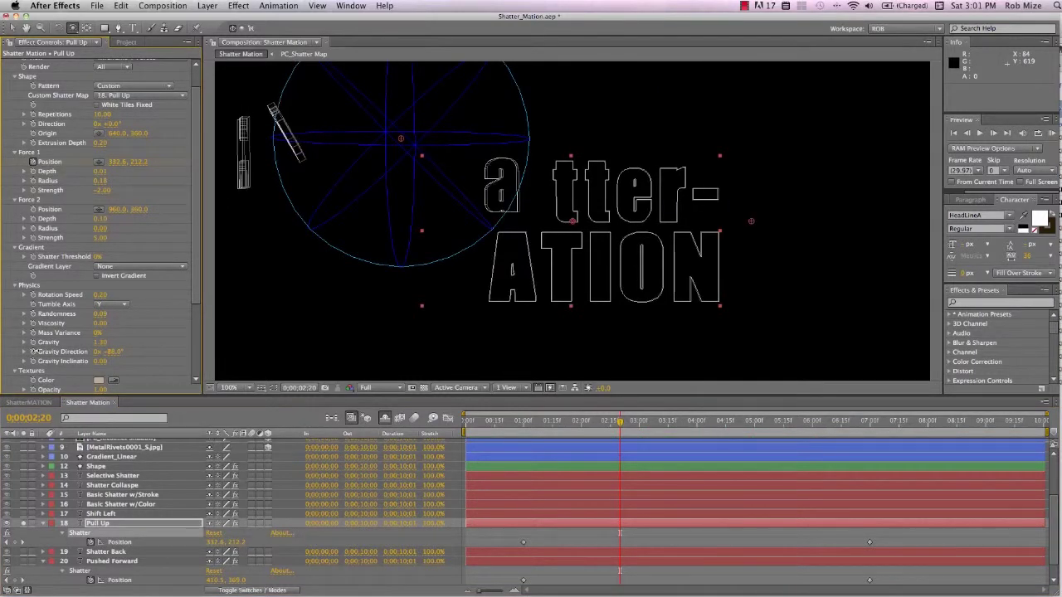
{"action": "left_click", "coordinate": [115, 353]}
{"action": "key", "text": "Return"}
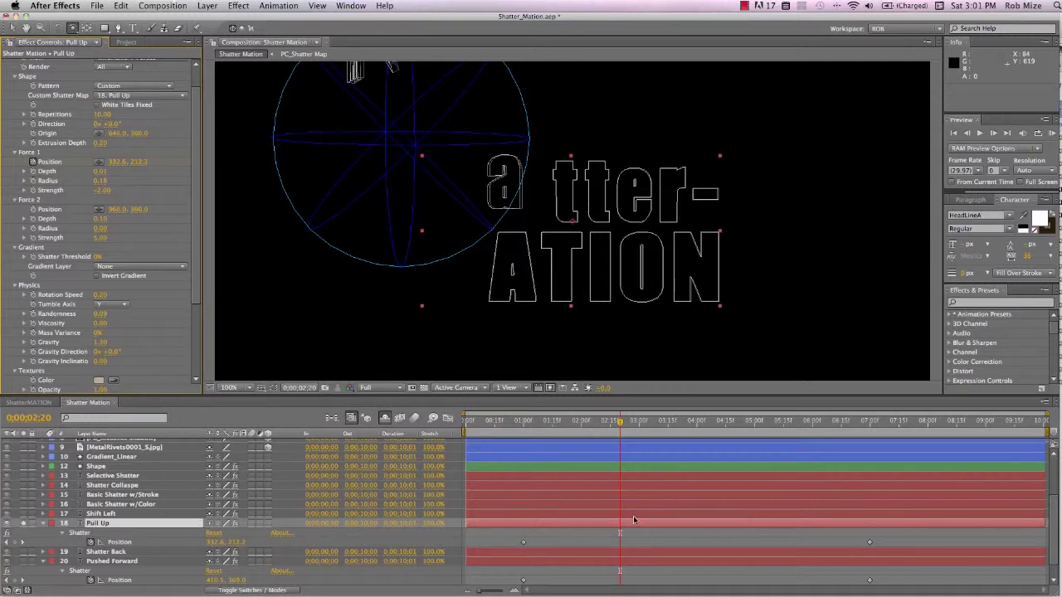
{"action": "left_click_drag", "start_coordinate": [570, 431], "coordinate": [697, 432]}
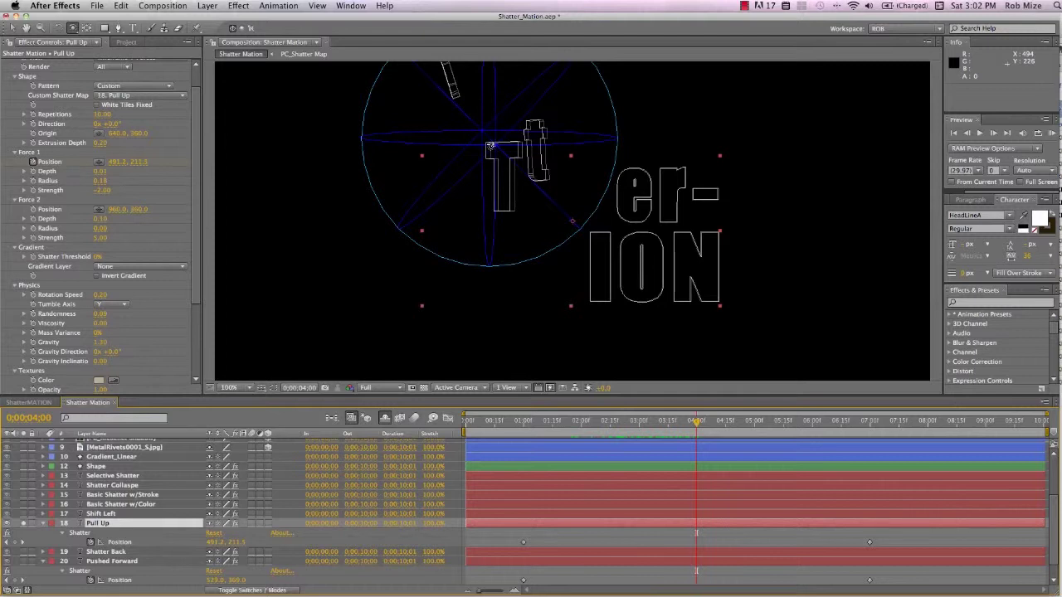
{"action": "key", "text": "super+z"}
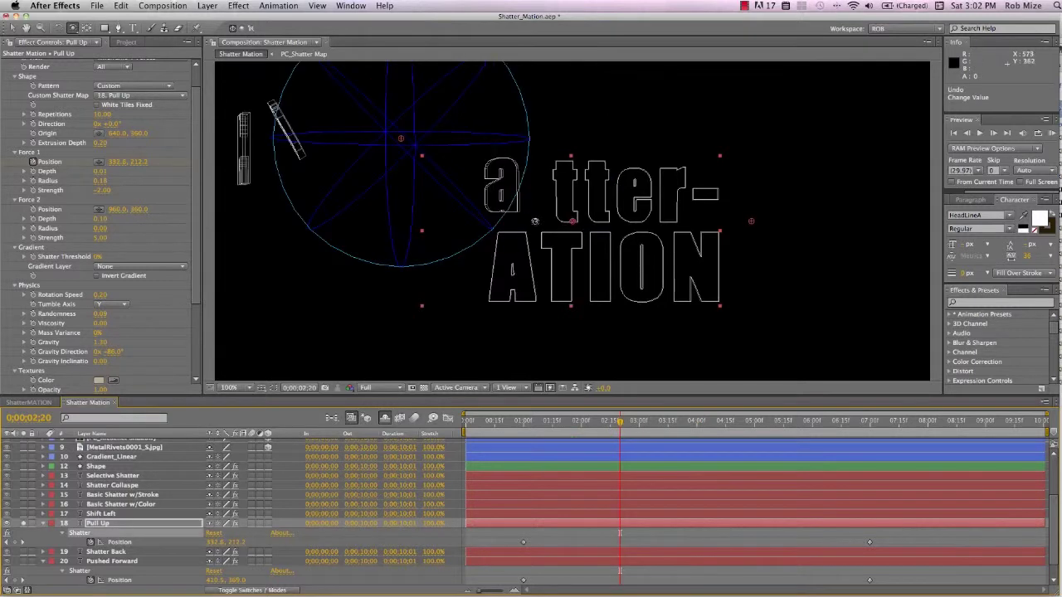
{"action": "key", "text": "super+z"}
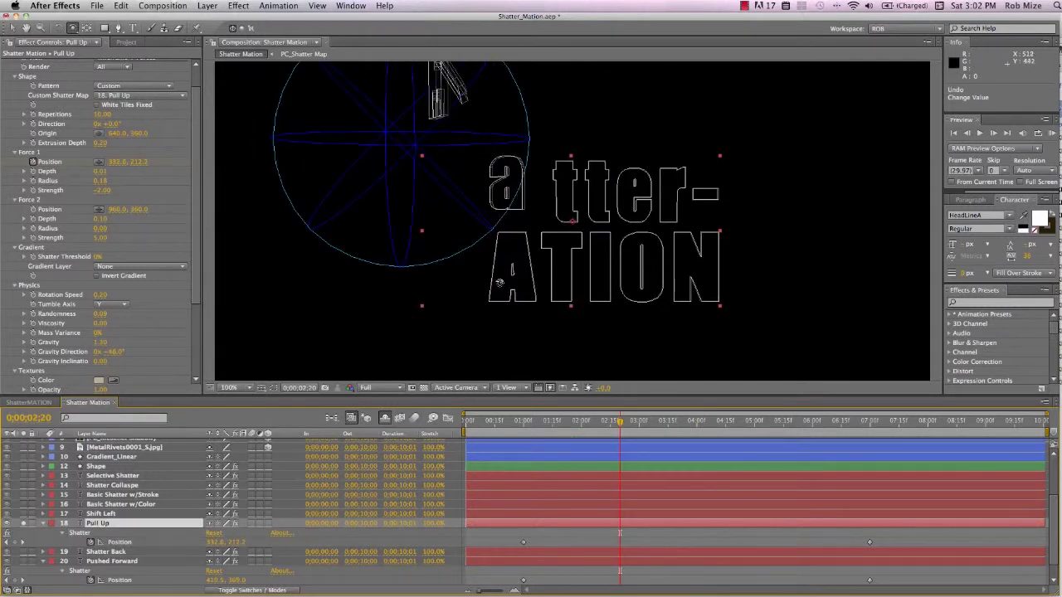
Step: Scrub the Pull Up animation forward from 0;00;02;20 to 0;00;04;06
{"action": "left_click_drag", "start_coordinate": [620, 423], "coordinate": [709, 426]}
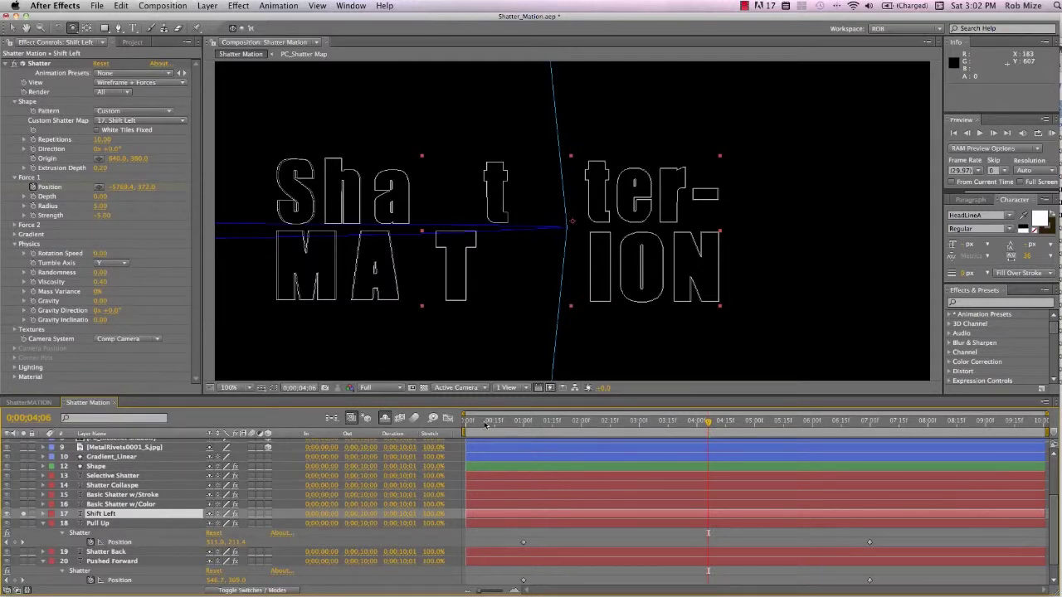
Step: Reveal the Shift Left layer's Shatter Position keyframes and scrub its animation to 0;00;07;12
{"action": "key", "text": "u"}
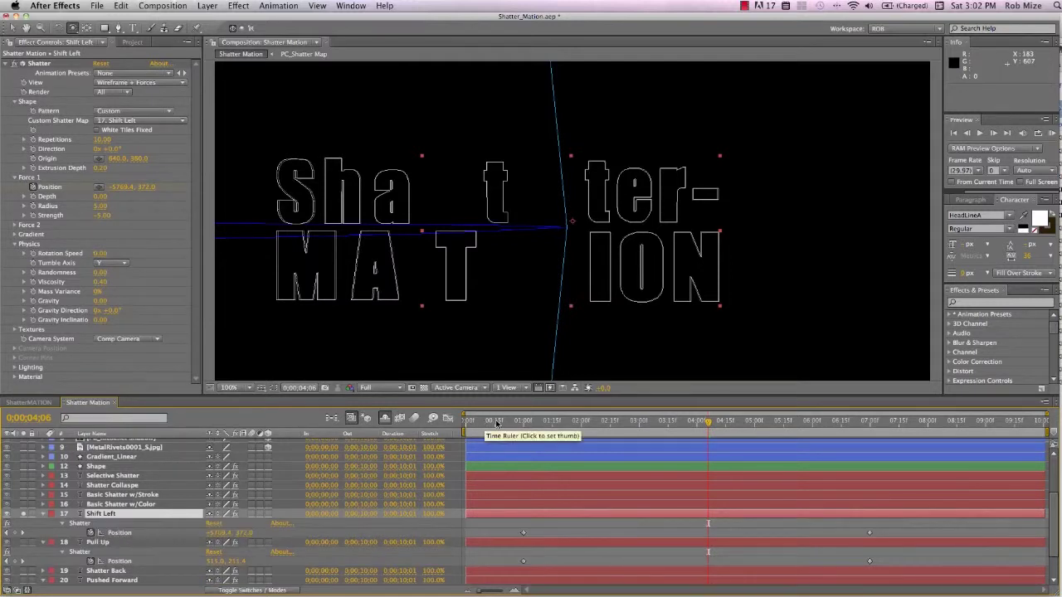
{"action": "left_click_drag", "start_coordinate": [509, 424], "coordinate": [893, 441]}
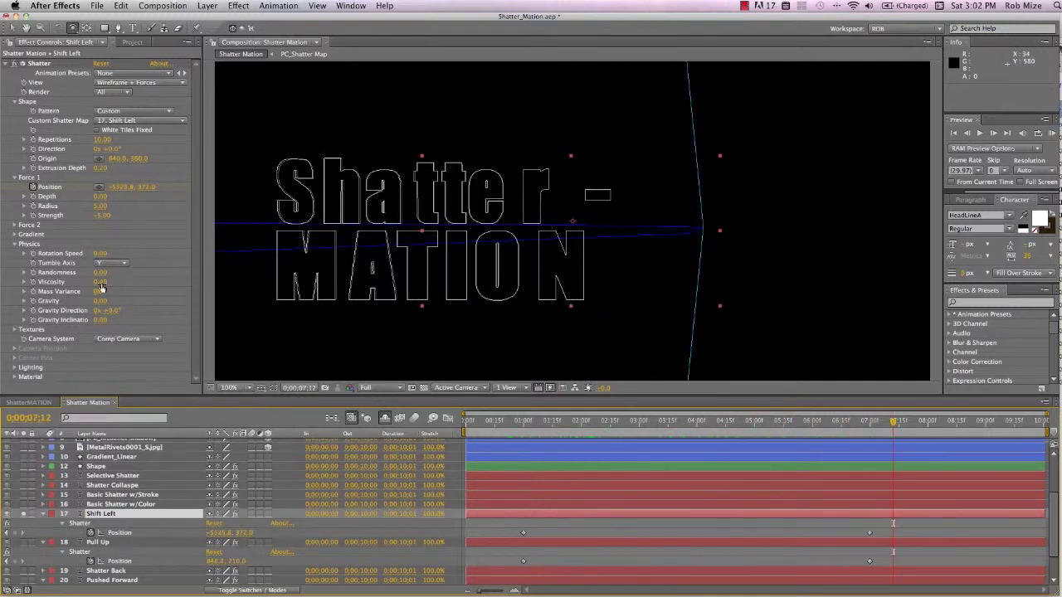
Step: Try a higher Viscosity and 0.00 for the Shift Left layer's Shatter physics, and undo both changes
{"action": "left_click_drag", "start_coordinate": [100, 285], "coordinate": [108, 283]}
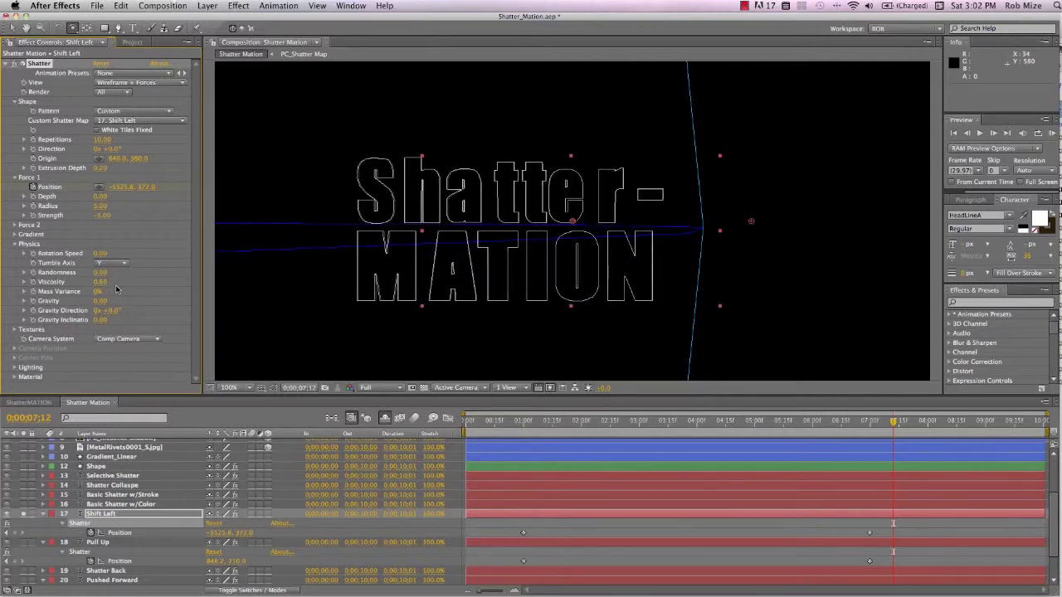
{"action": "left_click_drag", "start_coordinate": [101, 283], "coordinate": [58, 283]}
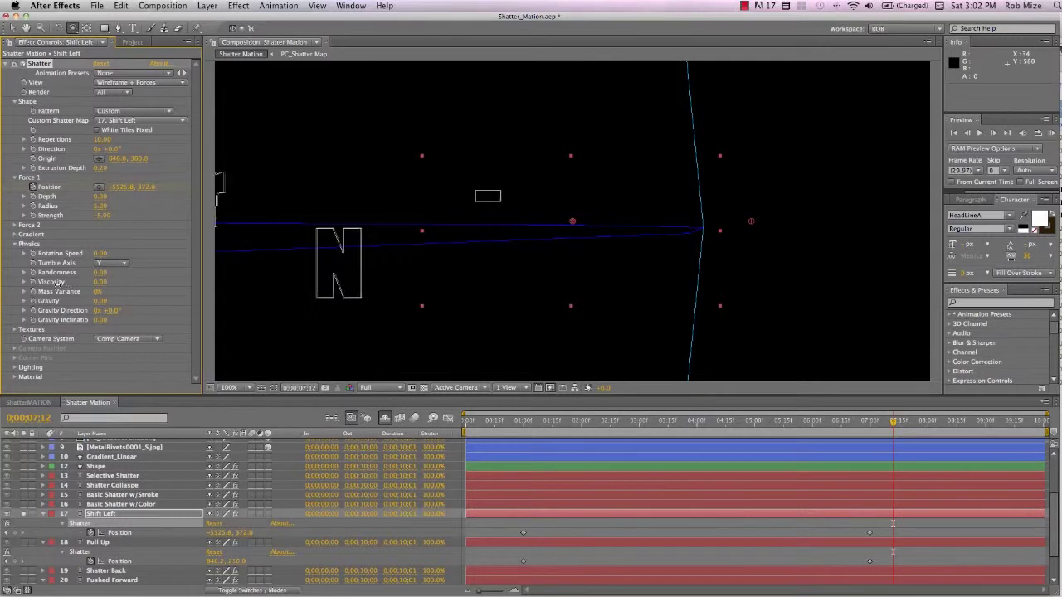
{"action": "key", "text": "super+z"}
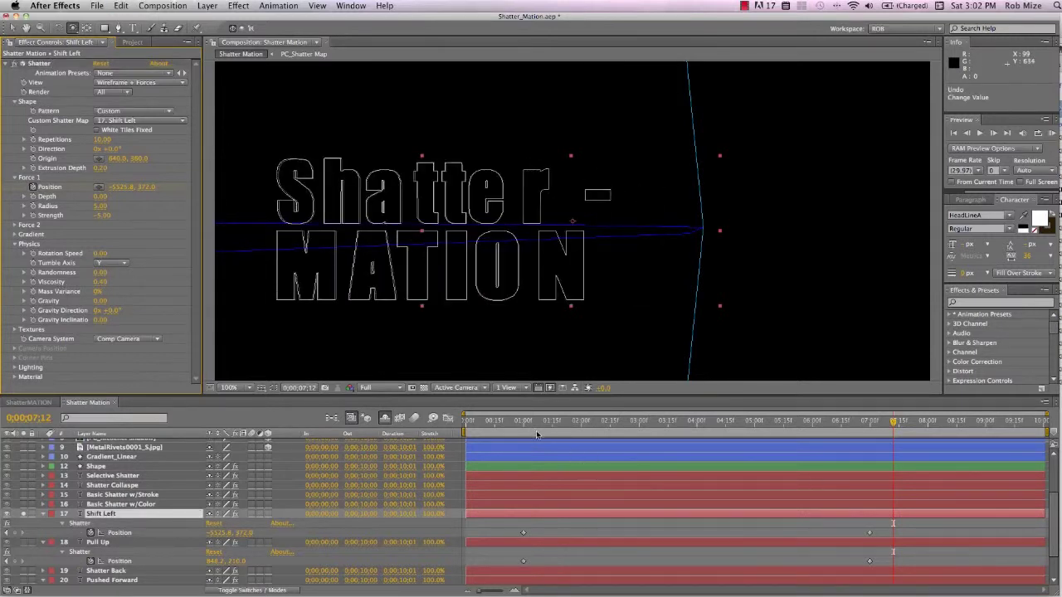
Step: Scrub the Shift Left animation to 0;00;06;08, and examine the soloed Basic Shatter w/Color layer back at 0;00;00;10
{"action": "left_click_drag", "start_coordinate": [536, 431], "coordinate": [828, 439]}
{"action": "key", "text": "super+Up"}
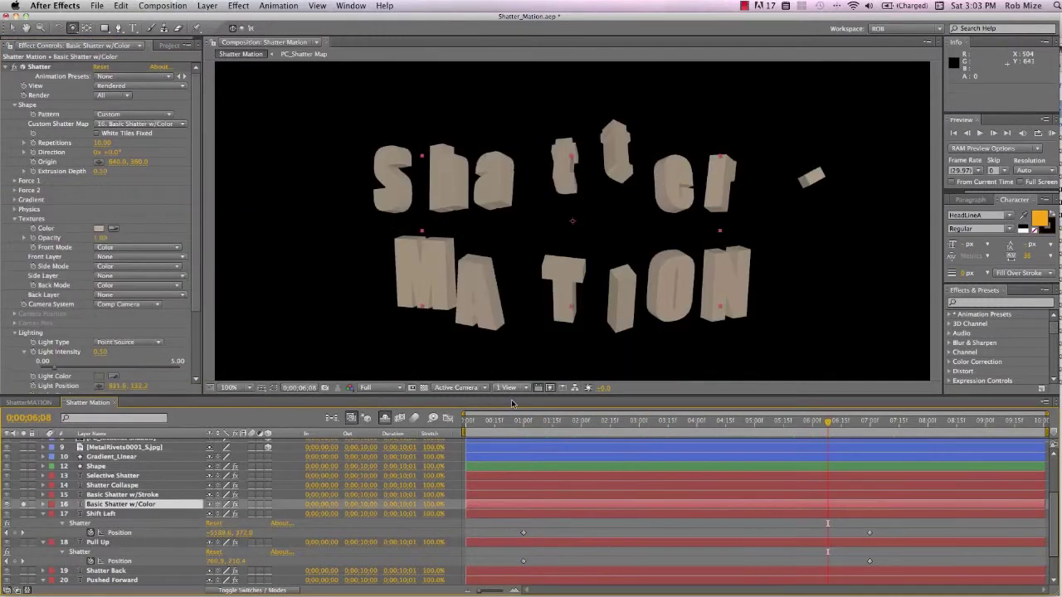
{"action": "mouse_move", "coordinate": [502, 424]}
{"action": "left_mouse_down"}
{"action": "mouse_move", "coordinate": [468, 425]}
{"action": "mouse_move", "coordinate": [486, 424]}
{"action": "left_mouse_up"}
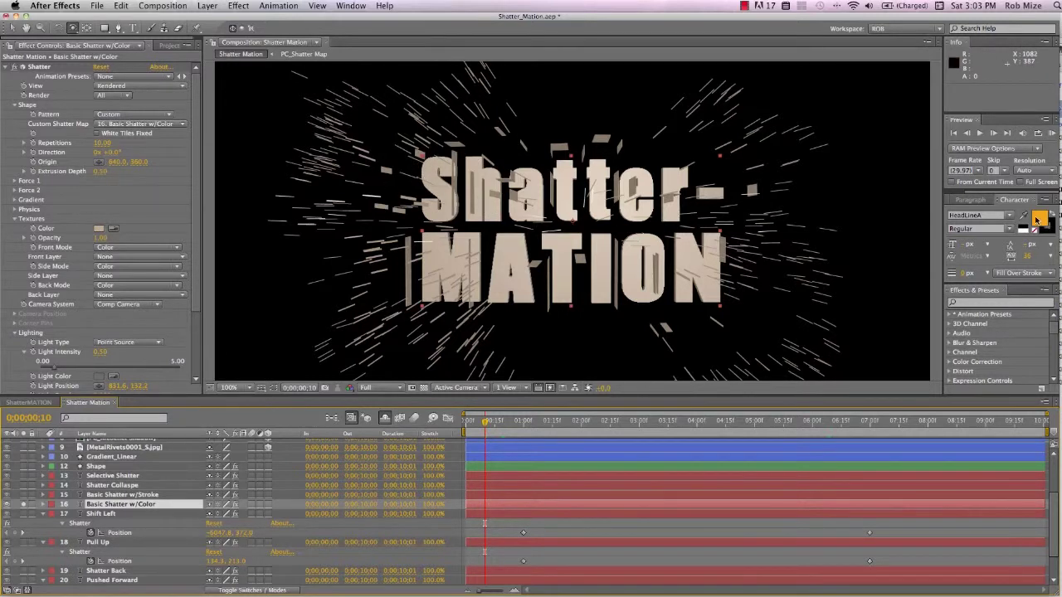
Step: Try white, black, brown 956212 and magenta 951253 text fills on Basic Shatter w/Color, with brightness 49% on the magenta, and cancel the color change
{"action": "left_click", "coordinate": [1038, 217]}
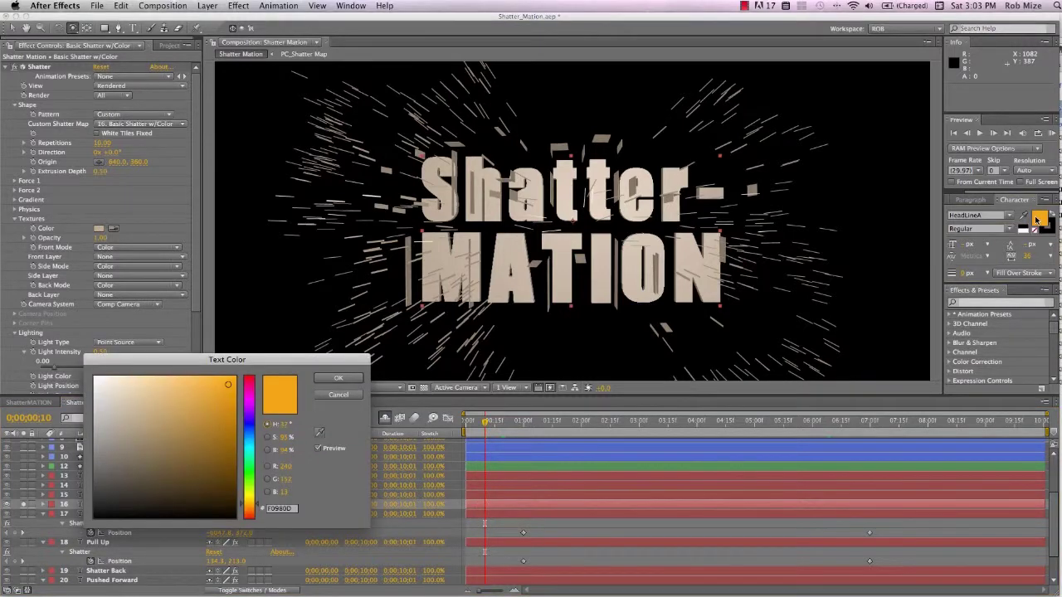
{"action": "mouse_move", "coordinate": [212, 425]}
{"action": "left_mouse_down"}
{"action": "mouse_move", "coordinate": [211, 476]}
{"action": "mouse_move", "coordinate": [221, 405]}
{"action": "left_mouse_up"}
{"action": "left_click_drag", "start_coordinate": [99, 379], "coordinate": [85, 369]}
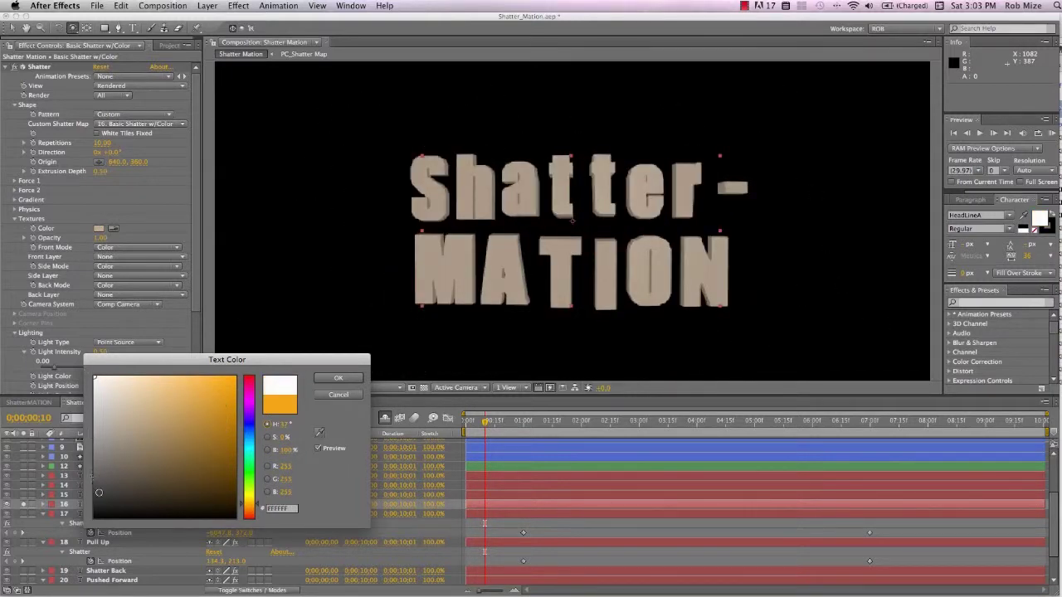
{"action": "mouse_move", "coordinate": [98, 493]}
{"action": "left_mouse_down"}
{"action": "mouse_move", "coordinate": [93, 521]}
{"action": "mouse_move", "coordinate": [69, 539]}
{"action": "left_mouse_up"}
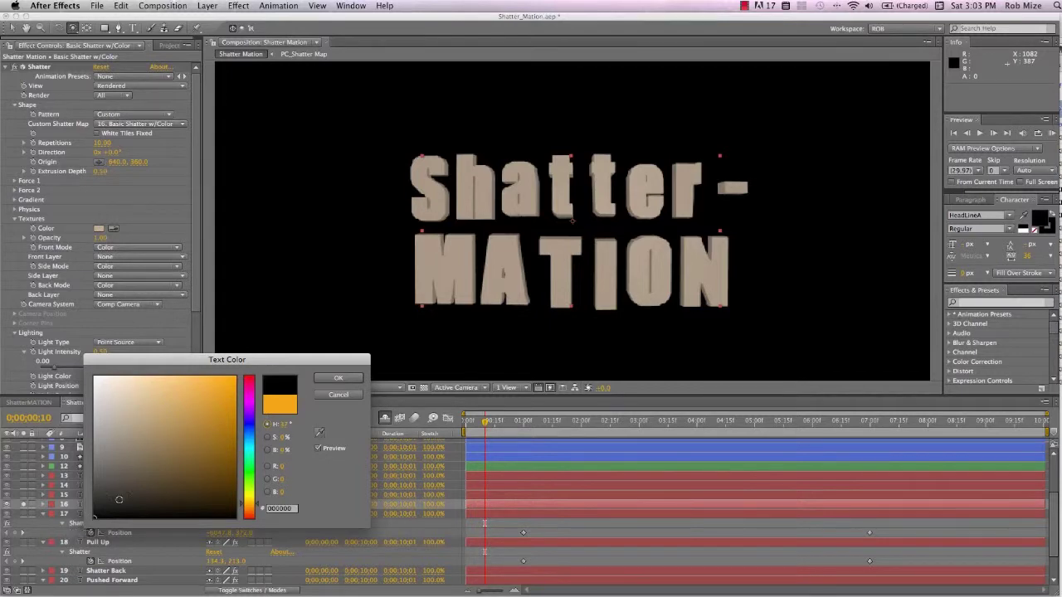
{"action": "left_click", "coordinate": [218, 435]}
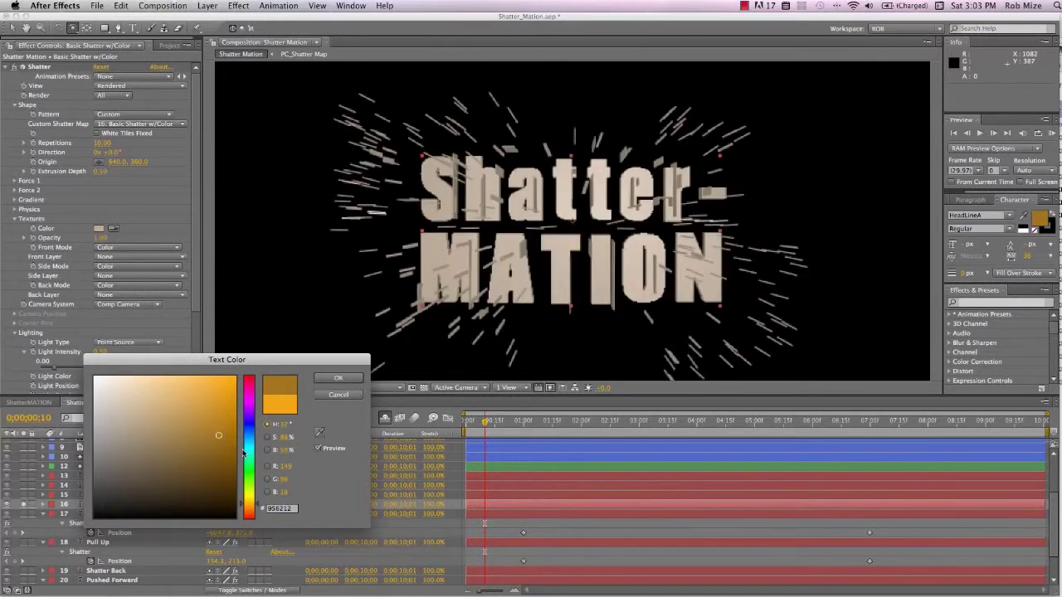
{"action": "left_click_drag", "start_coordinate": [247, 453], "coordinate": [255, 392]}
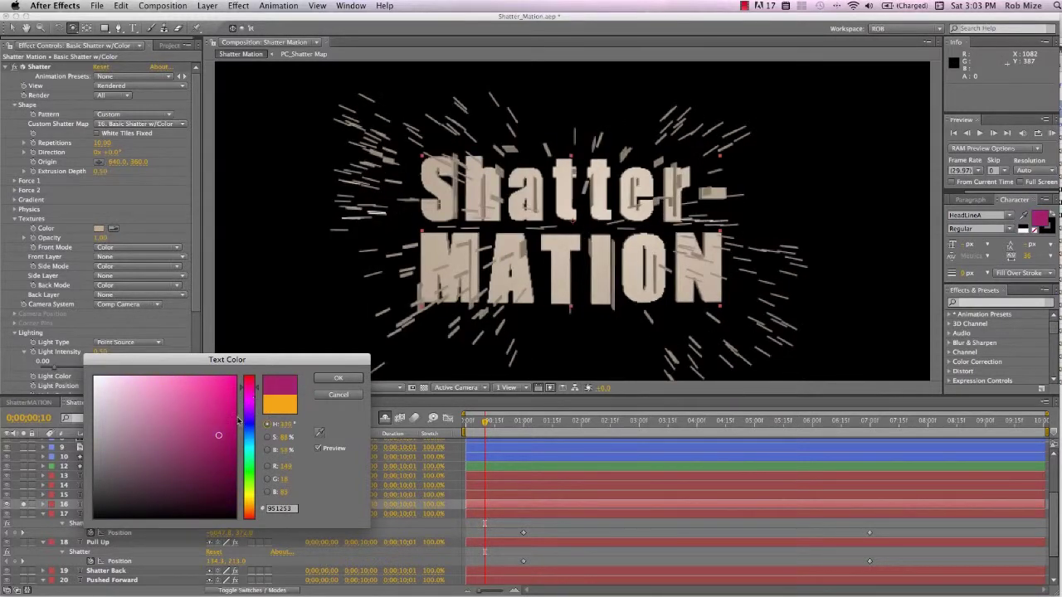
{"action": "left_click", "coordinate": [284, 453]}
{"action": "type", "text": "49"}
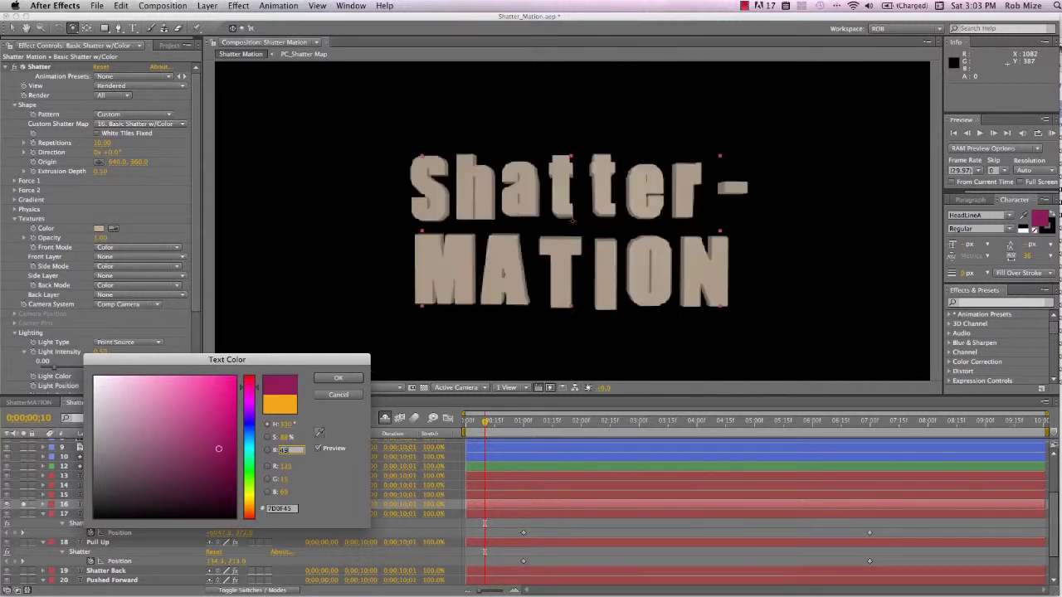
{"action": "left_click", "coordinate": [354, 397]}
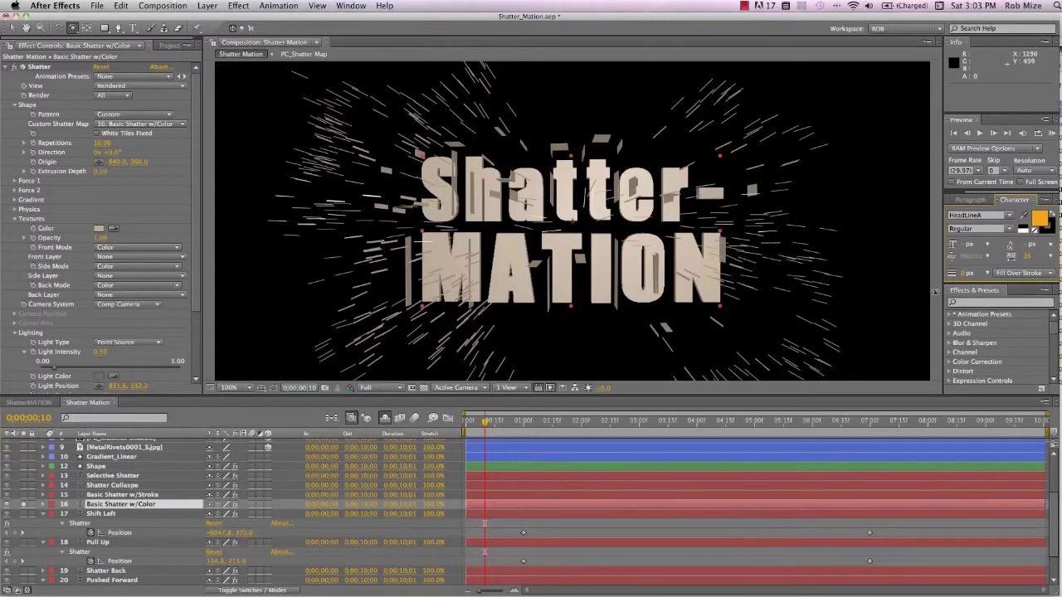
Step: Try Layer as the Front Mode of the Basic Shatter w/Color layer's textures, and restore Color
{"action": "left_click", "coordinate": [178, 250]}
{"action": "left_click", "coordinate": [151, 258]}
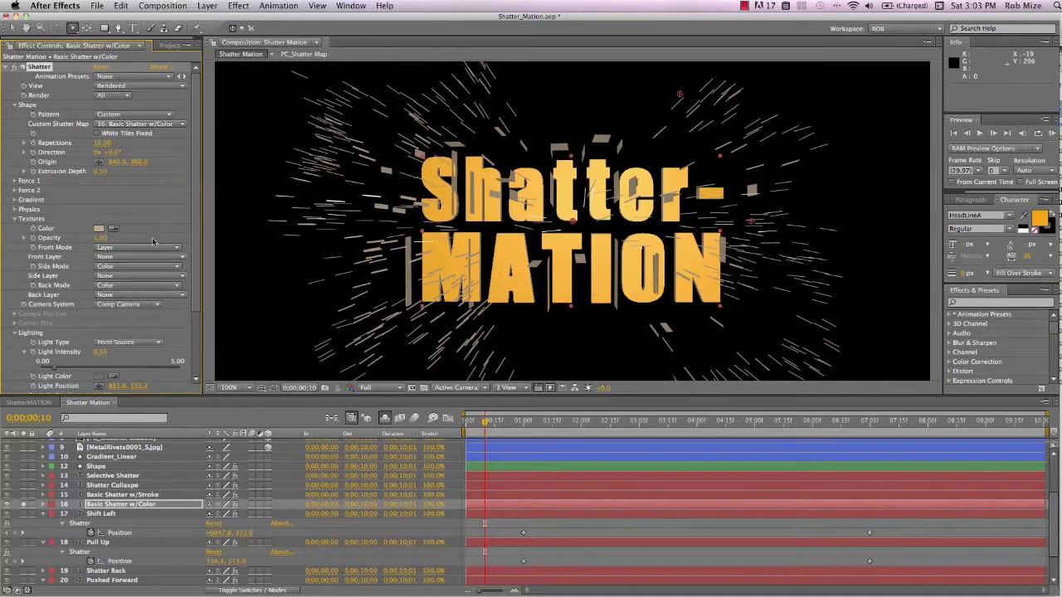
{"action": "left_click", "coordinate": [177, 249]}
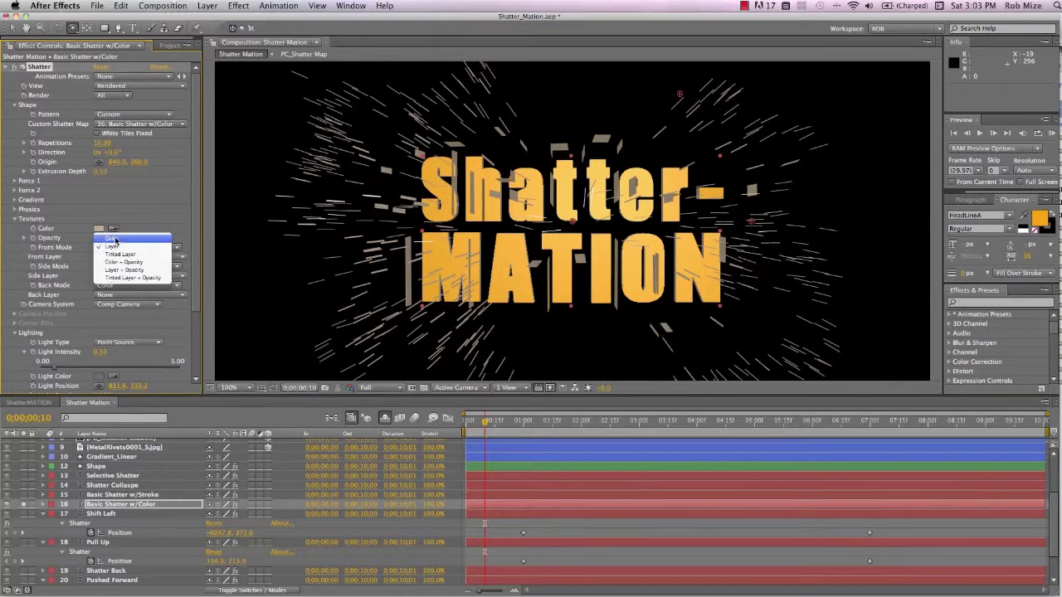
{"action": "left_click", "coordinate": [111, 240]}
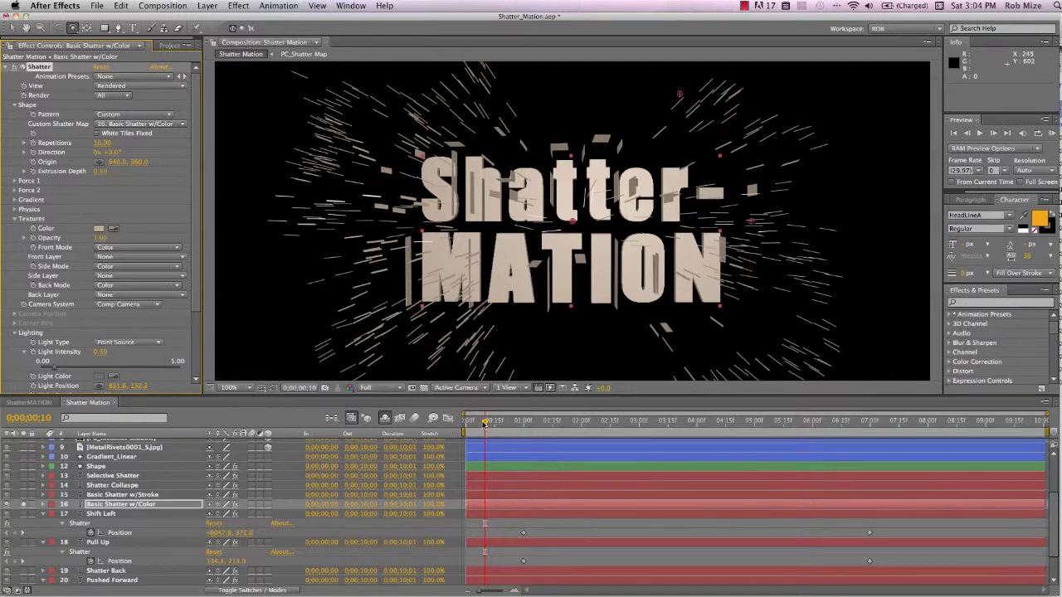
Step: Solo the Basic Shatter w/Stroke layer and scrub its animation from the start to 0;00;03;12
{"action": "left_click_drag", "start_coordinate": [486, 424], "coordinate": [478, 455]}
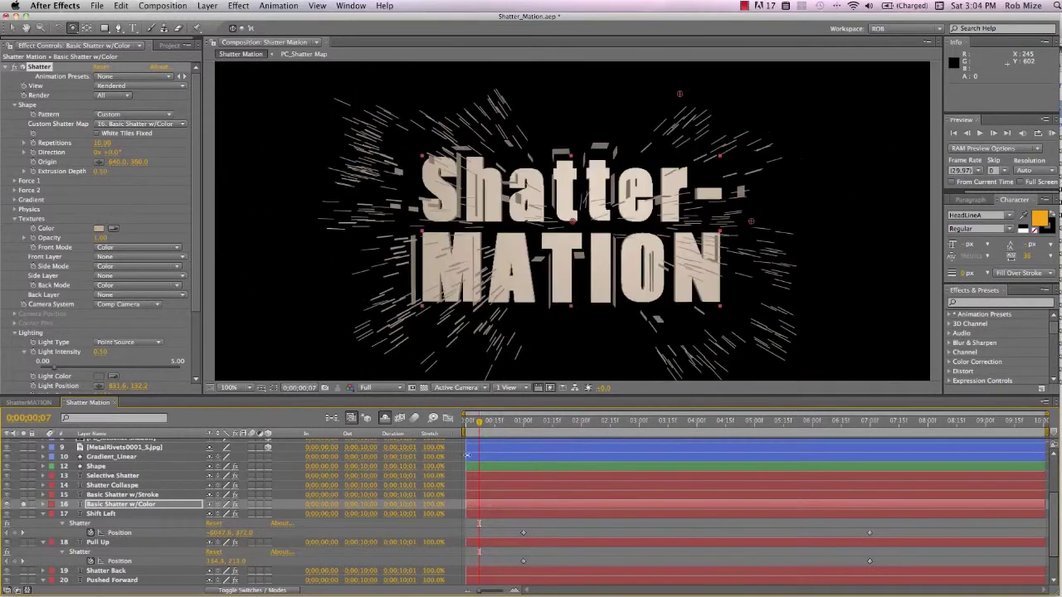
{"action": "left_click", "coordinate": [24, 496], "text": "alt"}
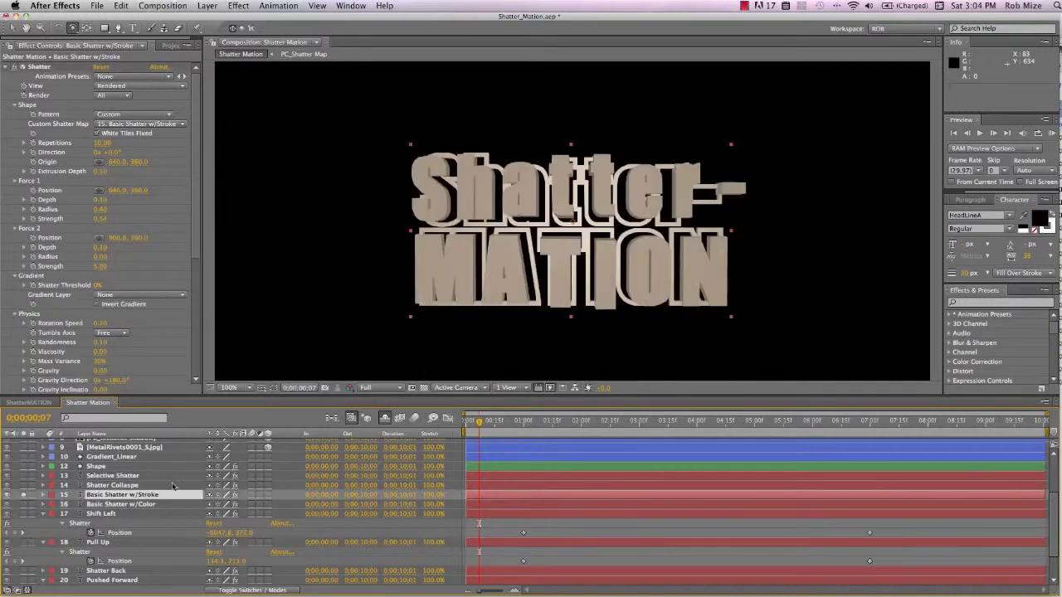
{"action": "left_click_drag", "start_coordinate": [487, 426], "coordinate": [451, 429]}
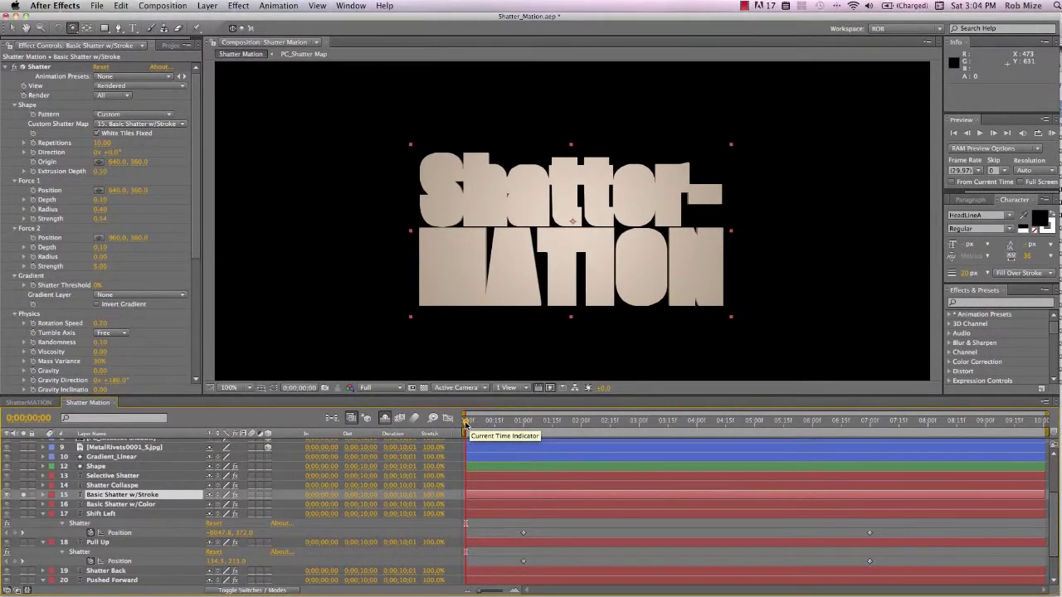
{"action": "left_click_drag", "start_coordinate": [466, 424], "coordinate": [663, 447]}
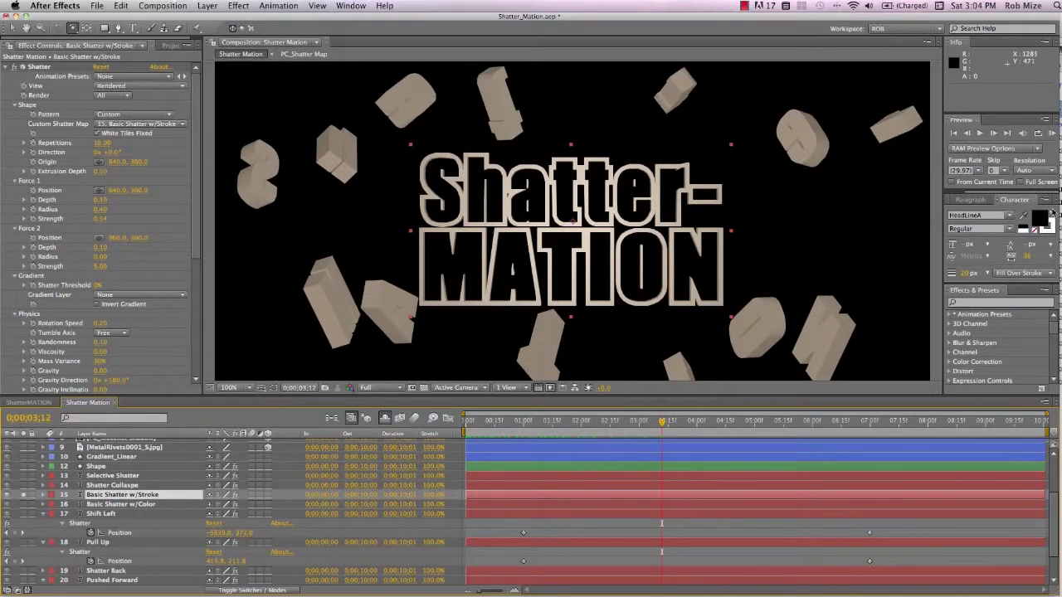
Step: Try swapped fill and stroke colors on Basic Shatter w/Stroke, preview it to 0;00;05;25, swap them back and scrub around two seconds
{"action": "left_click", "coordinate": [1050, 212]}
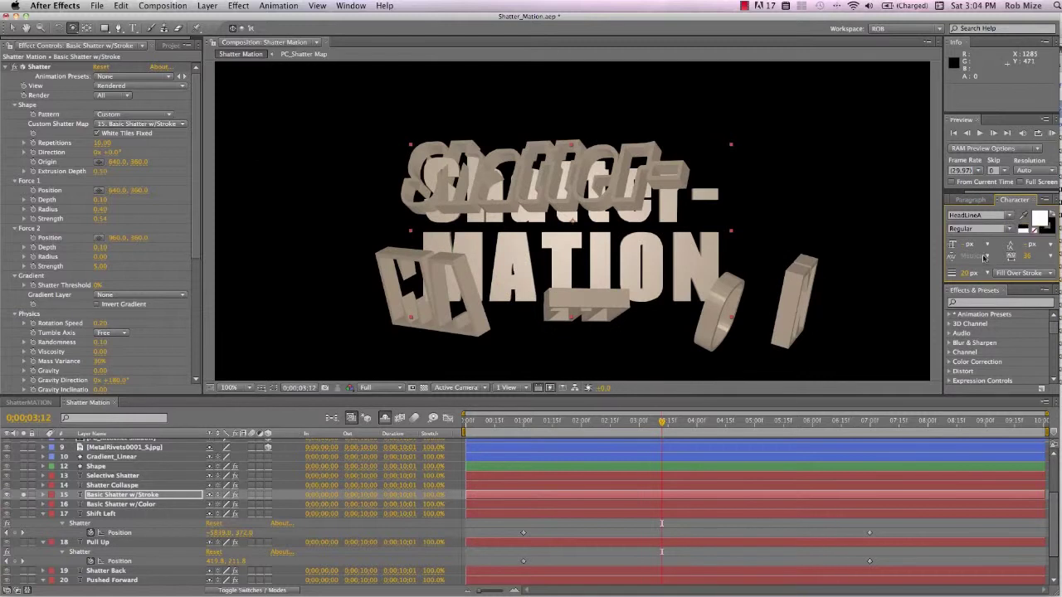
{"action": "key", "text": "space"}
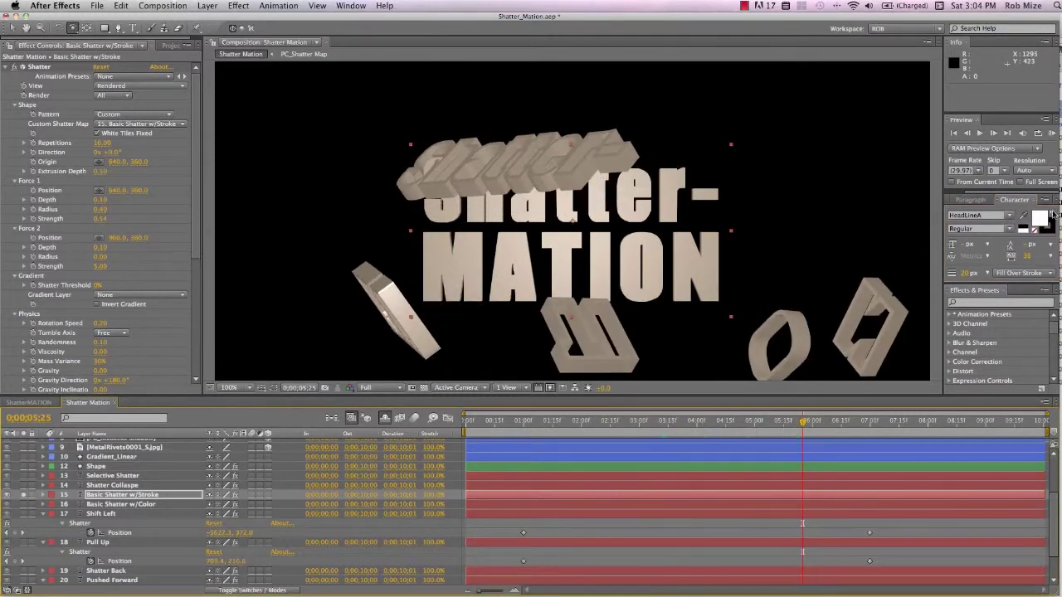
{"action": "left_click", "coordinate": [1051, 214]}
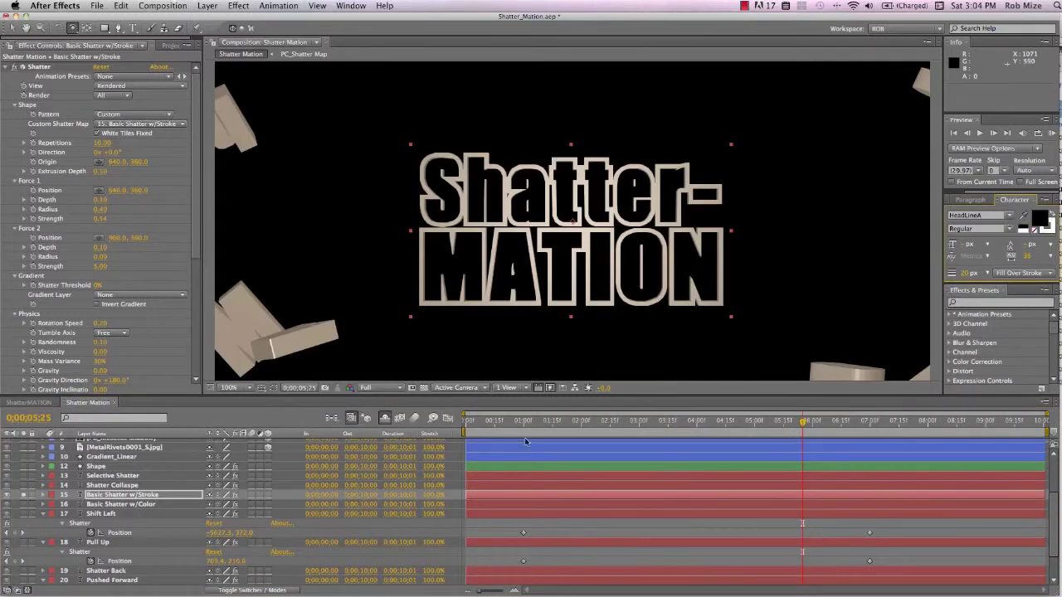
{"action": "left_click", "coordinate": [587, 423]}
{"action": "left_click_drag", "start_coordinate": [586, 423], "coordinate": [594, 425]}
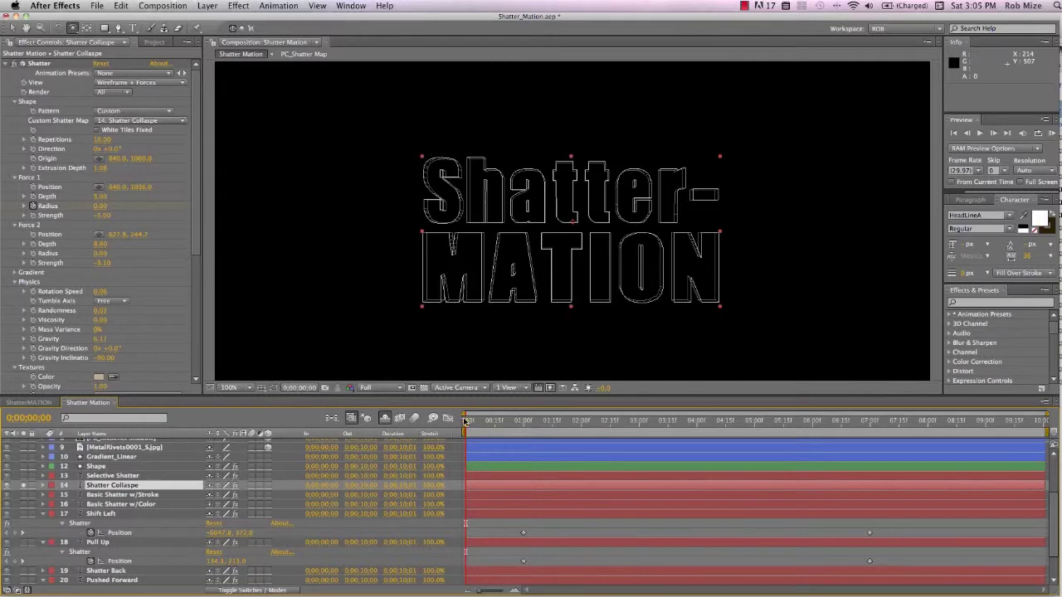
Step: Scrub the soloed Shatter Collaspe layer from the start to 0;00;06;28 and examine its physics, texture and lighting settings, ending at 0;00;06;26
{"action": "left_click_drag", "start_coordinate": [467, 422], "coordinate": [866, 449]}
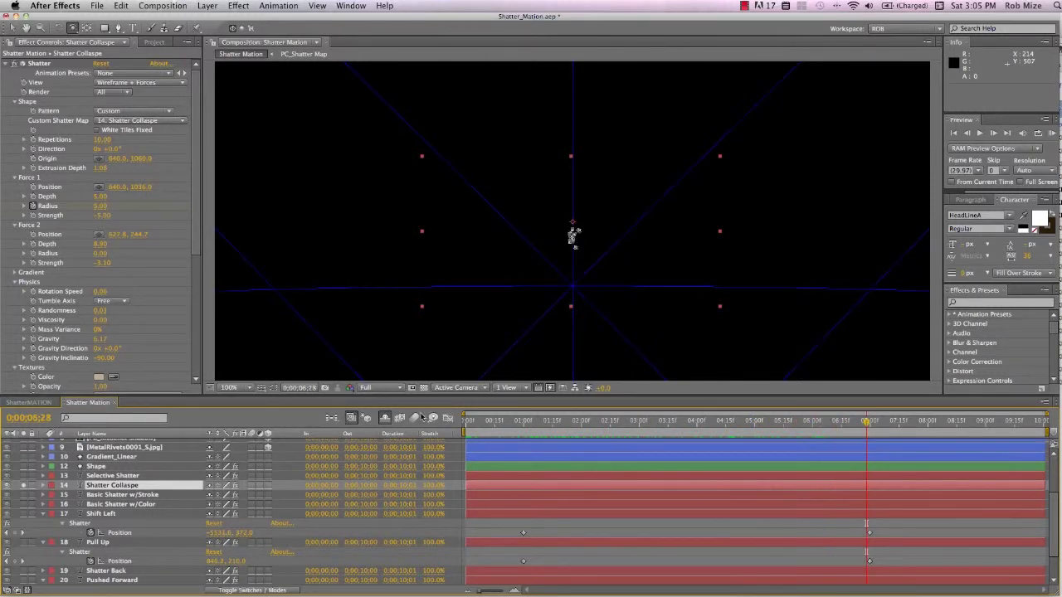
{"action": "scroll", "coordinate": [137, 299], "scroll_direction": "down", "scroll_amount": 8}
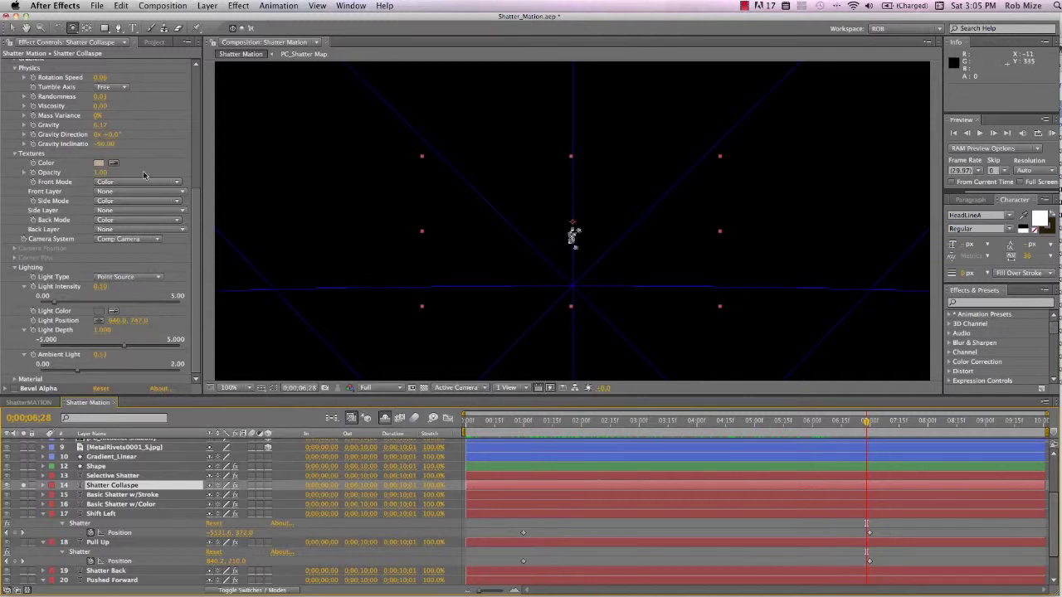
{"action": "left_click_drag", "start_coordinate": [866, 423], "coordinate": [862, 467]}
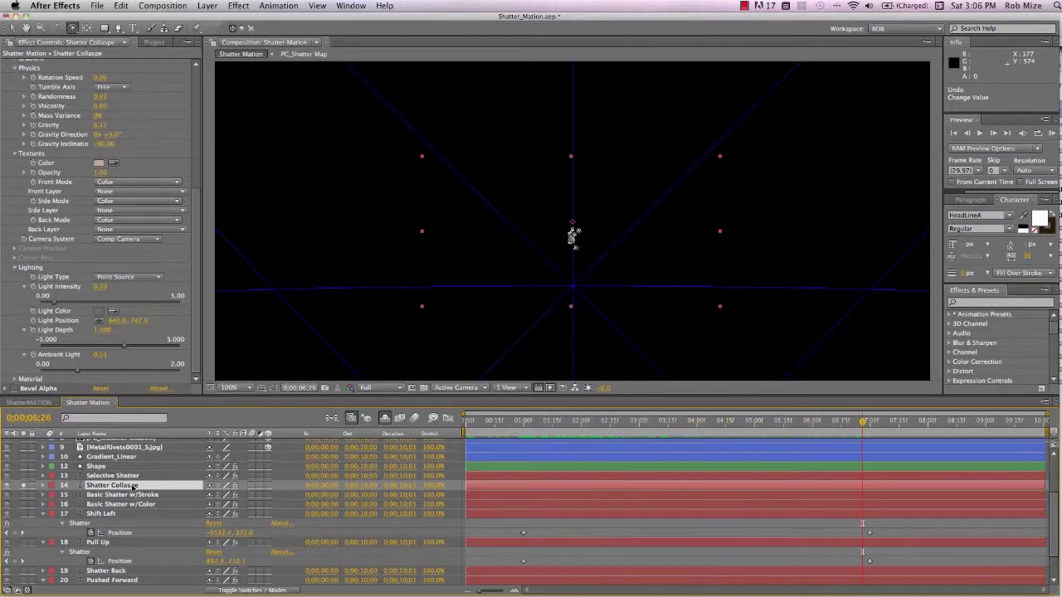
Step: Solo the Selective Shatter layer and scrub its animation from 0;00;00;01 to 0;00;01;04
{"action": "left_click", "coordinate": [24, 476], "text": "alt"}
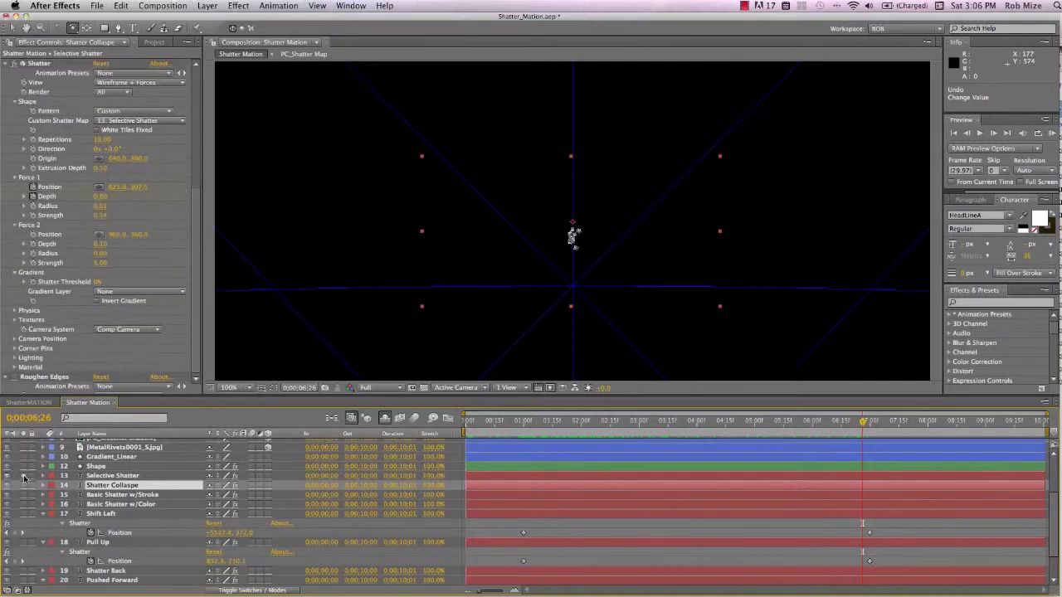
{"action": "left_click", "coordinate": [468, 423]}
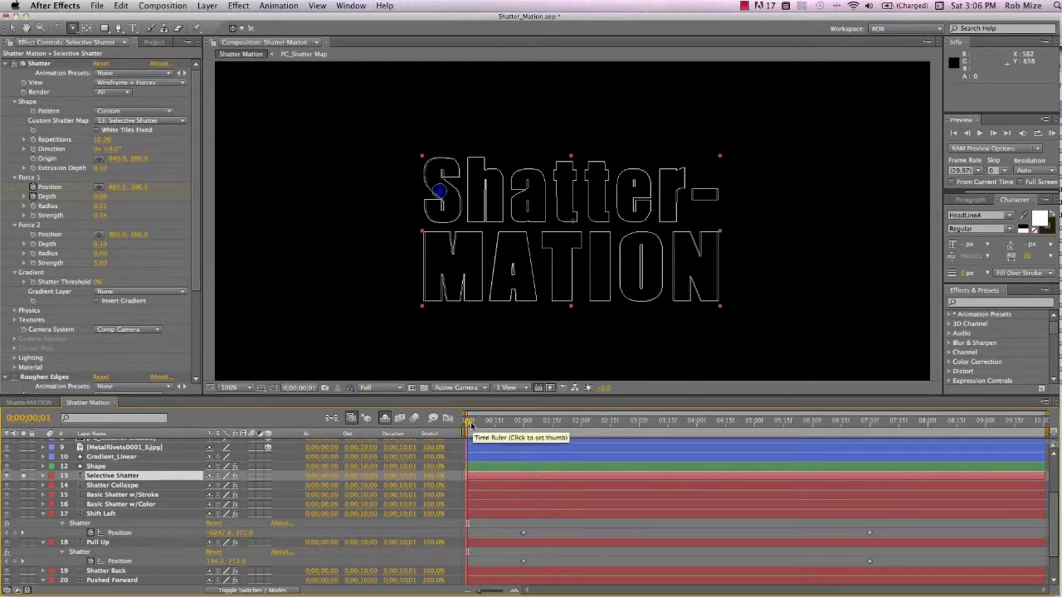
{"action": "left_click", "coordinate": [104, 479]}
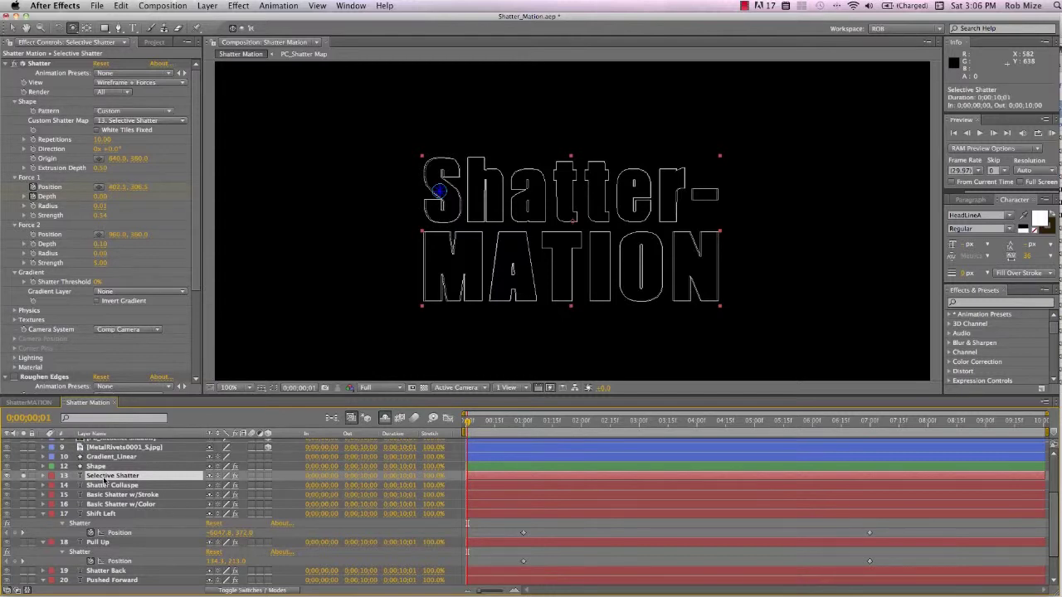
{"action": "left_click_drag", "start_coordinate": [468, 425], "coordinate": [531, 465]}
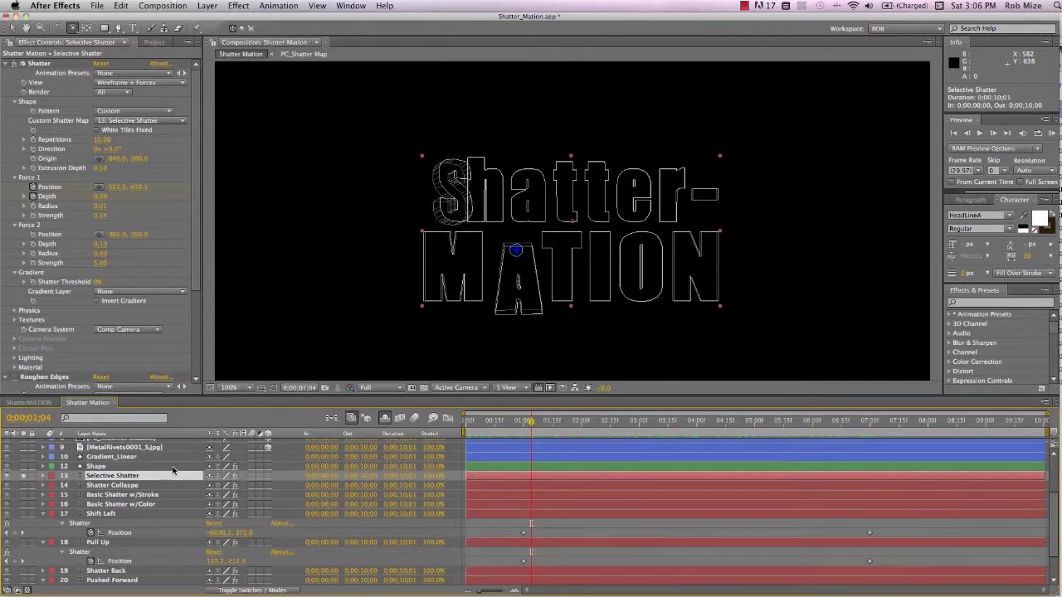
Step: Duplicate the Selective Shatter layer and delete the copy's Shatter keyframes, keeping only the first Position and first two Depth keyframes
{"action": "key", "text": "super+d"}
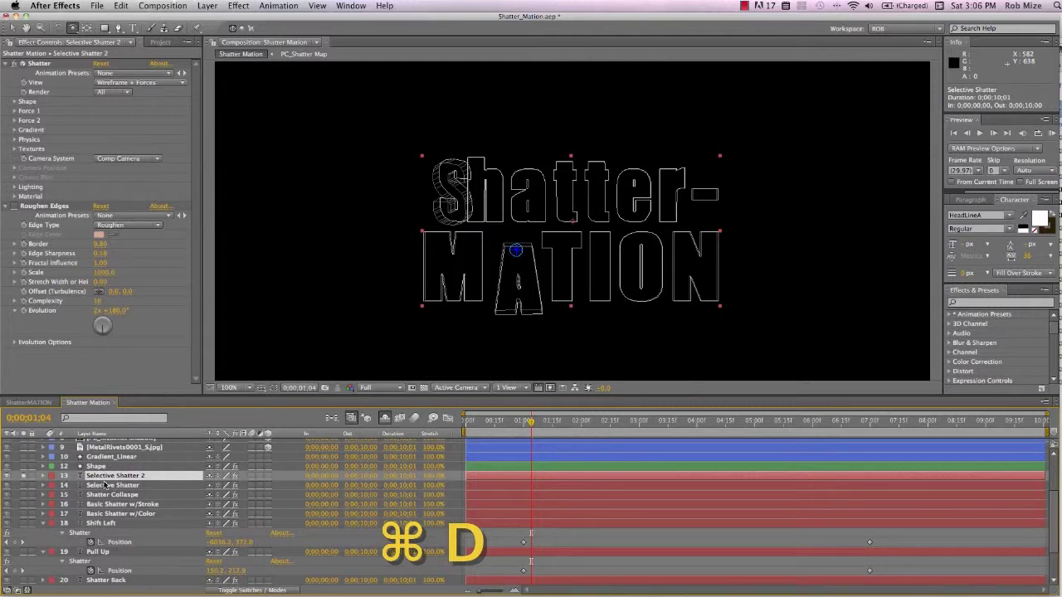
{"action": "key", "text": "u"}
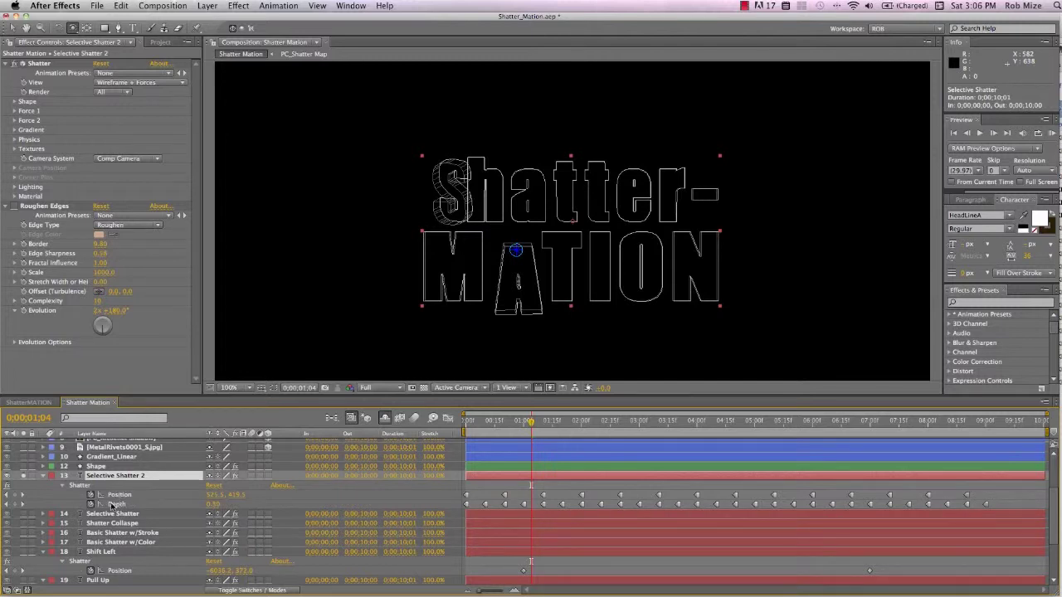
{"action": "left_click_drag", "start_coordinate": [500, 489], "coordinate": [1002, 536]}
{"action": "key", "text": "Delete"}
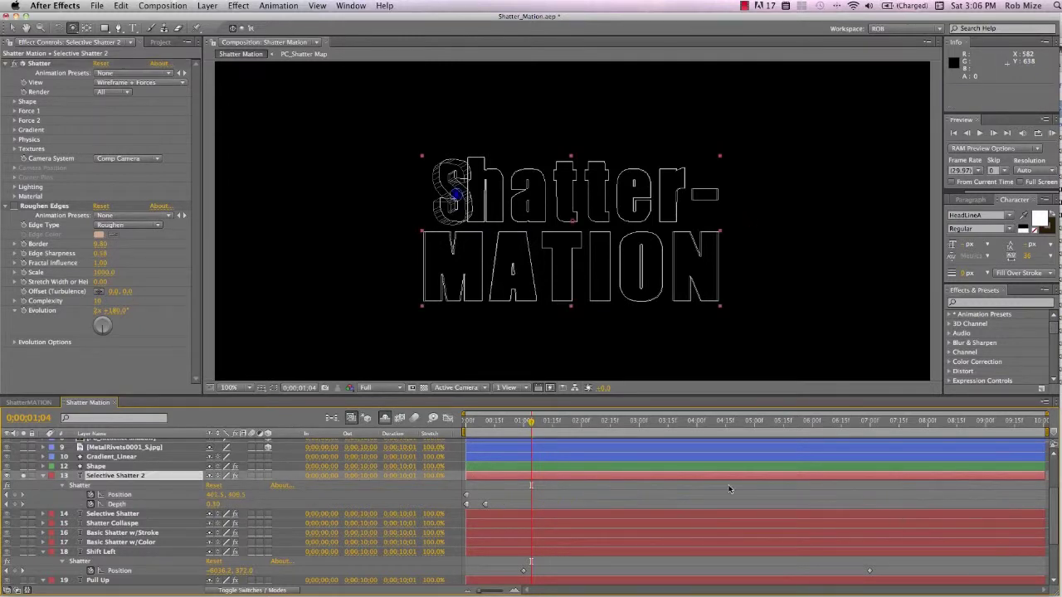
Step: Examine the Shatter force depth at its 0;00;00;00 and 0;00;00;10 keyframes from an orbited custom view, finishing in Active Camera at the start
{"action": "left_click", "coordinate": [469, 423]}
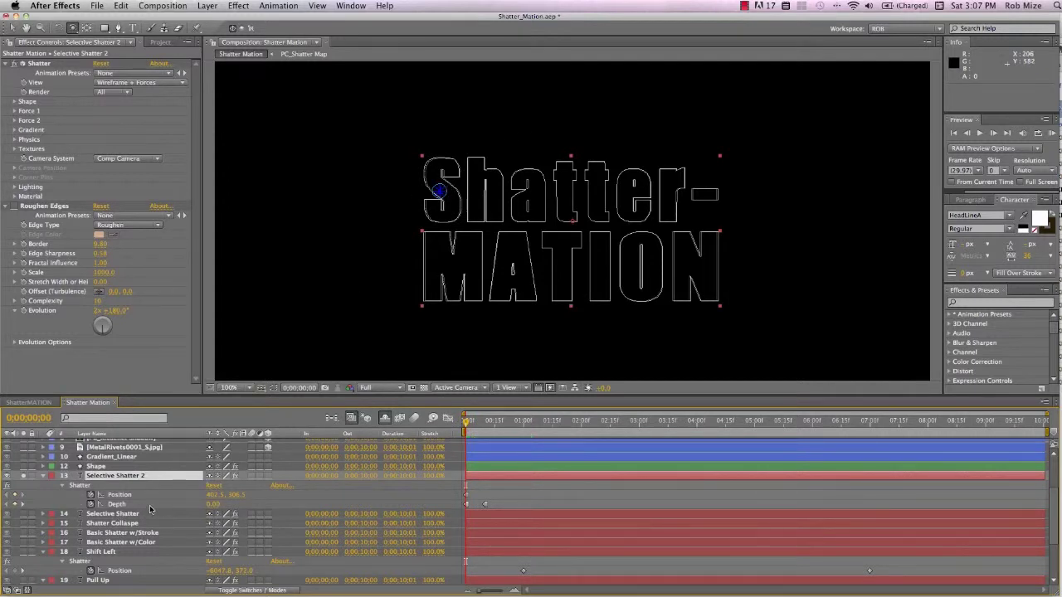
{"action": "left_click", "coordinate": [22, 505]}
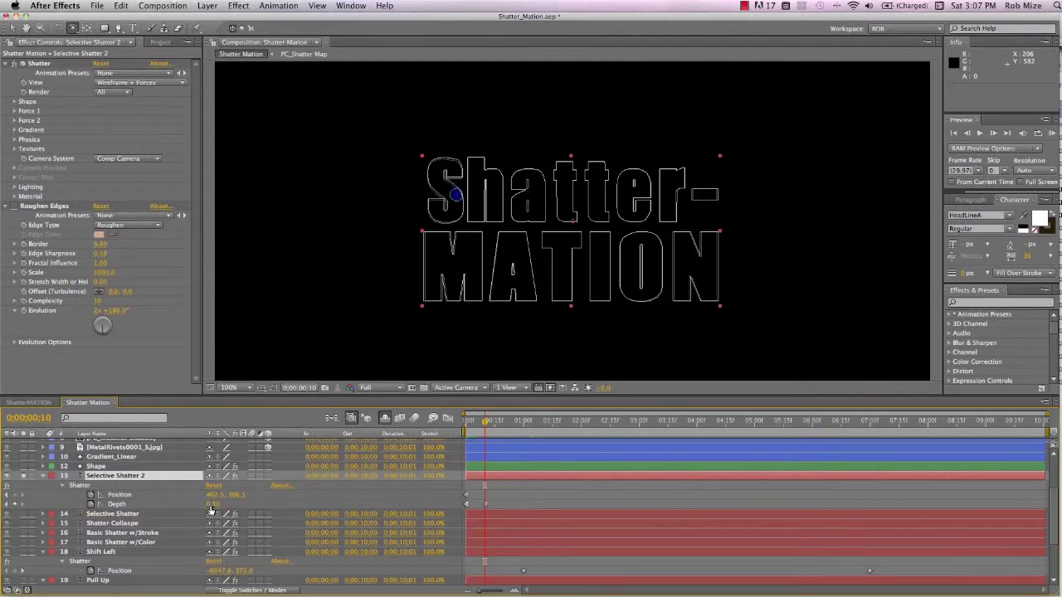
{"action": "key", "text": "F11"}
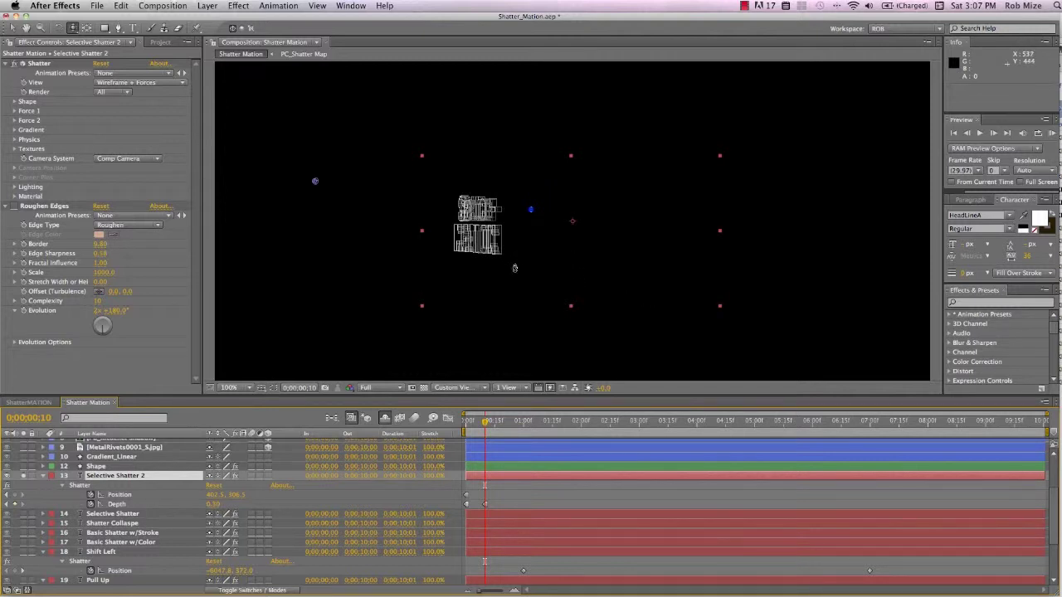
{"action": "left_click_drag", "start_coordinate": [524, 281], "coordinate": [531, 216]}
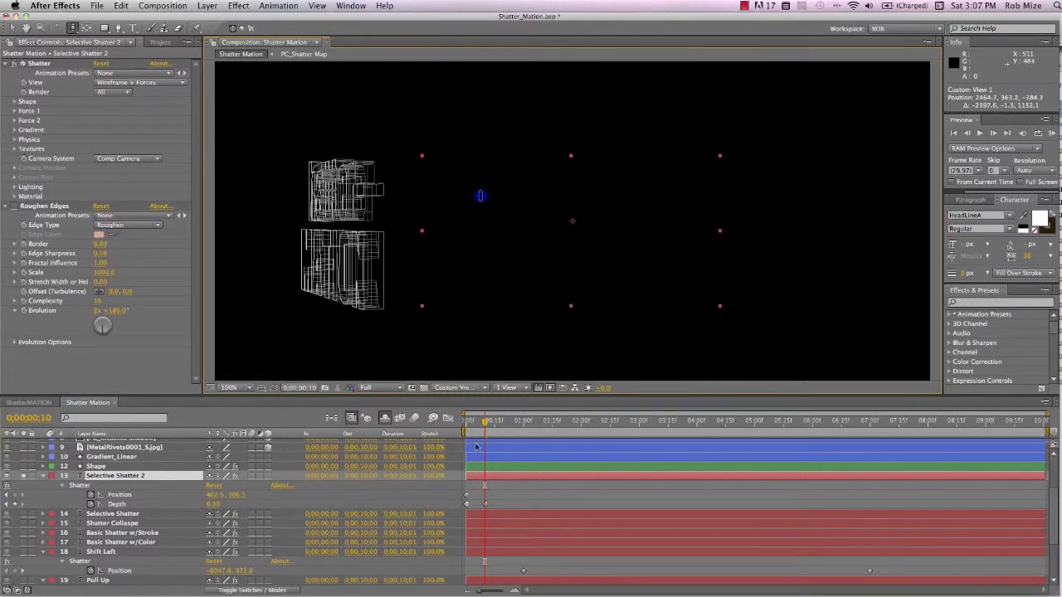
{"action": "left_click_drag", "start_coordinate": [486, 422], "coordinate": [459, 426]}
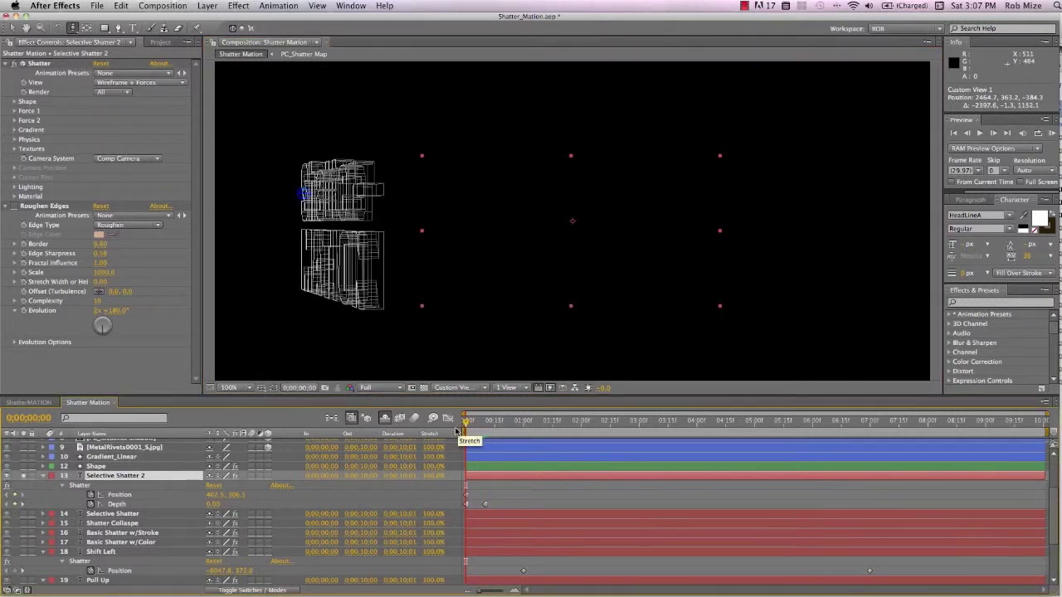
{"action": "key", "text": "F12"}
Step: Copy Selective Shatter 2's three Position and Depth keyframes, paste them at 0;00;00;20 and move the force to about 516.5, 463.5 on MATION's "A"
{"action": "left_click_drag", "start_coordinate": [508, 490], "coordinate": [457, 512]}
{"action": "key", "text": "super+c"}
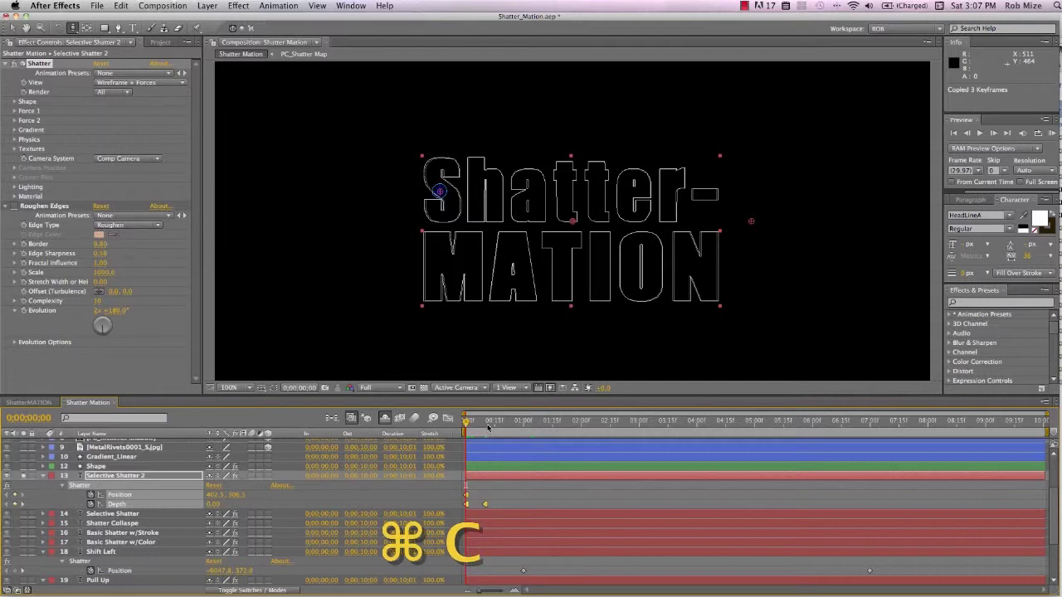
{"action": "left_click", "coordinate": [488, 424]}
{"action": "key", "text": "super+shift+Right"}
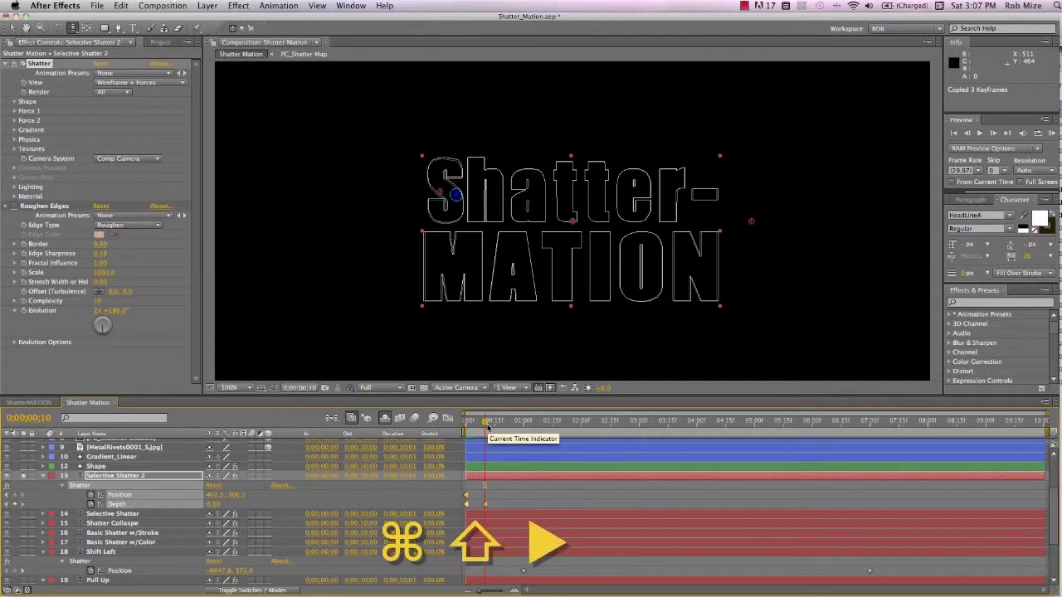
{"action": "key", "text": "super+shift+Right"}
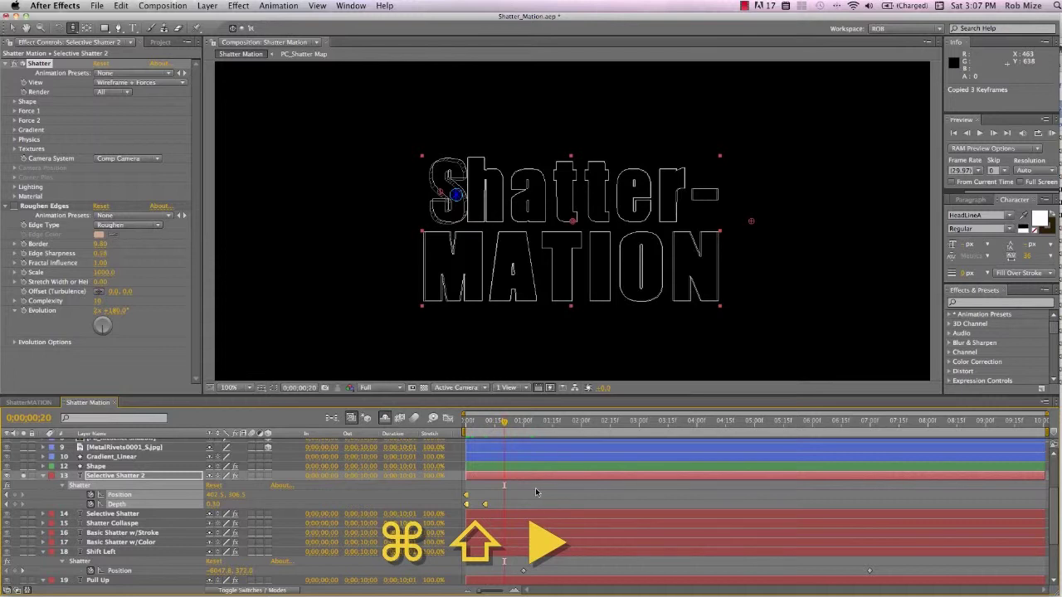
{"action": "key", "text": "super+v"}
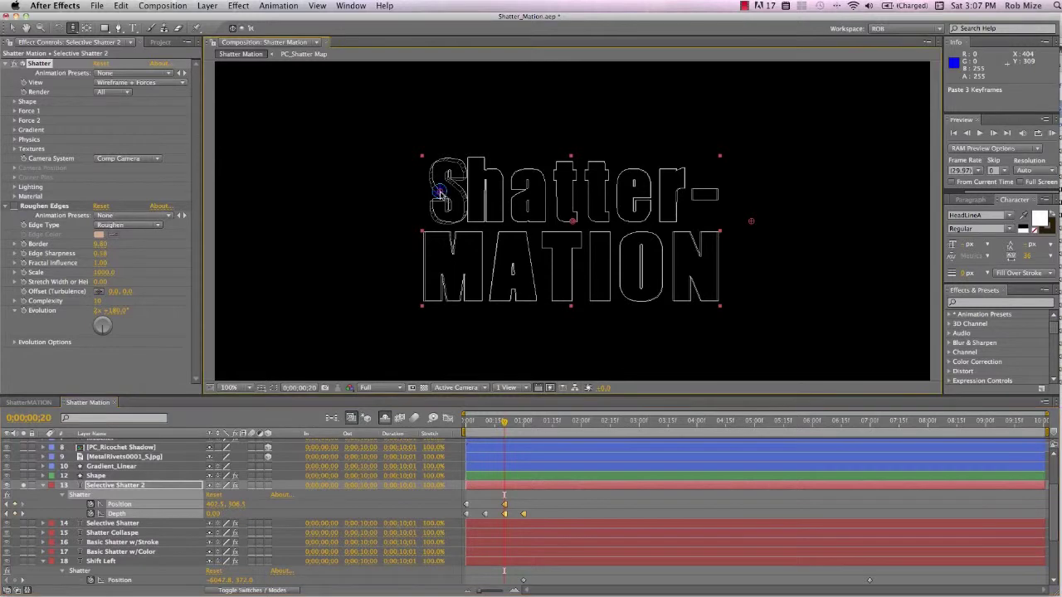
{"action": "left_click_drag", "start_coordinate": [440, 193], "coordinate": [504, 278]}
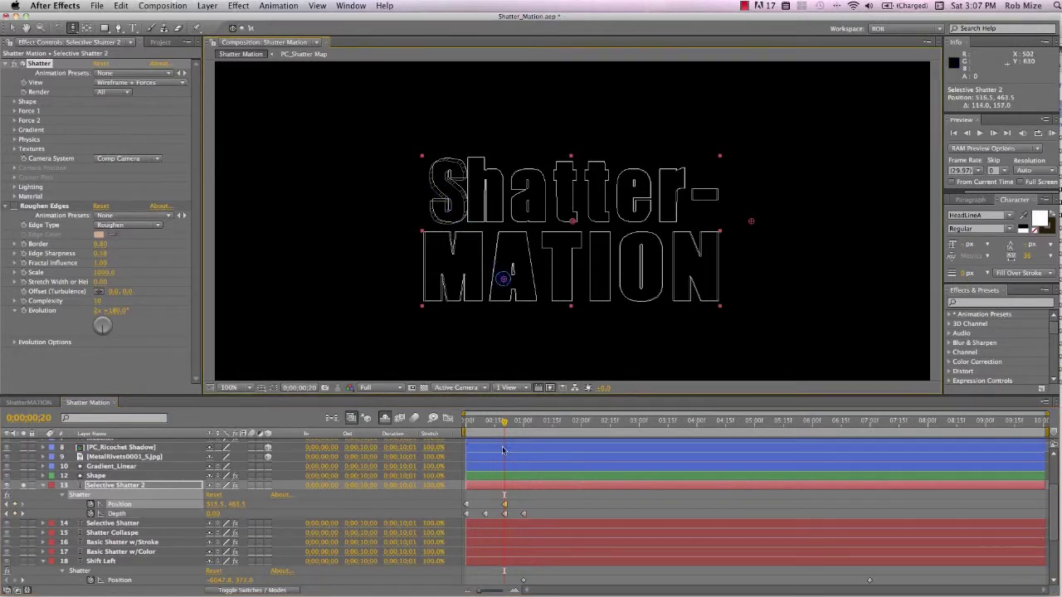
Step: Paste the copied keyframes at 0;00;01;10 and place the force at about 578.5, 334.0 on the "a" of "Shatter"
{"action": "left_click_drag", "start_coordinate": [503, 425], "coordinate": [524, 425]}
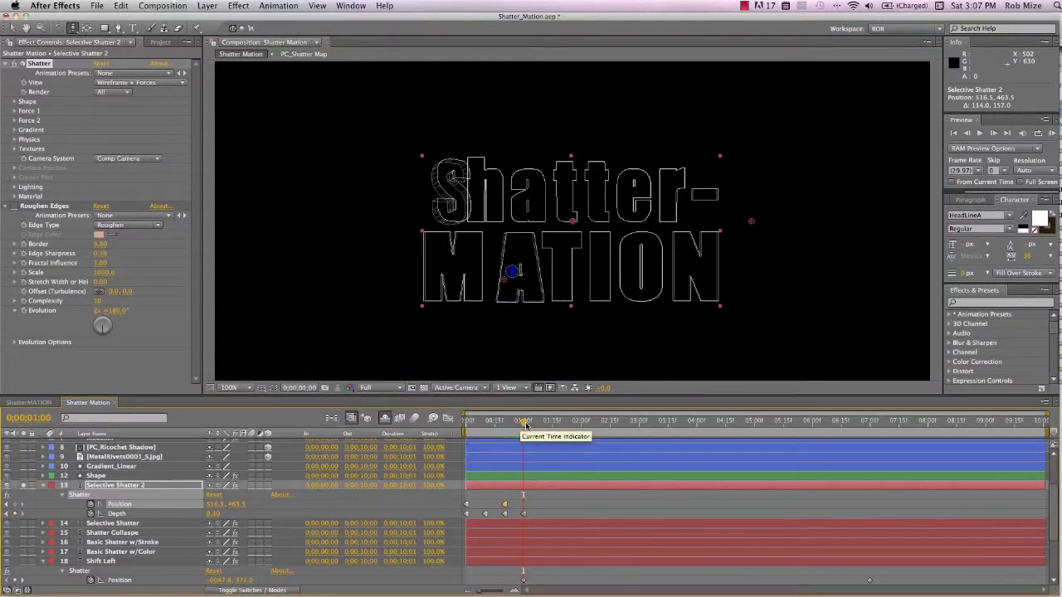
{"action": "key", "text": "shift+Page_Down"}
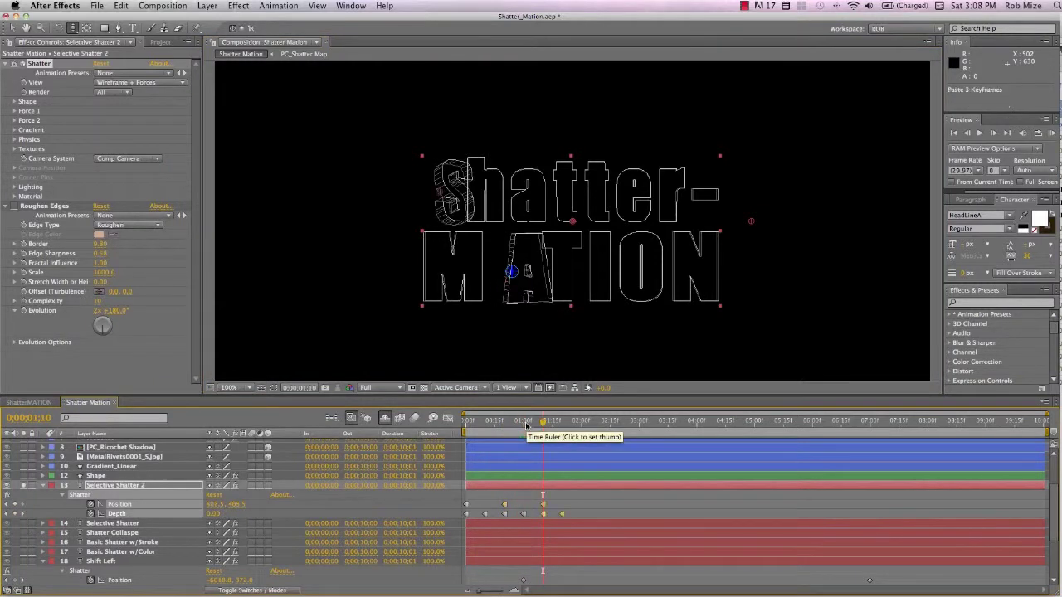
{"action": "key", "text": "super+v"}
{"action": "key", "text": "period"}
{"action": "left_click_drag", "start_coordinate": [307, 164], "coordinate": [517, 205]}
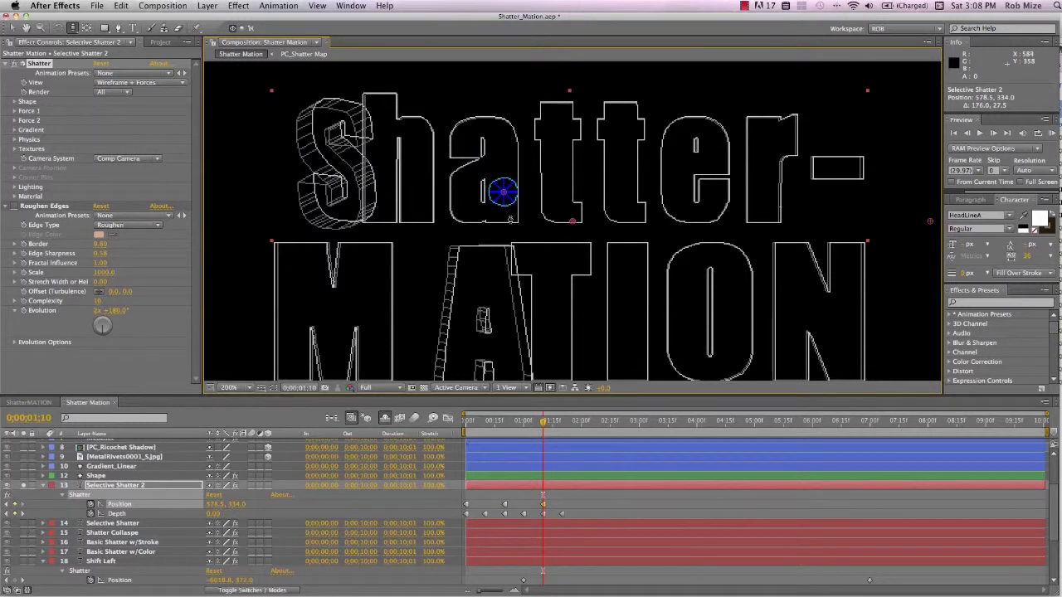
Step: Paste the copied keyframes at 0;00;02;00 and place the force at about 682.5, 445.0 on the "I" of "MATION"
{"action": "key", "text": "space"}
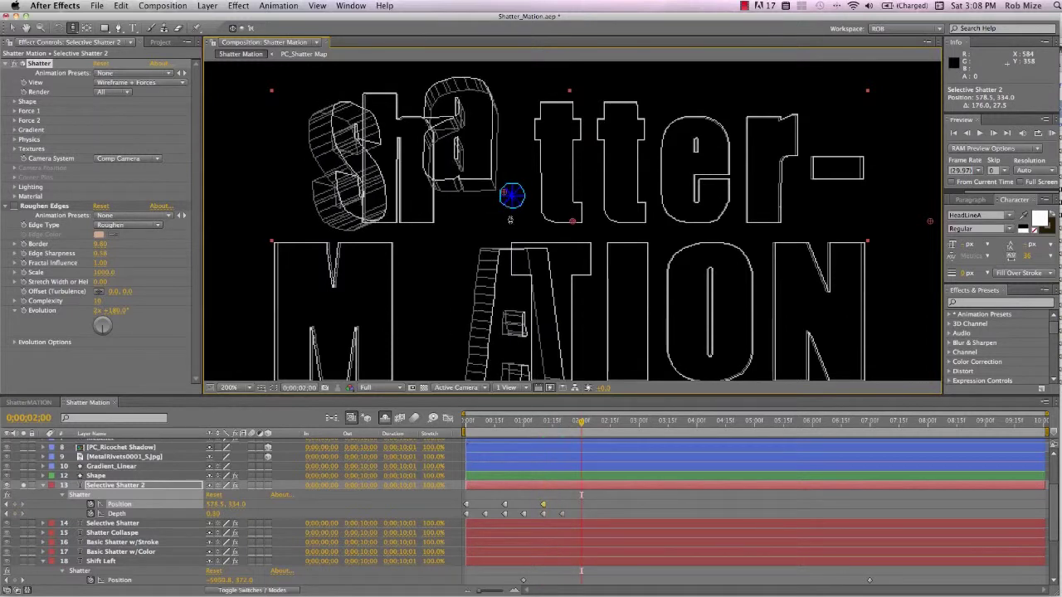
{"action": "key", "text": "super+v"}
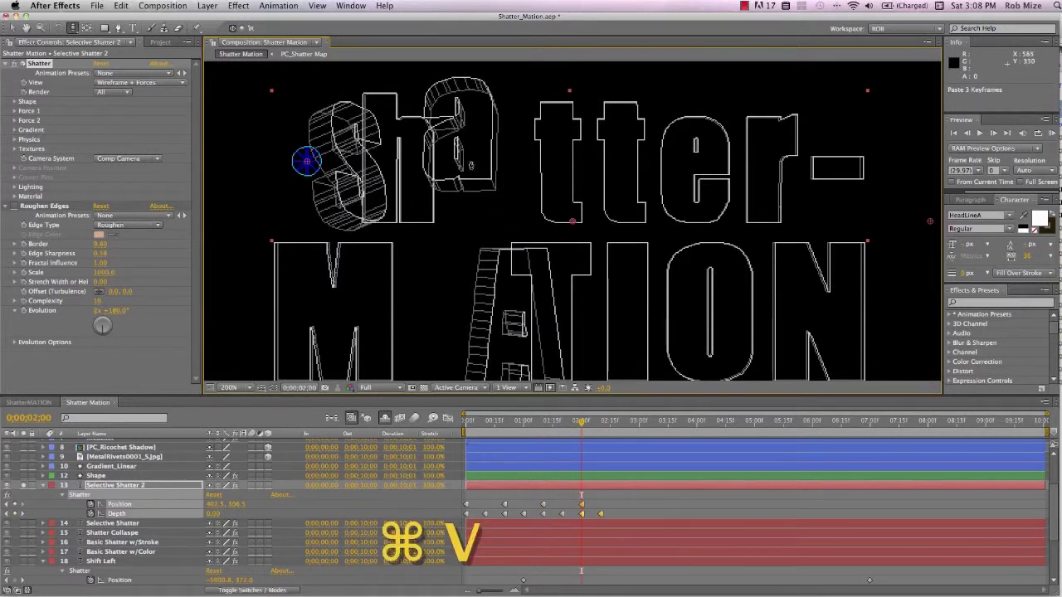
{"action": "left_click_drag", "start_coordinate": [306, 161], "coordinate": [622, 317]}
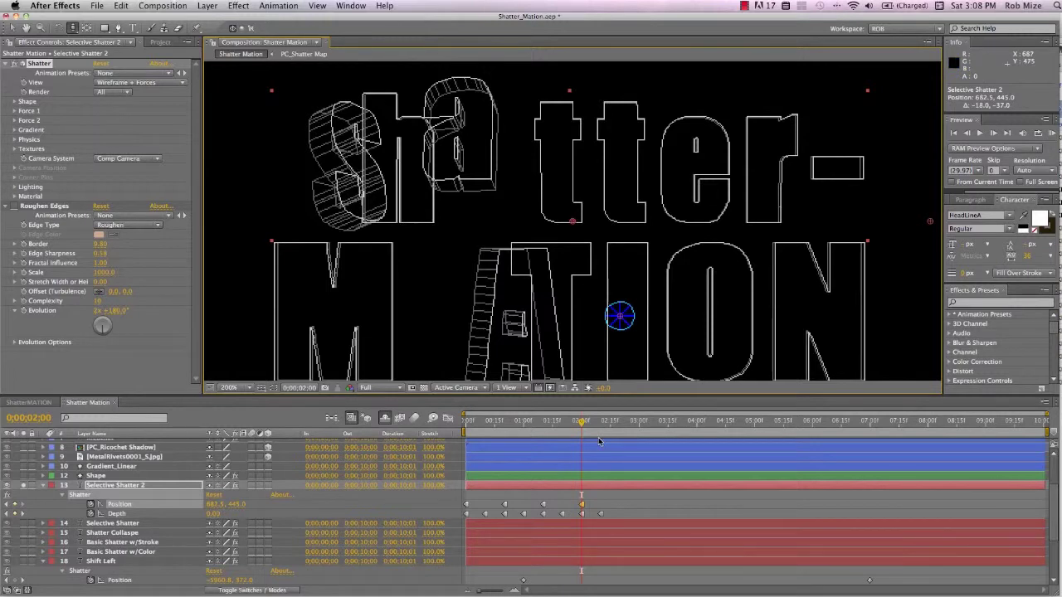
Step: Paste the copied keyframes at 0;00;02;20 and place the force at about 686.5, 311.5 on the second "t" of "Shatter"
{"action": "key", "text": "shift+Page_Down"}
{"action": "key", "text": "shift+Page_Down"}
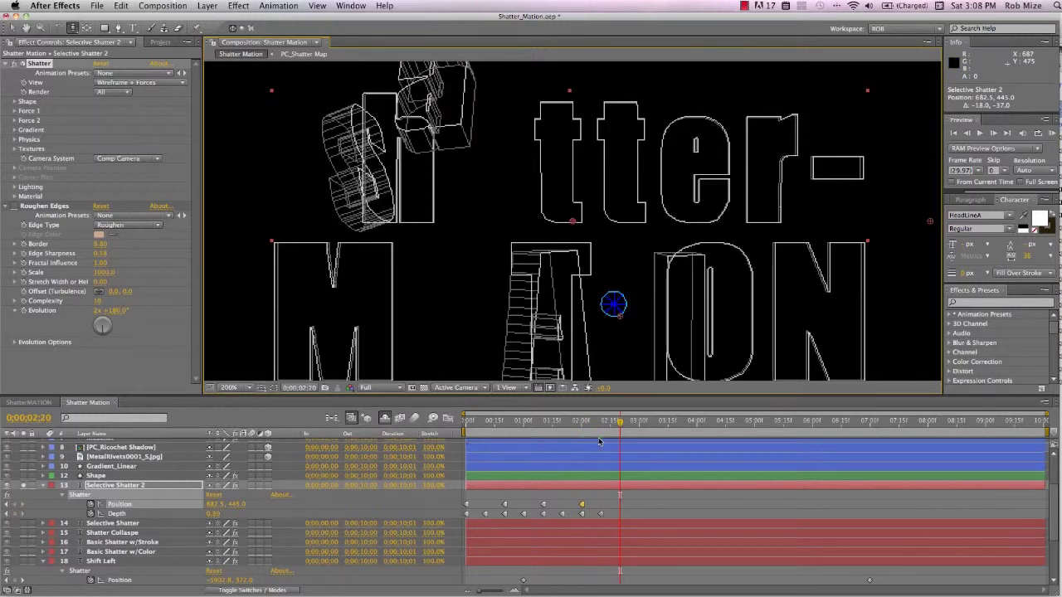
{"action": "key", "text": "super+v"}
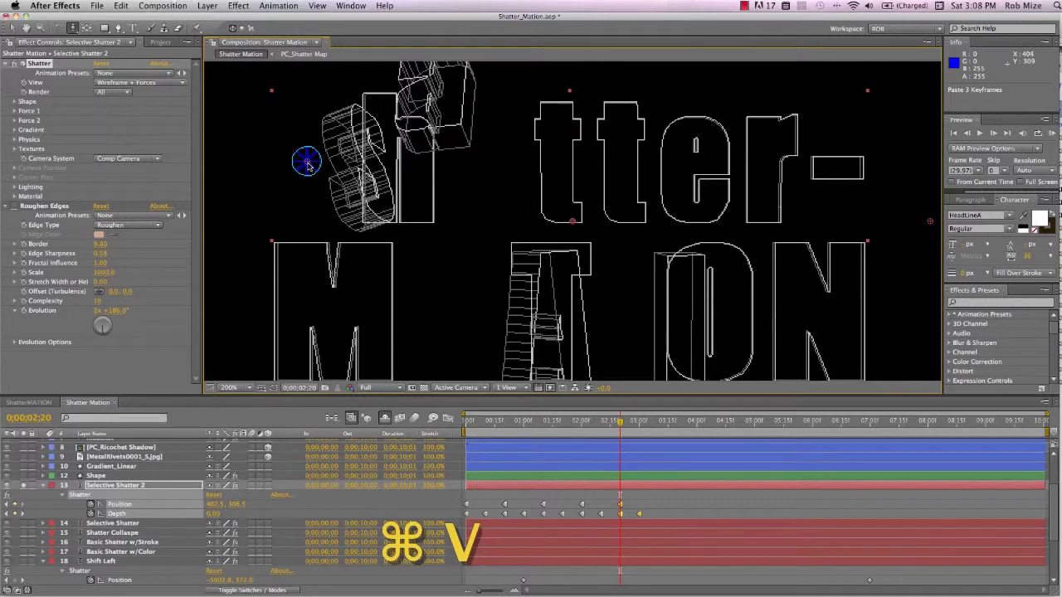
{"action": "left_click_drag", "start_coordinate": [307, 164], "coordinate": [627, 170]}
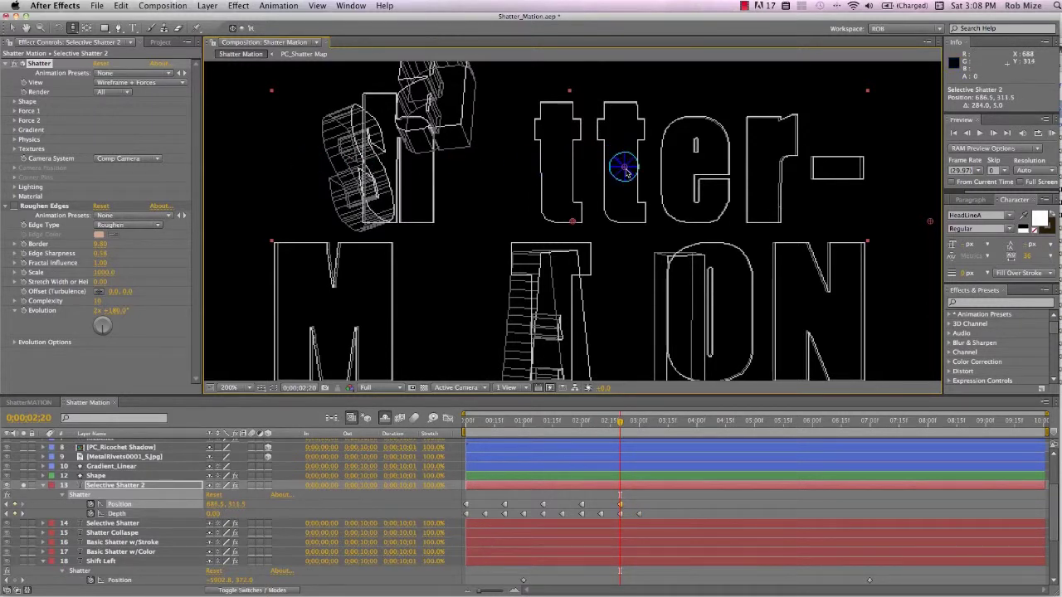
Step: Paste the copied keyframes at 0;00;03;10, select the Selective Shatter 2 layer and fit the whole composition in the viewer
{"action": "key", "text": "shift+Page_Down"}
{"action": "key", "text": "shift+Page_Down"}
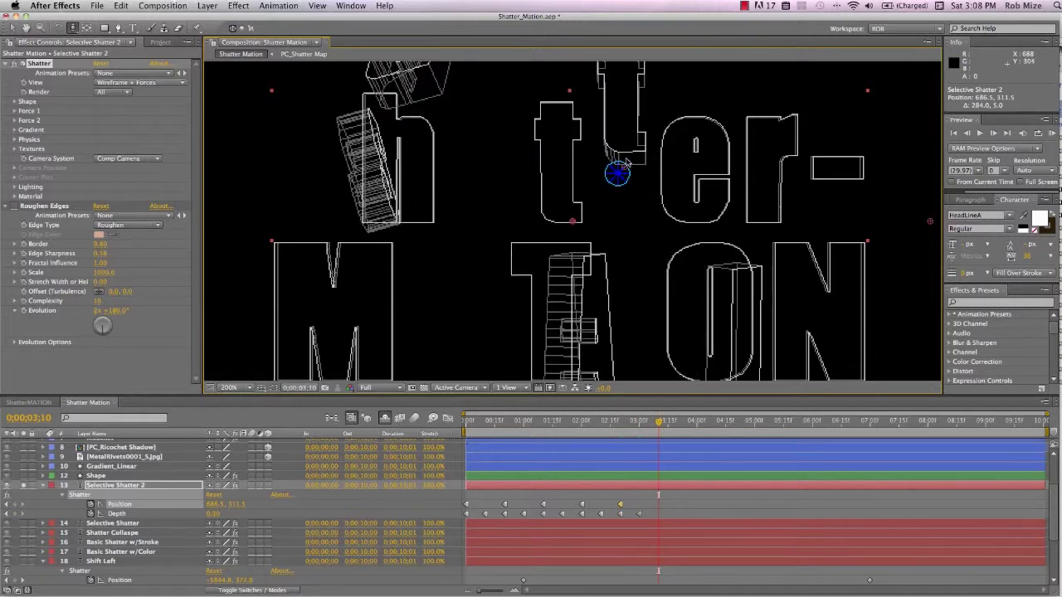
{"action": "key", "text": "cmd+v"}
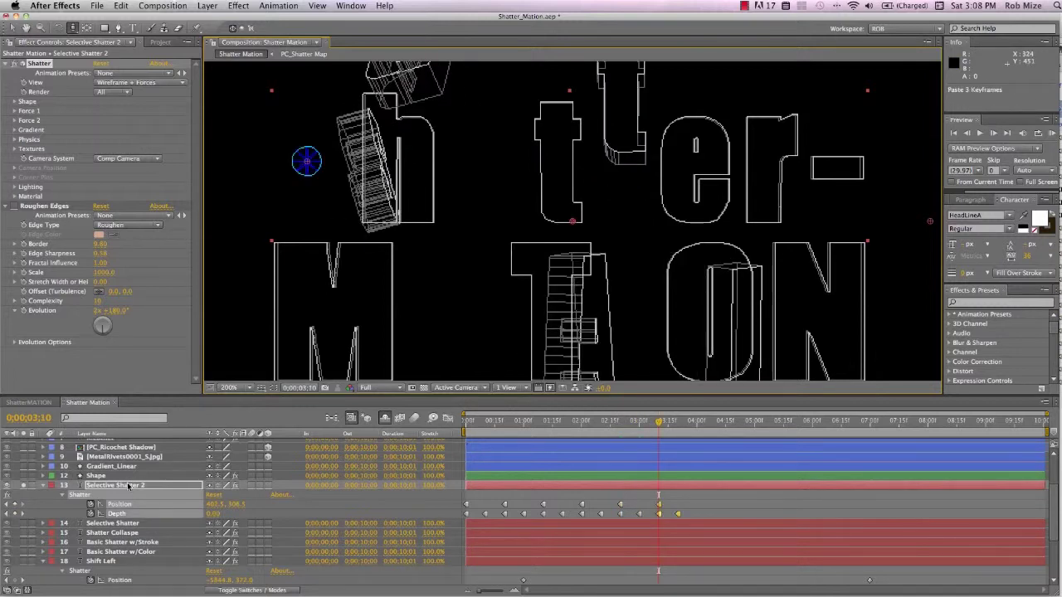
{"action": "left_click", "coordinate": [128, 487]}
{"action": "key", "text": "shift+slash"}
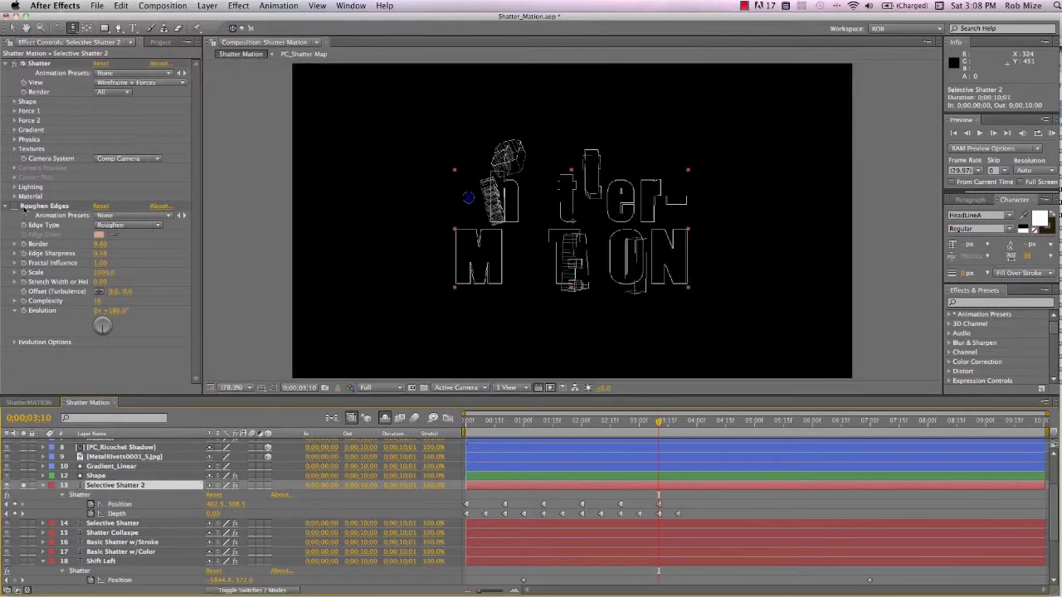
Step: Set Selective Shatter 2's Rotation Speed to 0.00, Gravity to 1.90 and Gravity Direction to 351°, and scrub the animation back to the start
{"action": "left_click", "coordinate": [14, 139]}
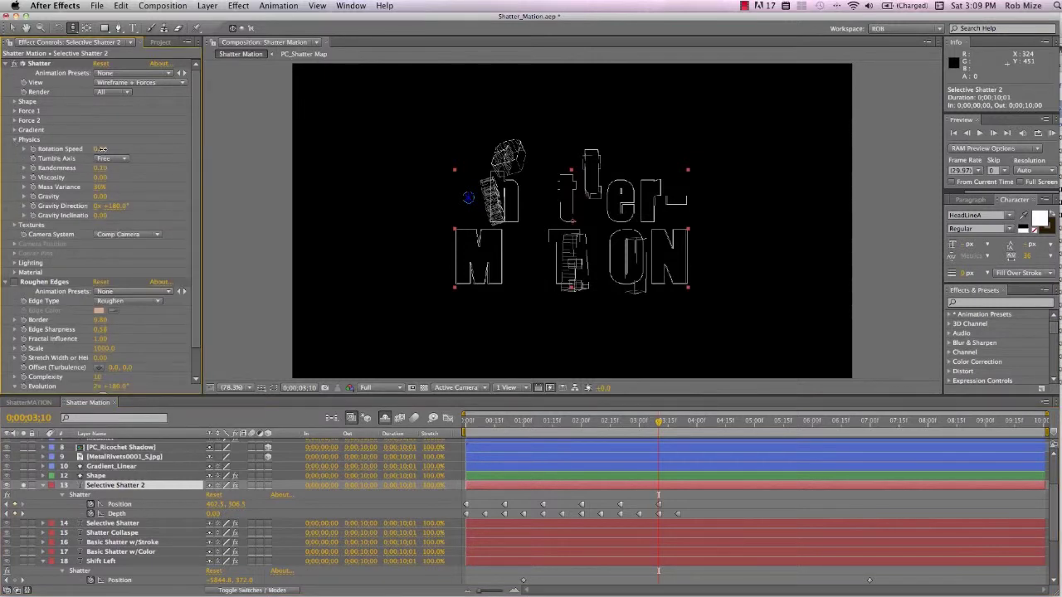
{"action": "left_click_drag", "start_coordinate": [103, 150], "coordinate": [64, 149]}
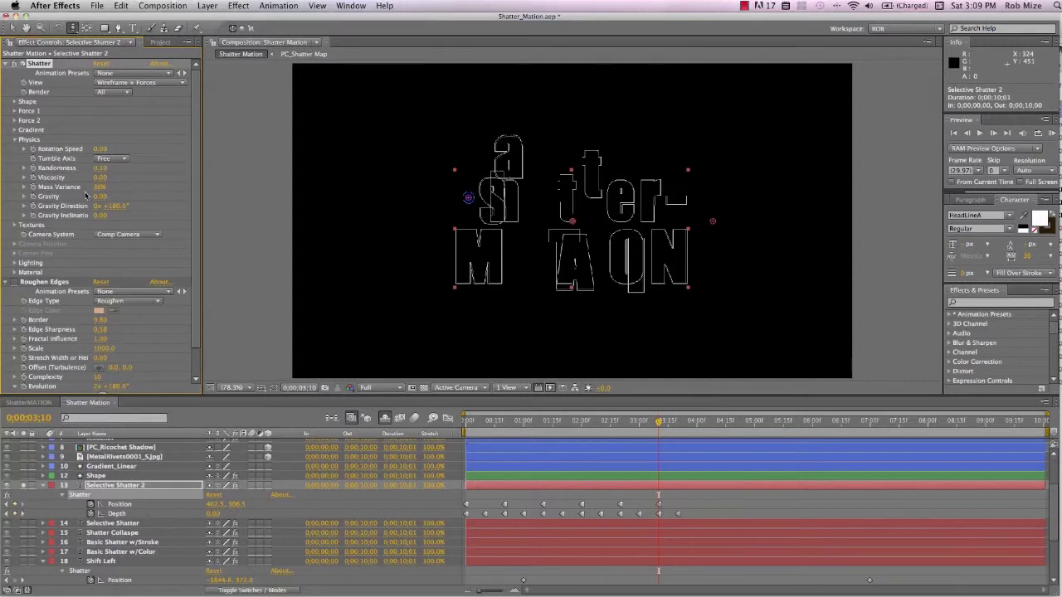
{"action": "left_click_drag", "start_coordinate": [97, 197], "coordinate": [114, 201]}
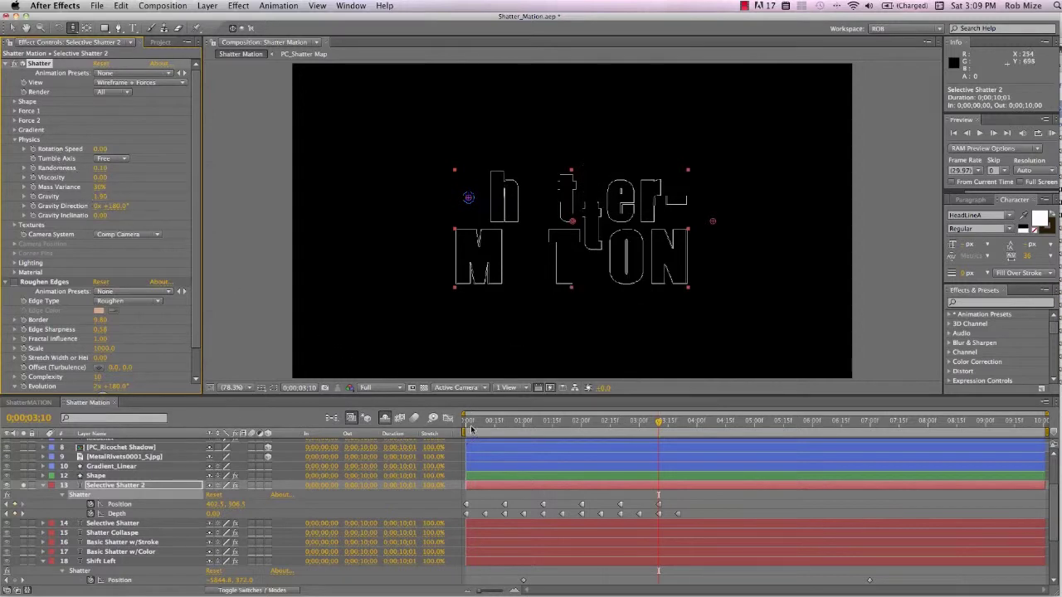
{"action": "left_click_drag", "start_coordinate": [470, 428], "coordinate": [588, 426]}
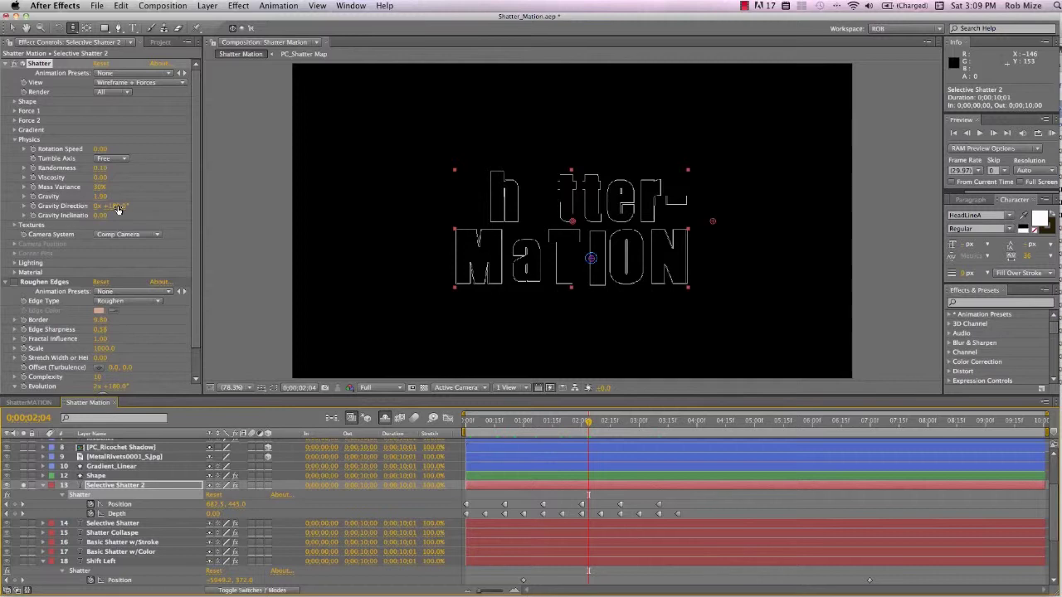
{"action": "left_click_drag", "start_coordinate": [118, 206], "coordinate": [229, 208]}
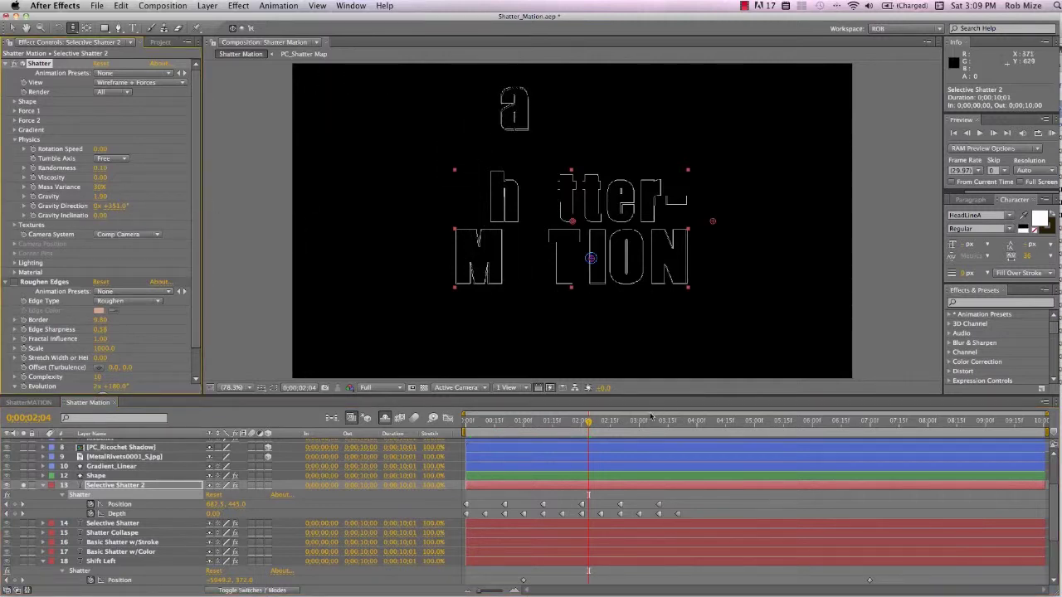
{"action": "left_click_drag", "start_coordinate": [578, 424], "coordinate": [462, 427]}
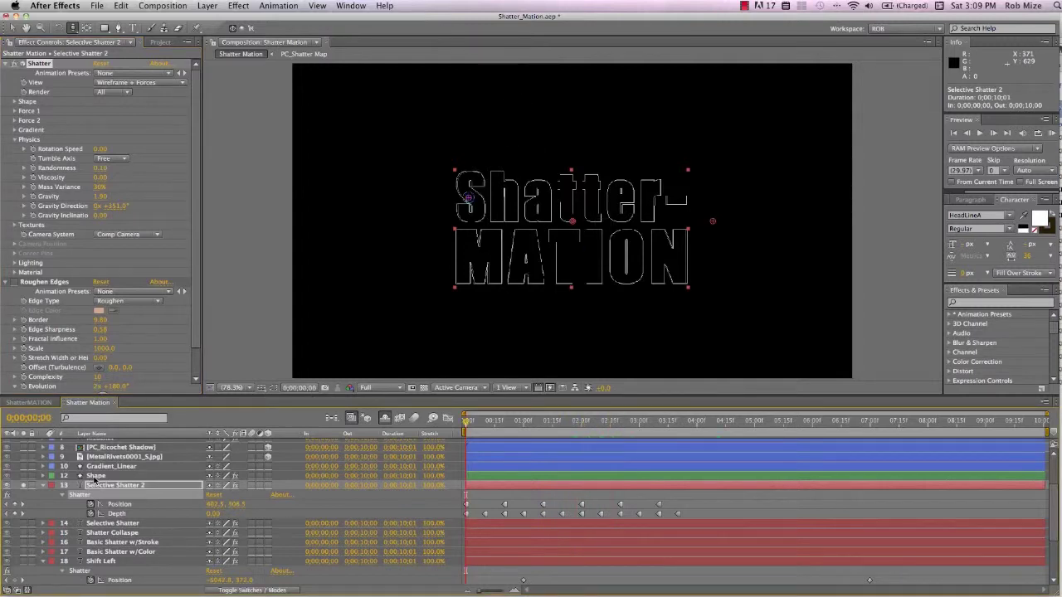
Step: Solo the Shape layer, reveal its Shatter Radius keyframes and scrub the shapes separating, ending at 0;00;02;13
{"action": "left_click", "coordinate": [90, 477]}
{"action": "left_click", "coordinate": [22, 479]}
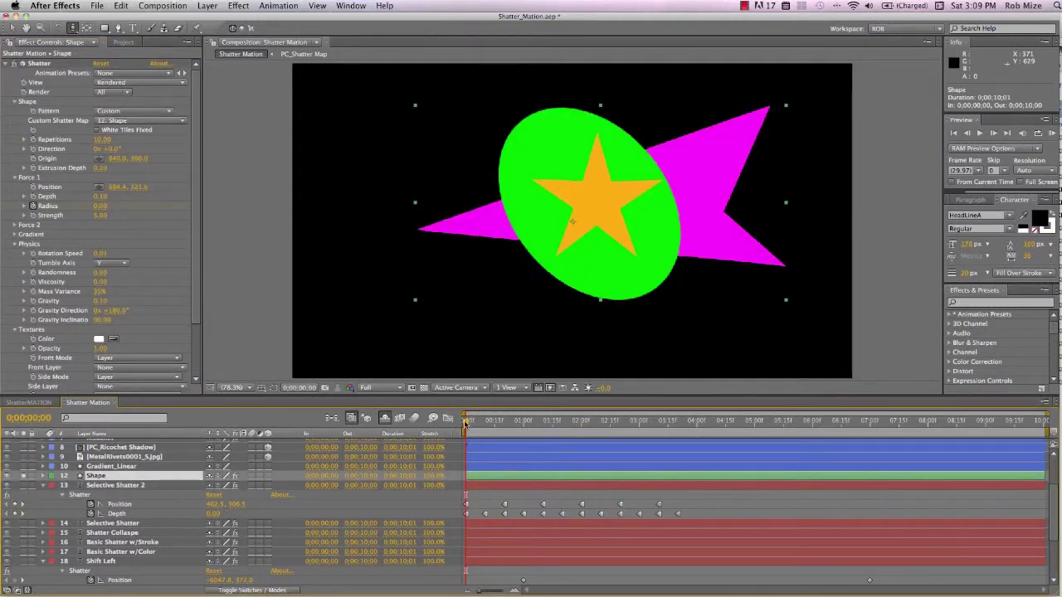
{"action": "left_click_drag", "start_coordinate": [465, 425], "coordinate": [572, 424]}
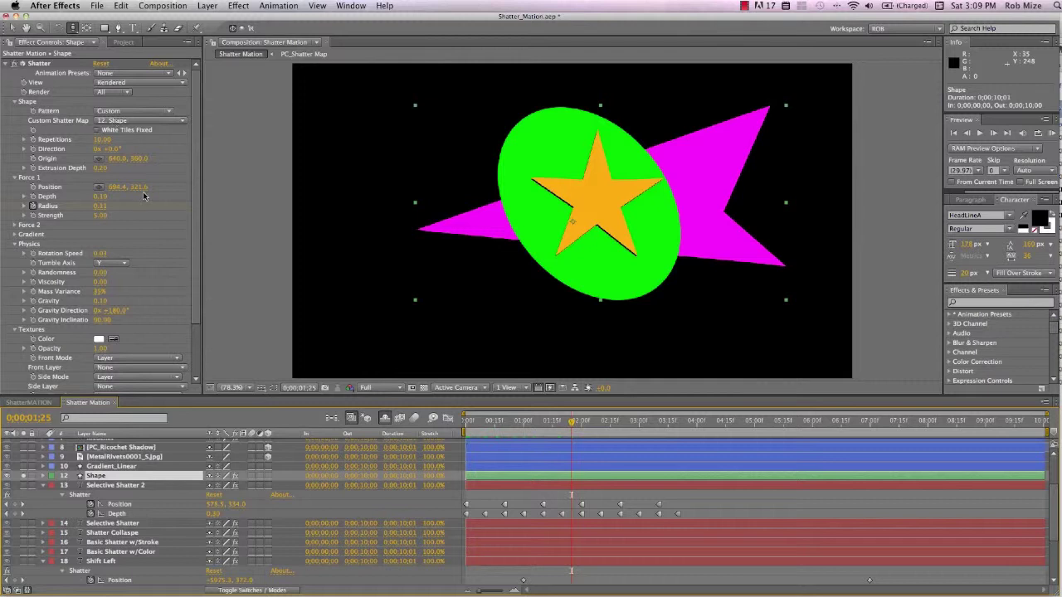
{"action": "key", "text": "u"}
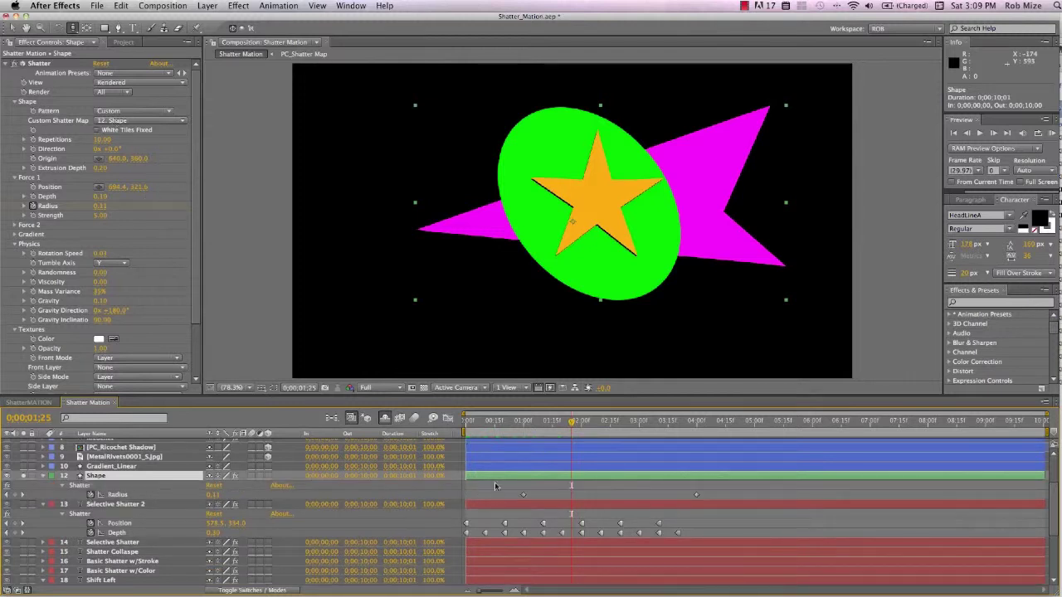
{"action": "left_click", "coordinate": [526, 422]}
{"action": "left_click_drag", "start_coordinate": [527, 423], "coordinate": [617, 445]}
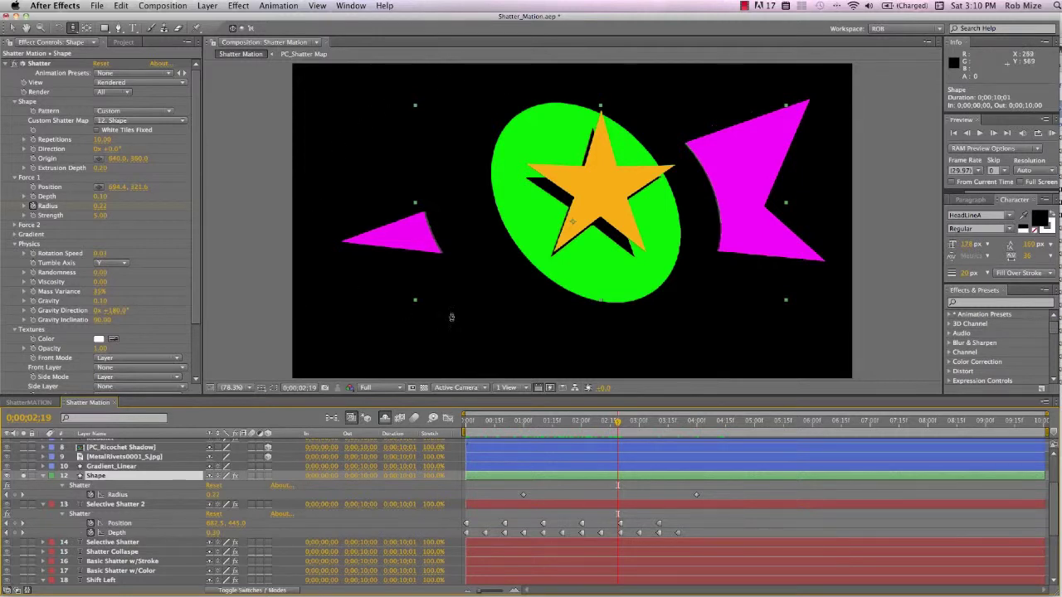
{"action": "mouse_move", "coordinate": [618, 426]}
{"action": "left_mouse_down"}
{"action": "mouse_move", "coordinate": [640, 425]}
{"action": "mouse_move", "coordinate": [607, 427]}
{"action": "left_mouse_up"}
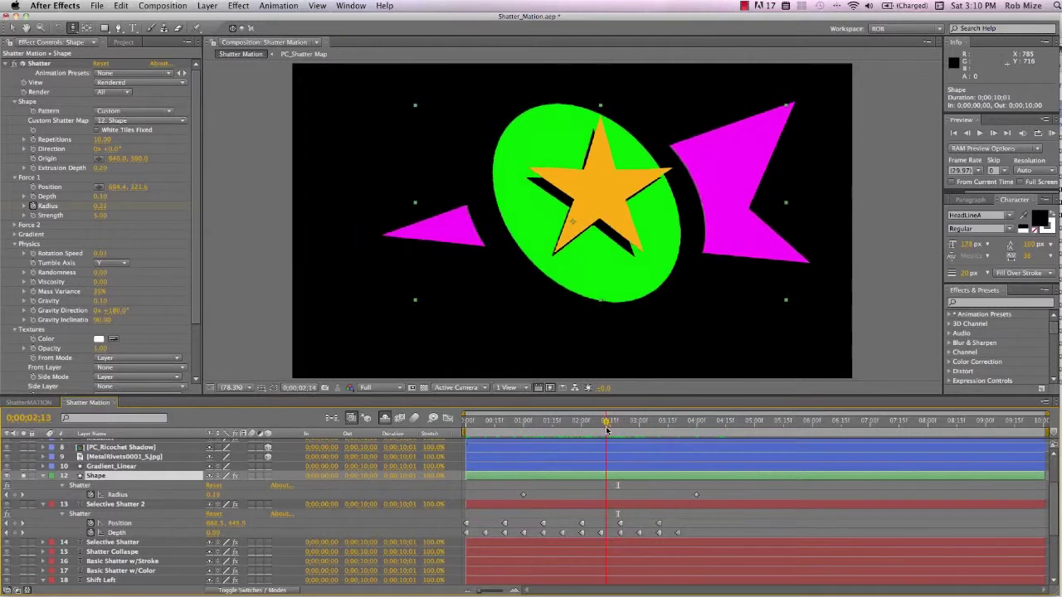
Step: Solo the Ricochet, PC_Ricochet Shadow and MetalRivets0001_S.jpg layers and scrub the ricochet animation to 0;00;09;04
{"action": "scroll", "coordinate": [98, 274], "scroll_direction": "down", "scroll_amount": 4}
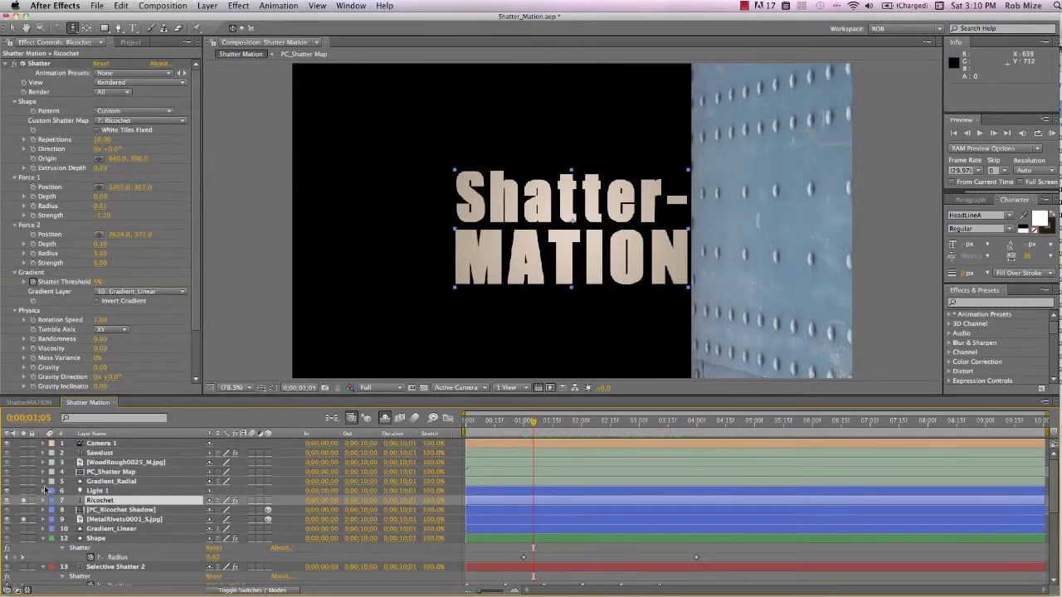
{"action": "left_click", "coordinate": [24, 512]}
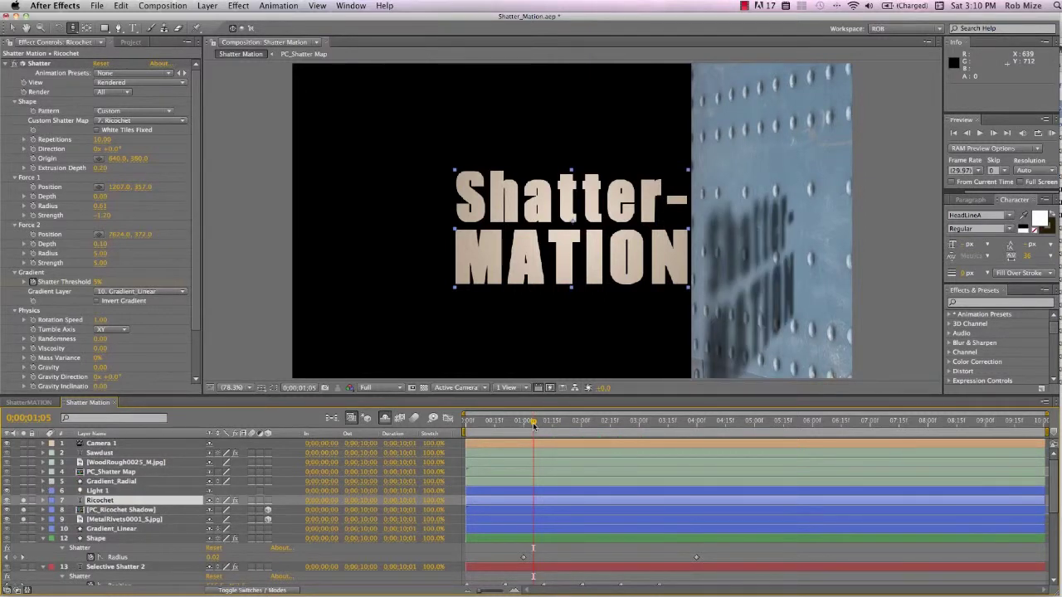
{"action": "left_click_drag", "start_coordinate": [534, 426], "coordinate": [993, 482]}
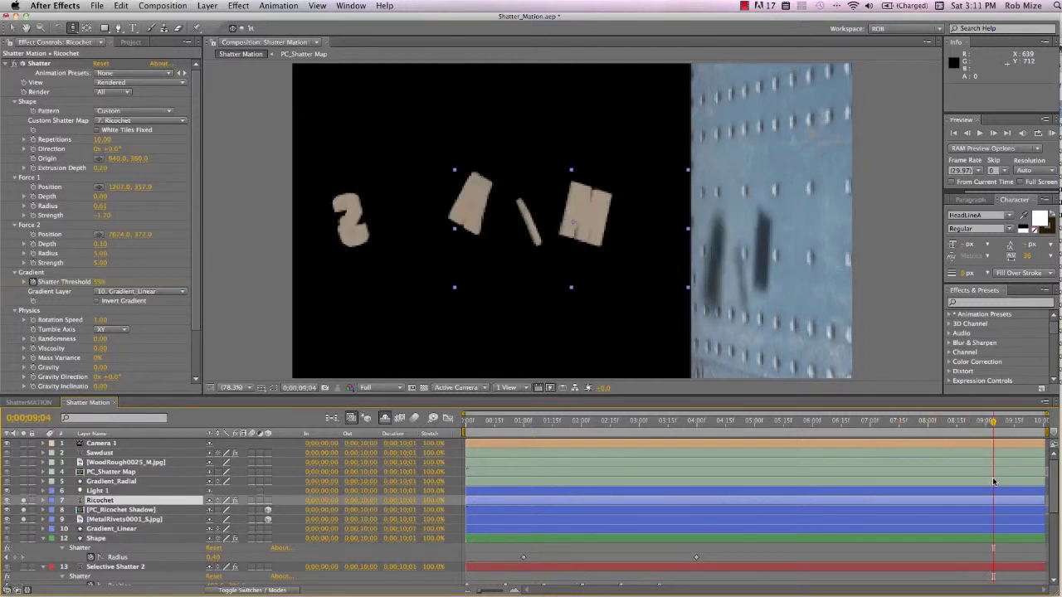
Step: Set the Ricochet layer's Shatter View to Wireframe + Forces and unsolo the MetalRivets0001_S.jpg layer
{"action": "left_click", "coordinate": [179, 82]}
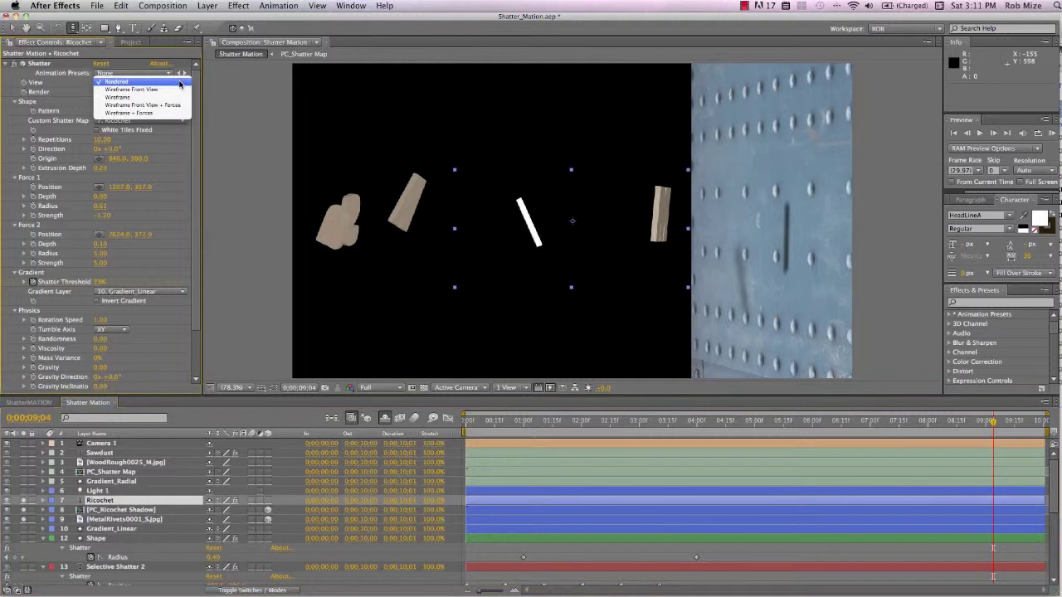
{"action": "left_click", "coordinate": [144, 114]}
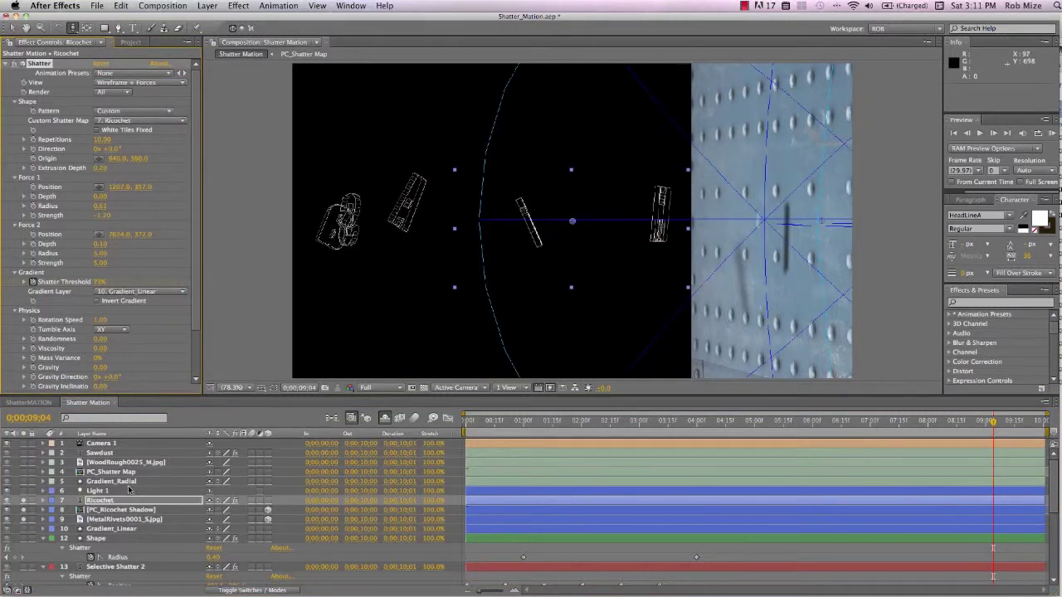
{"action": "left_click", "coordinate": [23, 521]}
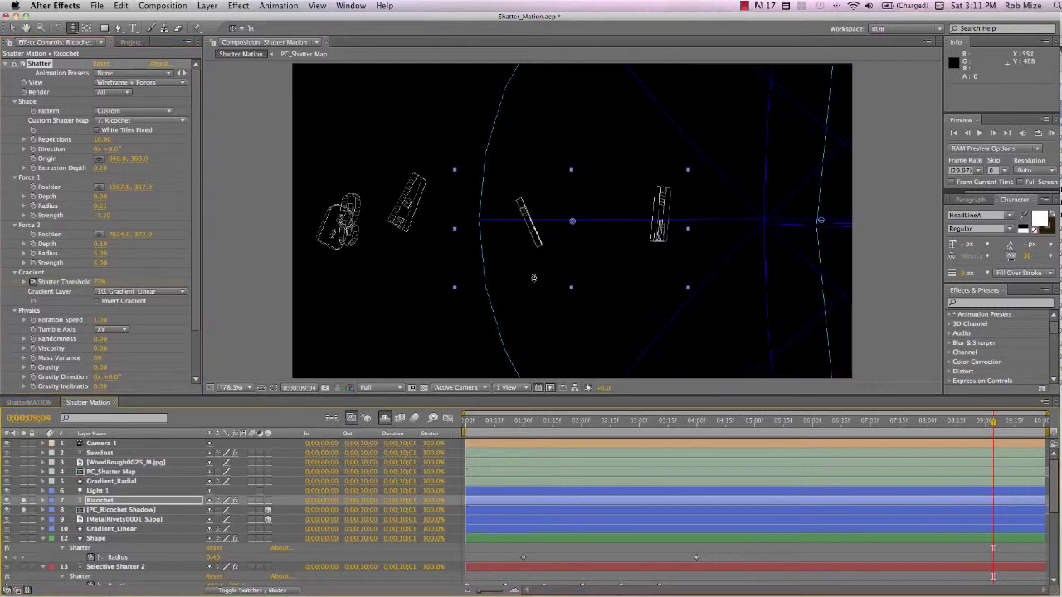
Step: Pull Camera 1 back to about Z -8334.8 to show the Shatter forces and scrub the wireframe letters to 0;00;07;07
{"action": "left_click", "coordinate": [531, 439]}
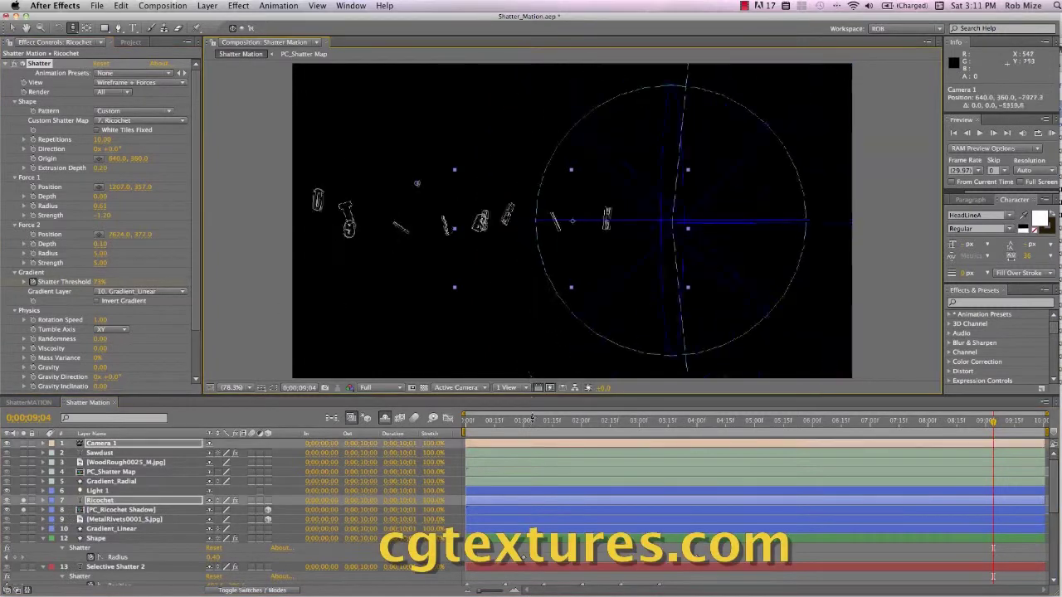
{"action": "left_click_drag", "start_coordinate": [532, 435], "coordinate": [536, 546]}
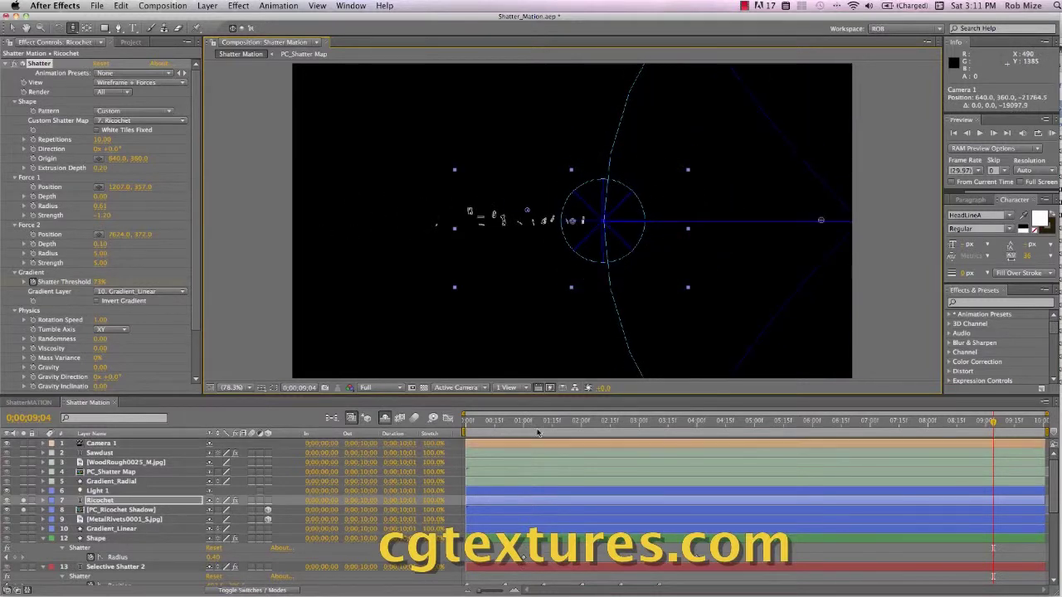
{"action": "left_click_drag", "start_coordinate": [571, 283], "coordinate": [541, 523]}
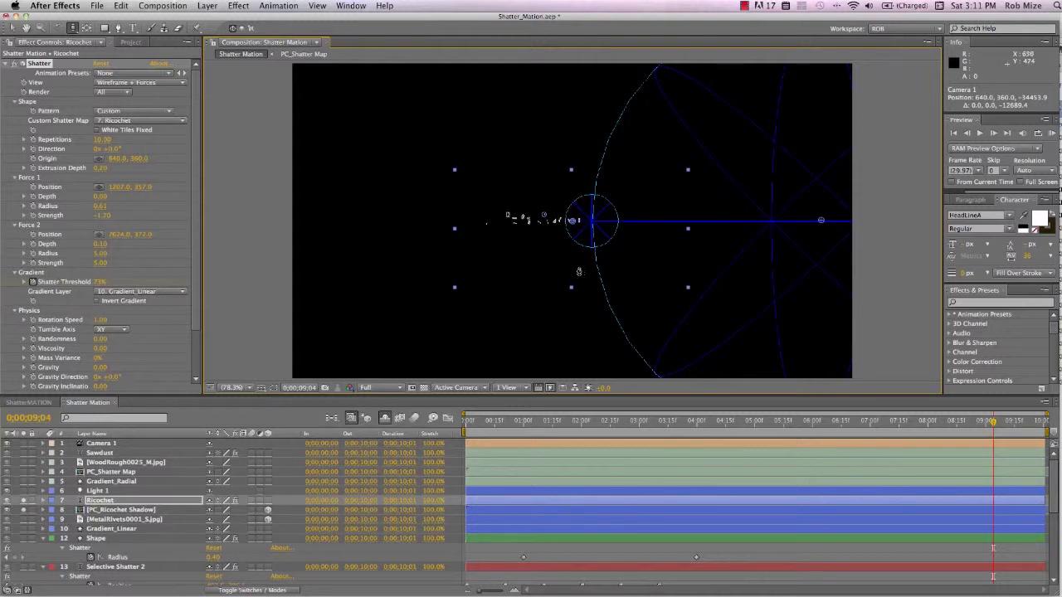
{"action": "left_click_drag", "start_coordinate": [578, 271], "coordinate": [619, 116]}
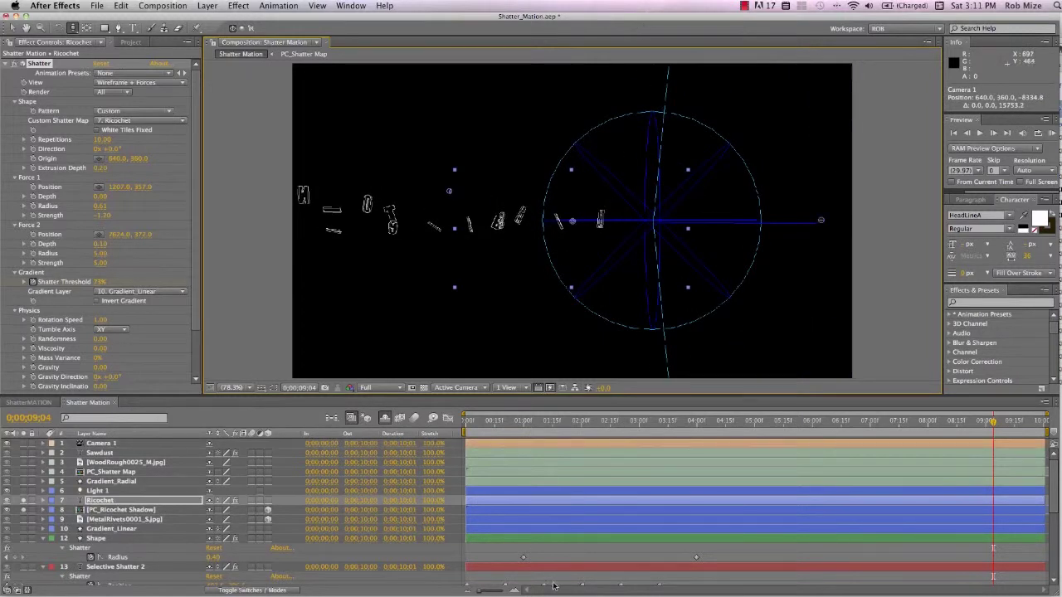
{"action": "left_click_drag", "start_coordinate": [640, 422], "coordinate": [884, 450]}
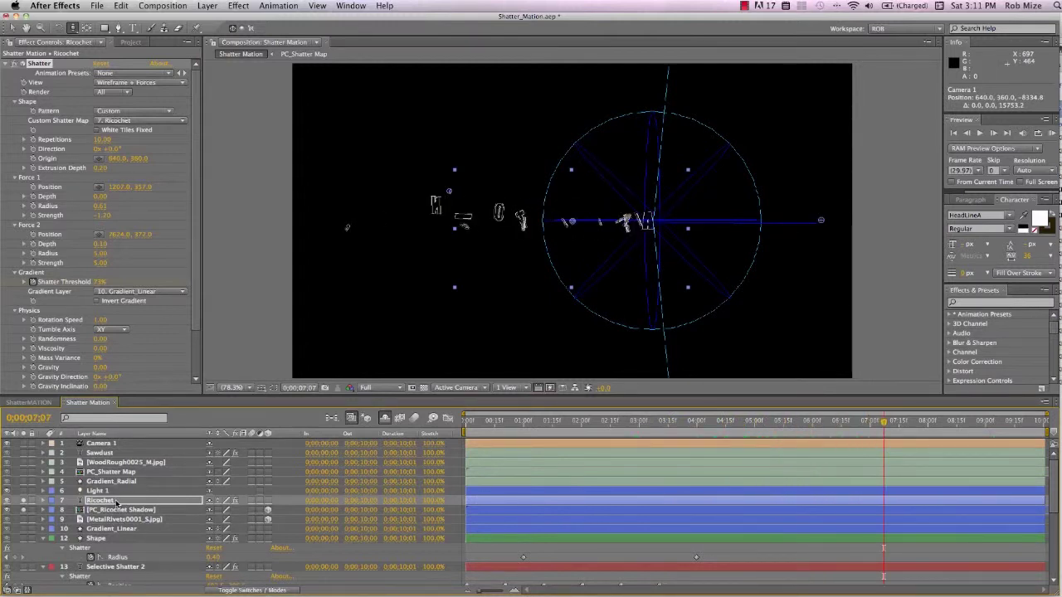
Step: Solo the Gradient_Linear layer over the wireframe and reveal the Ricochet layer's Shatter Threshold keyframes
{"action": "left_click", "coordinate": [117, 502]}
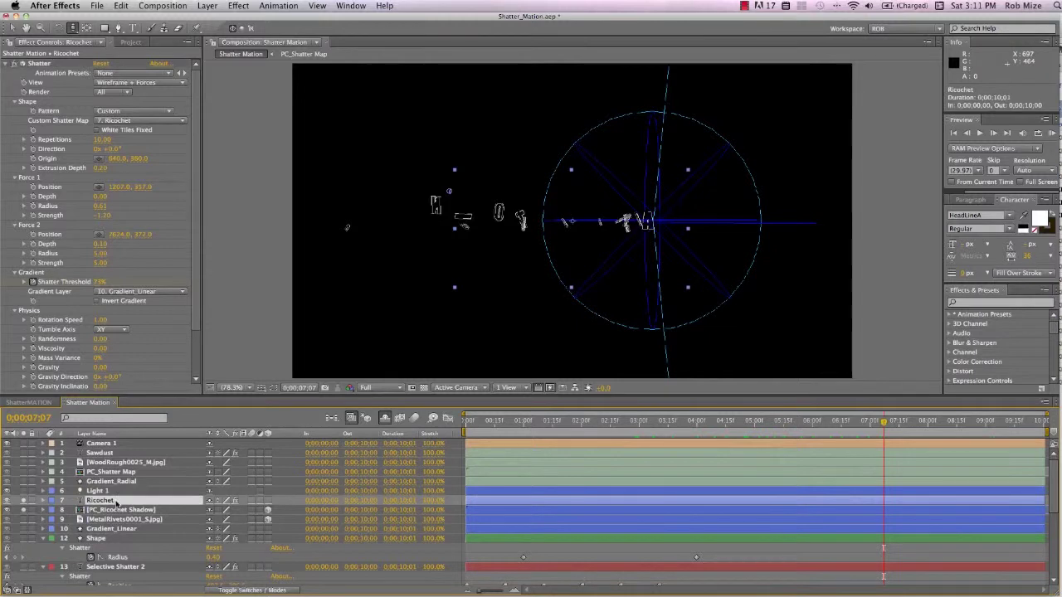
{"action": "left_click", "coordinate": [25, 530]}
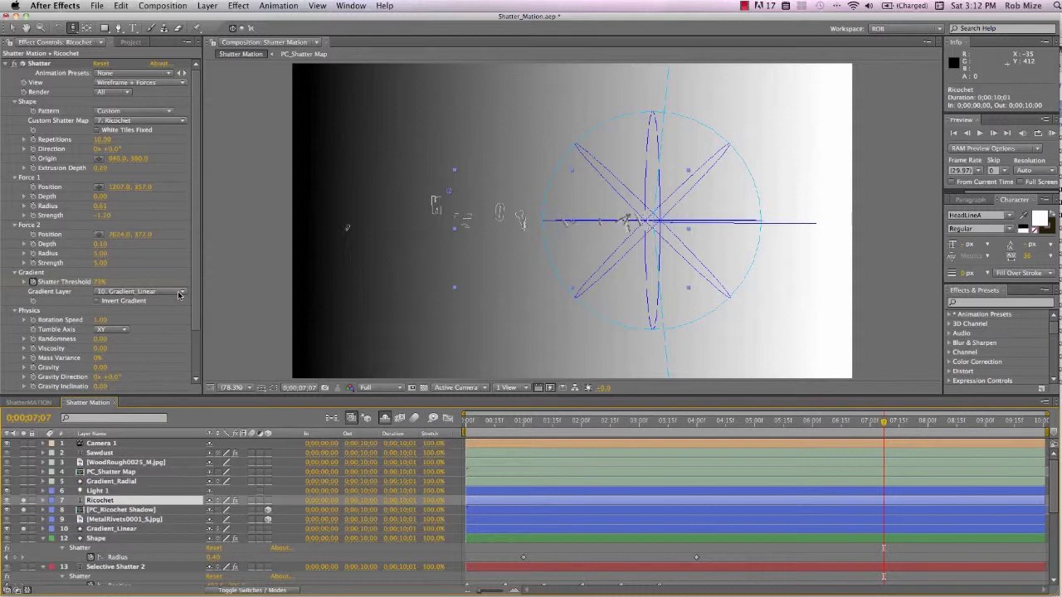
{"action": "left_click", "coordinate": [141, 528]}
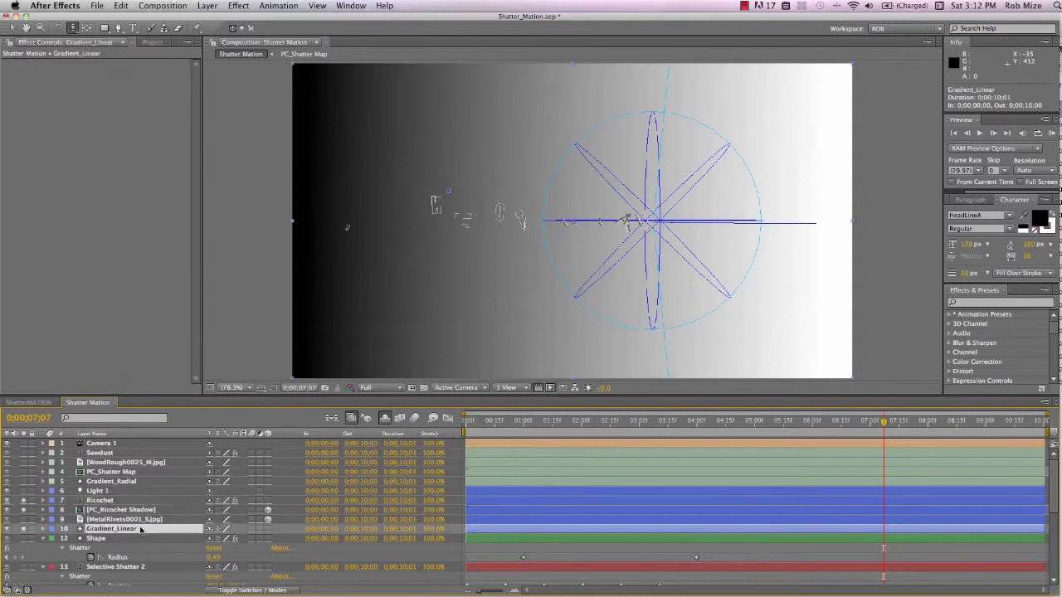
{"action": "left_click", "coordinate": [116, 500]}
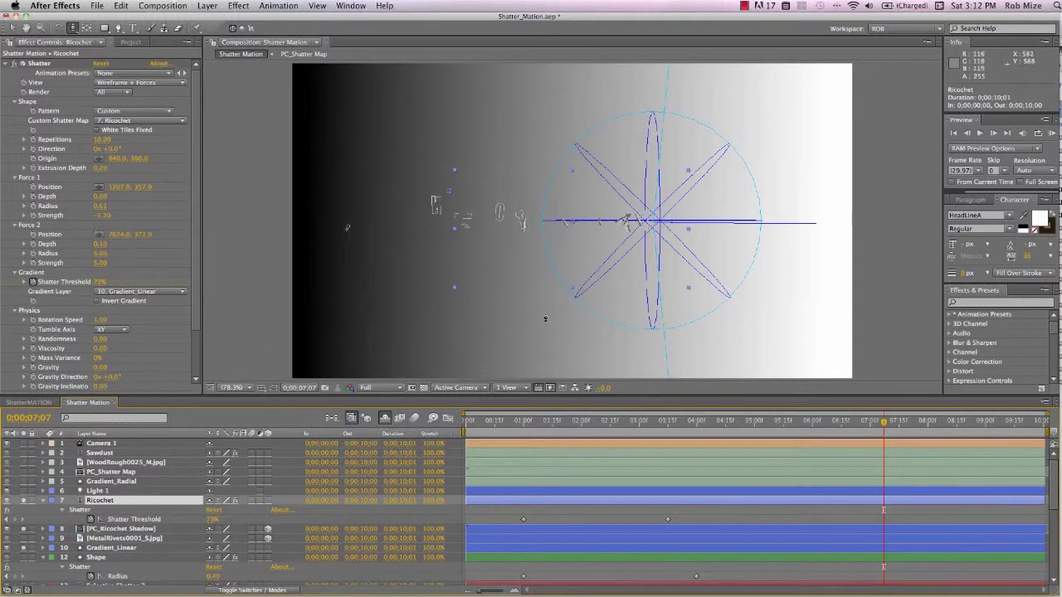
Step: Scrub between the Shatter Threshold keyframes at 0;00;01;00 and 0;00;03;15, ending at 0;00;01;15
{"action": "left_click", "coordinate": [523, 422]}
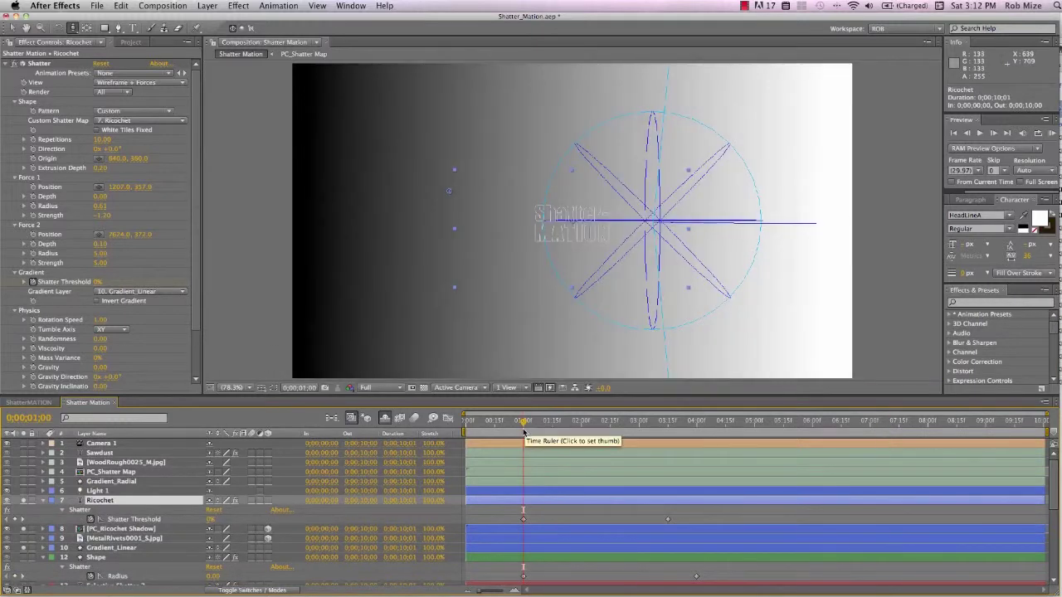
{"action": "left_click_drag", "start_coordinate": [523, 421], "coordinate": [664, 435]}
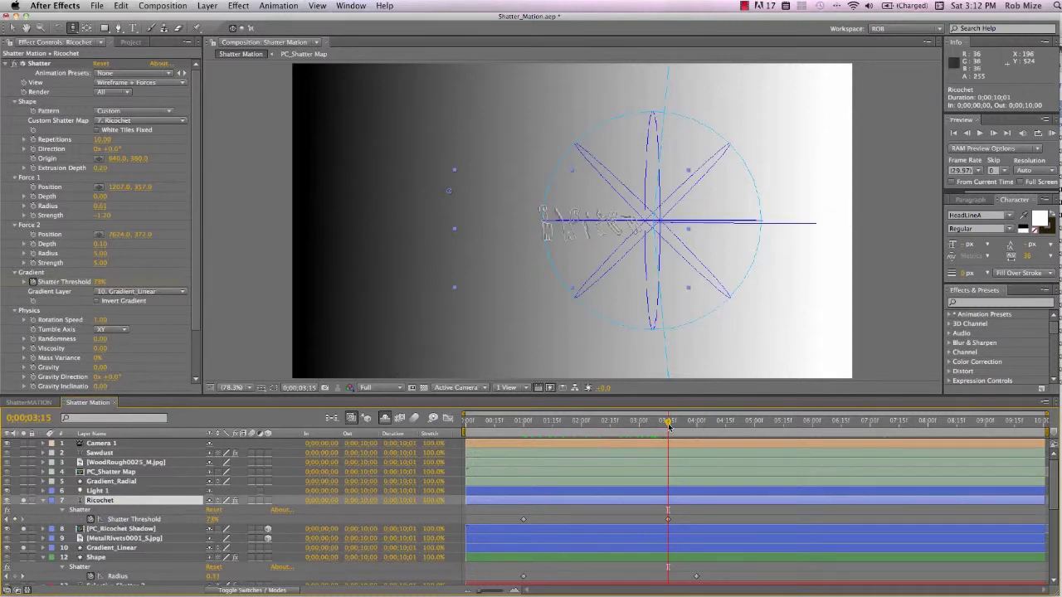
{"action": "left_click_drag", "start_coordinate": [669, 425], "coordinate": [553, 426]}
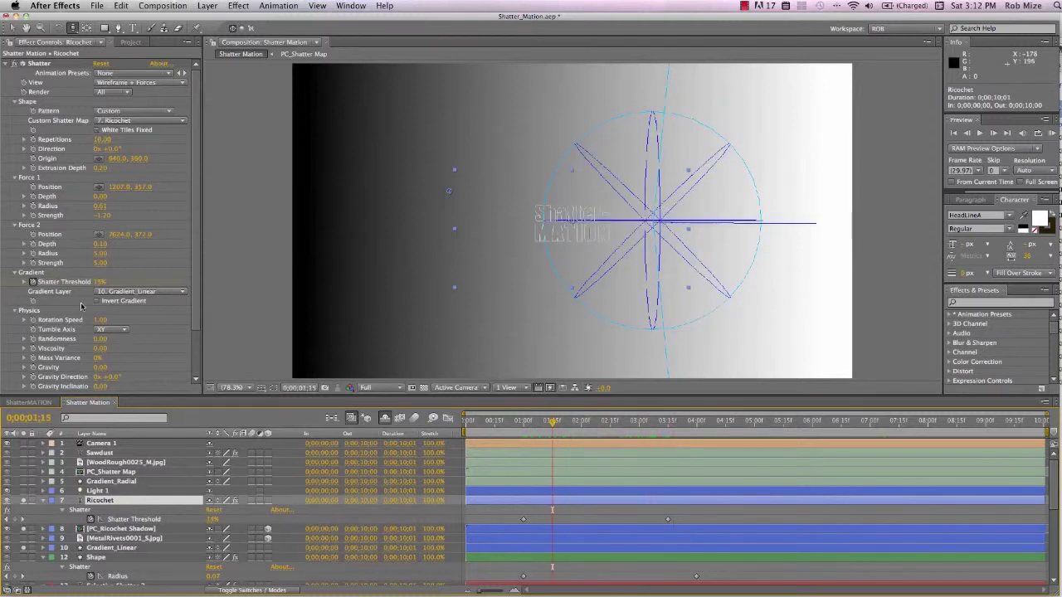
Step: Try Invert Gradient on the Ricochet layer's Shatter effect and scrub the letters to 0;00;03;26
{"action": "left_click", "coordinate": [96, 302]}
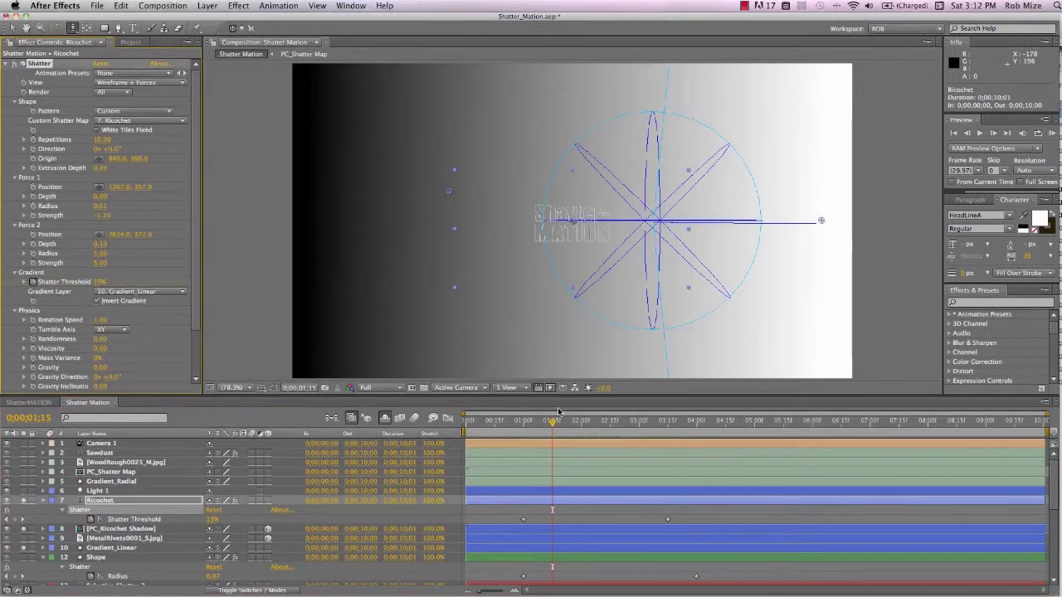
{"action": "left_click_drag", "start_coordinate": [545, 424], "coordinate": [689, 429]}
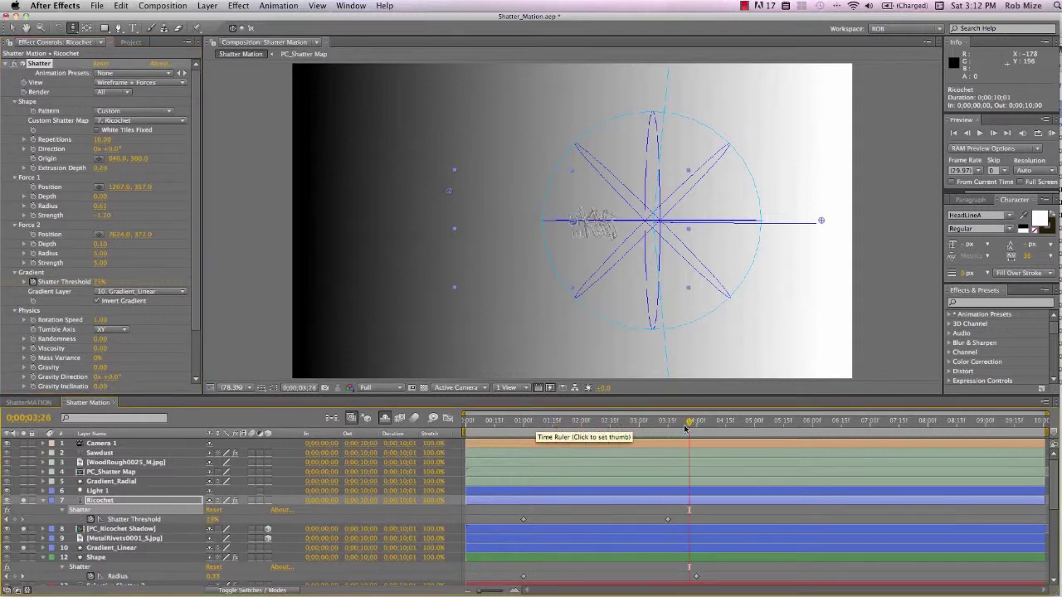
Step: Return Ricochet's Shatter View to Rendered, solo the metal rivets layer instead of Gradient_Linear and restore the original camera framing
{"action": "left_click", "coordinate": [182, 82]}
{"action": "left_click", "coordinate": [144, 51]}
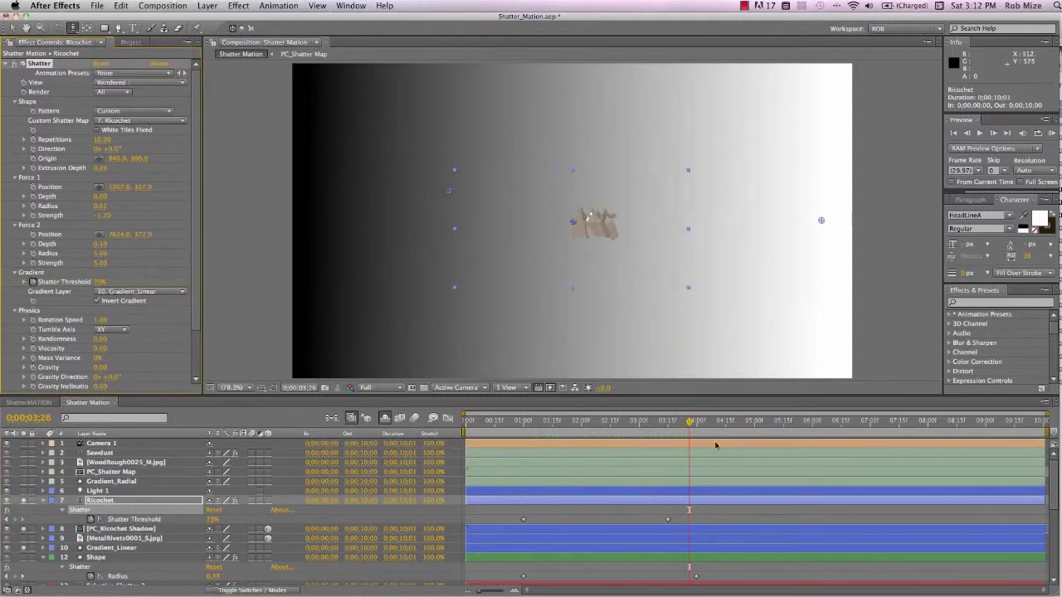
{"action": "left_click", "coordinate": [25, 539]}
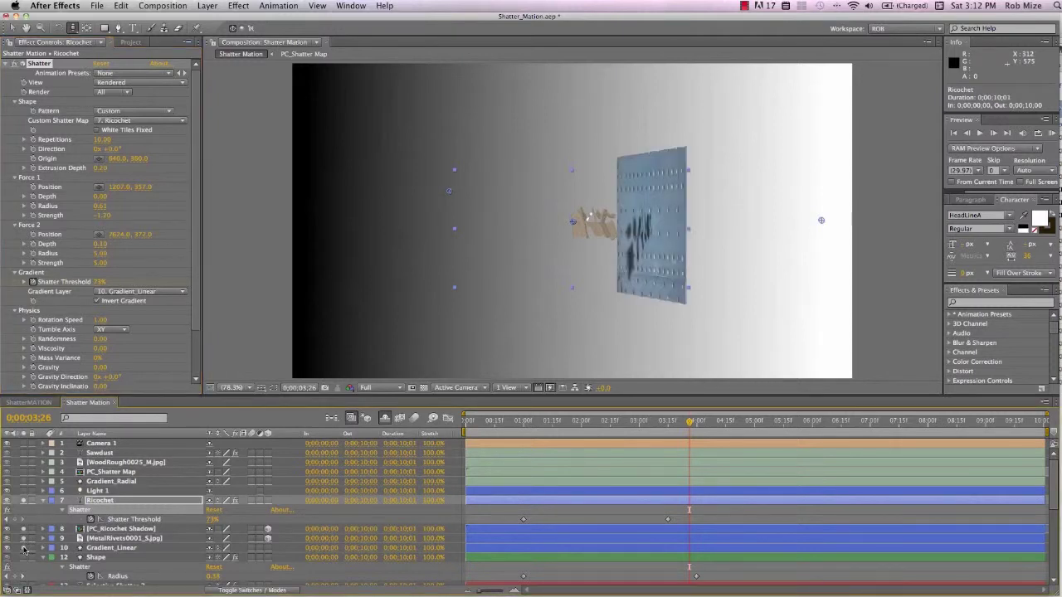
{"action": "left_click", "coordinate": [25, 548]}
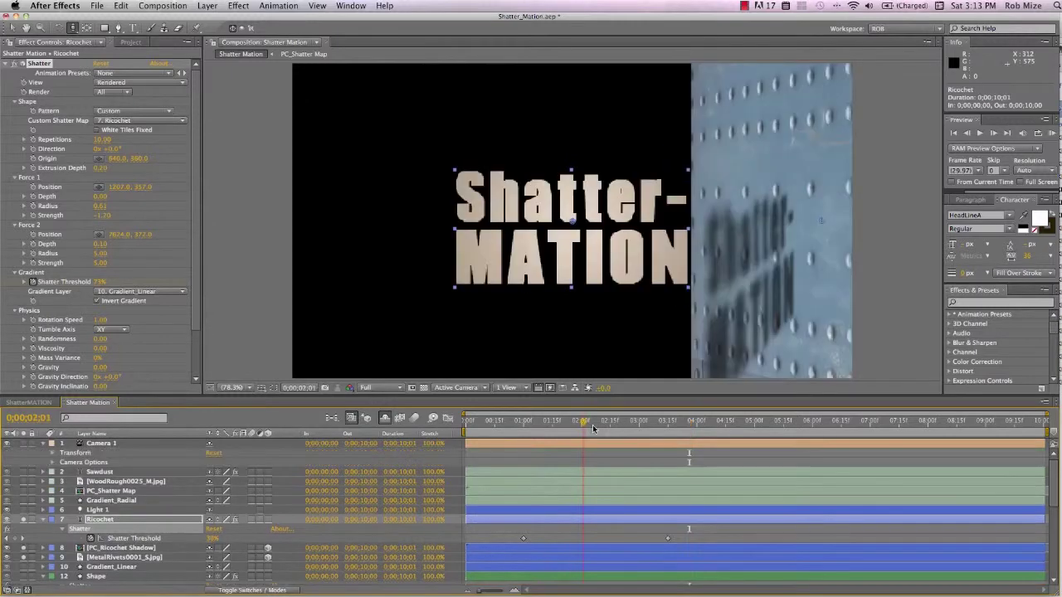
Step: Scrub back to 0;00;00;26, turn off Invert Gradient for Ricochet and select the Ricochet layer
{"action": "left_click_drag", "start_coordinate": [581, 428], "coordinate": [516, 459]}
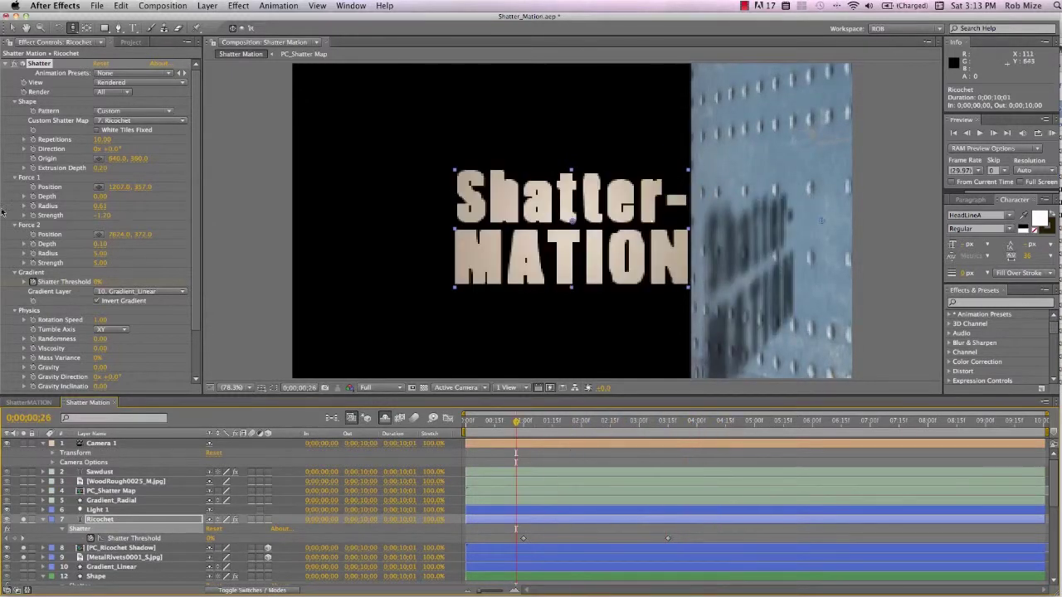
{"action": "left_click", "coordinate": [97, 303]}
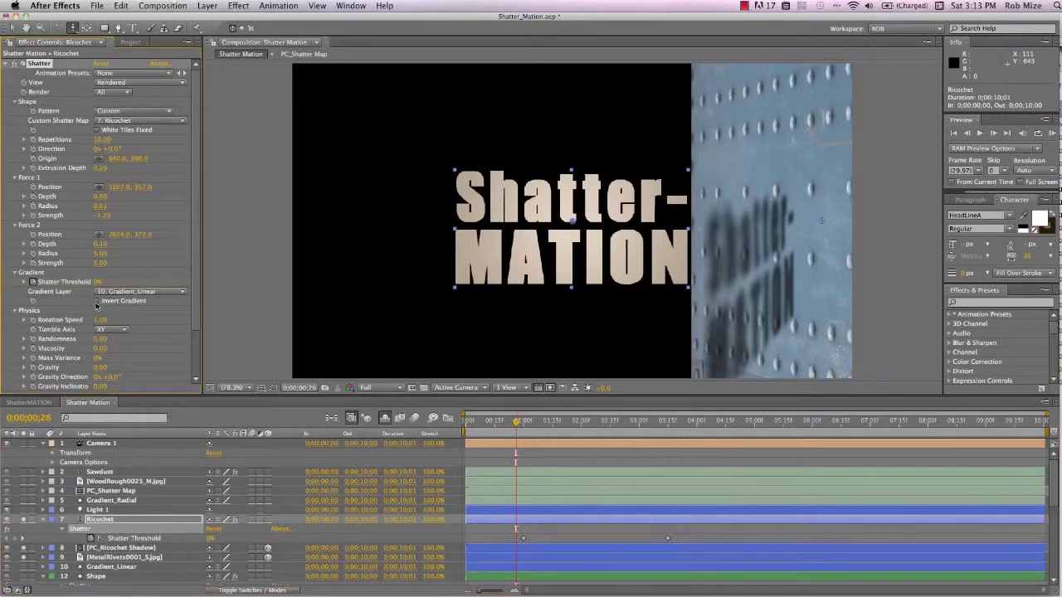
{"action": "left_click", "coordinate": [106, 521]}
{"action": "scroll", "coordinate": [108, 519], "scroll_direction": "down", "scroll_amount": 5}
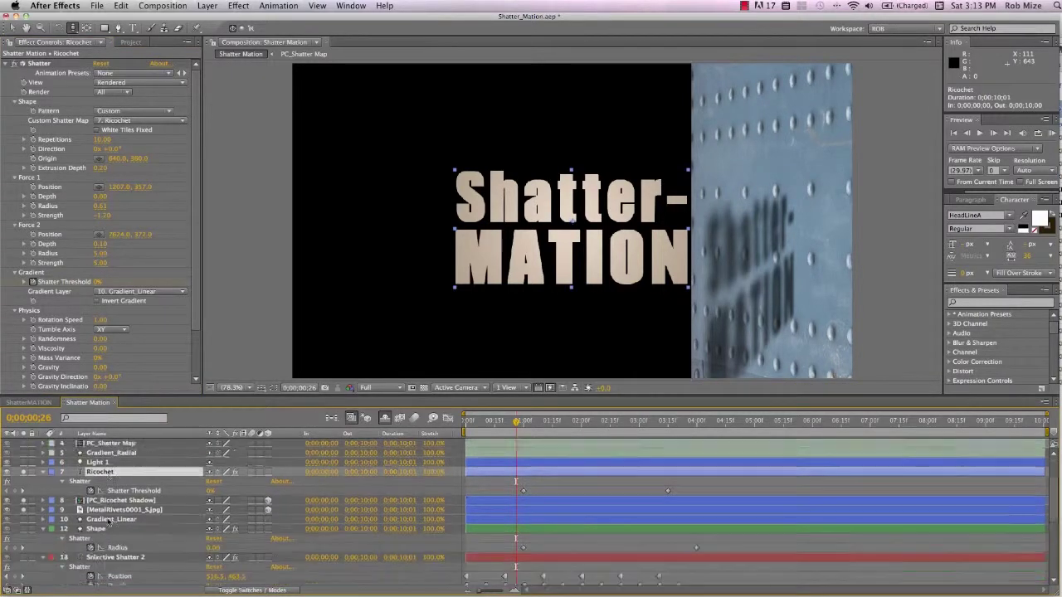
{"action": "scroll", "coordinate": [110, 520], "scroll_direction": "up", "scroll_amount": 3}
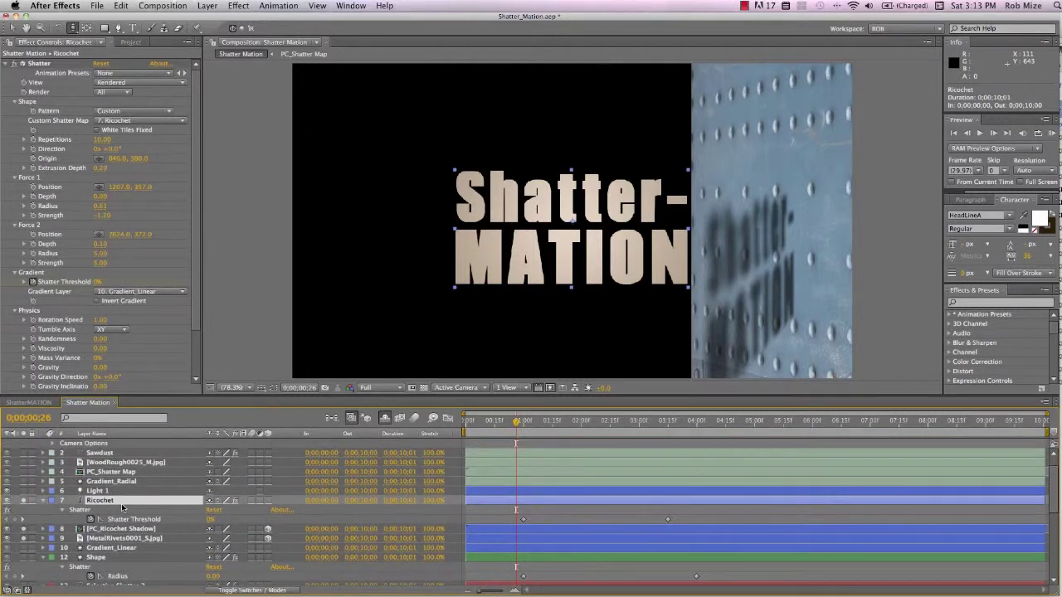
{"action": "key", "text": "super+d"}
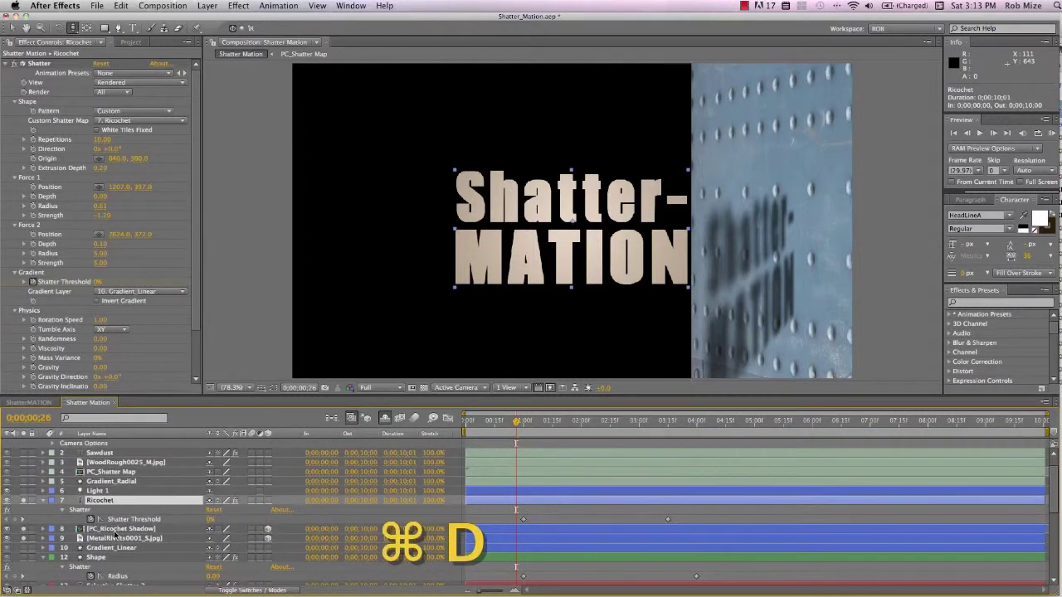
Step: Select the PC_Ricochet Shadow layer and reveal its Material Options to inspect the shadow settings
{"action": "left_click", "coordinate": [115, 533]}
{"action": "key", "text": "super+shift+c"}
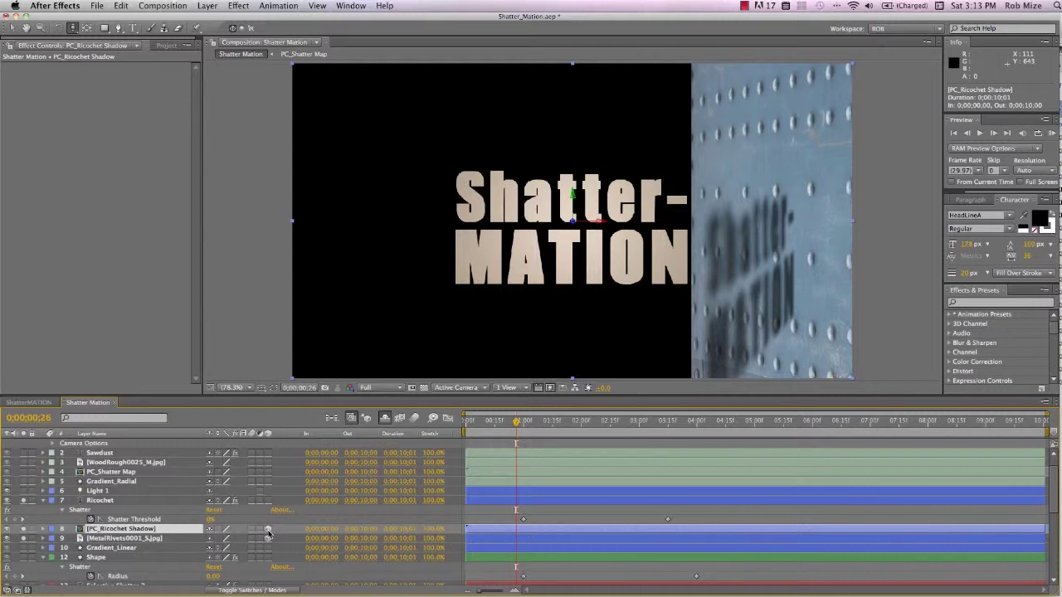
{"action": "key", "text": "a"}
{"action": "key", "text": "a"}
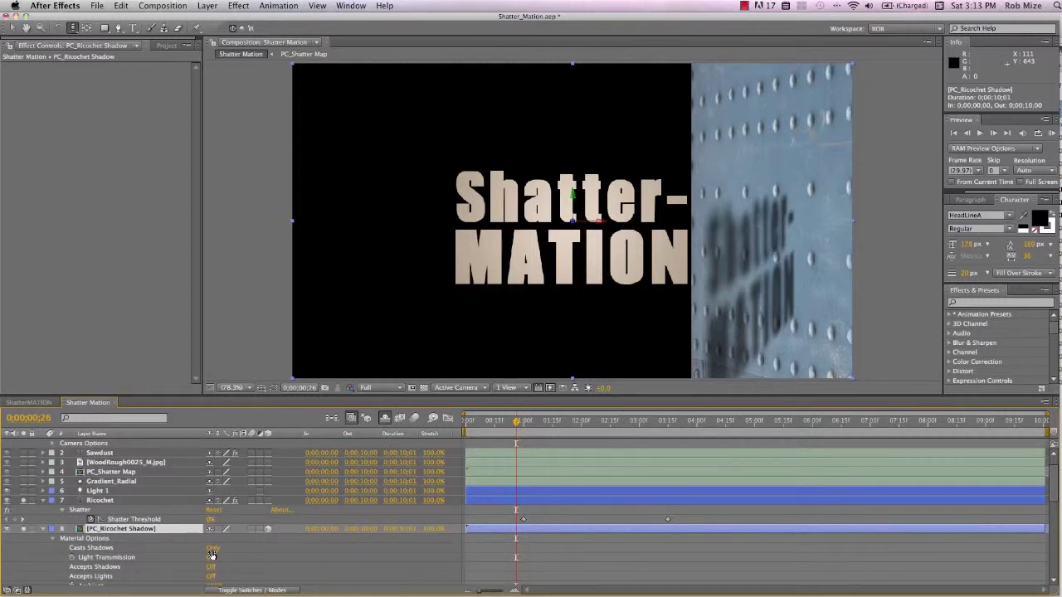
Step: Solo the Sawdust layer, scrub to 0;00;00;20 and bring its Shatter gradient, physics and texture settings into view
{"action": "key", "text": "space"}
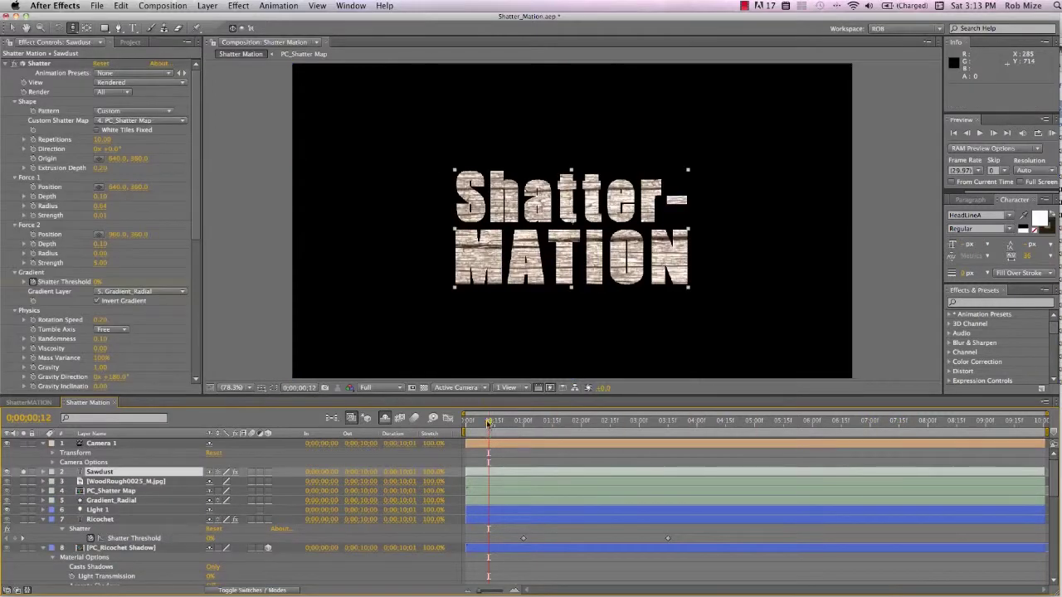
{"action": "left_click_drag", "start_coordinate": [488, 425], "coordinate": [504, 425]}
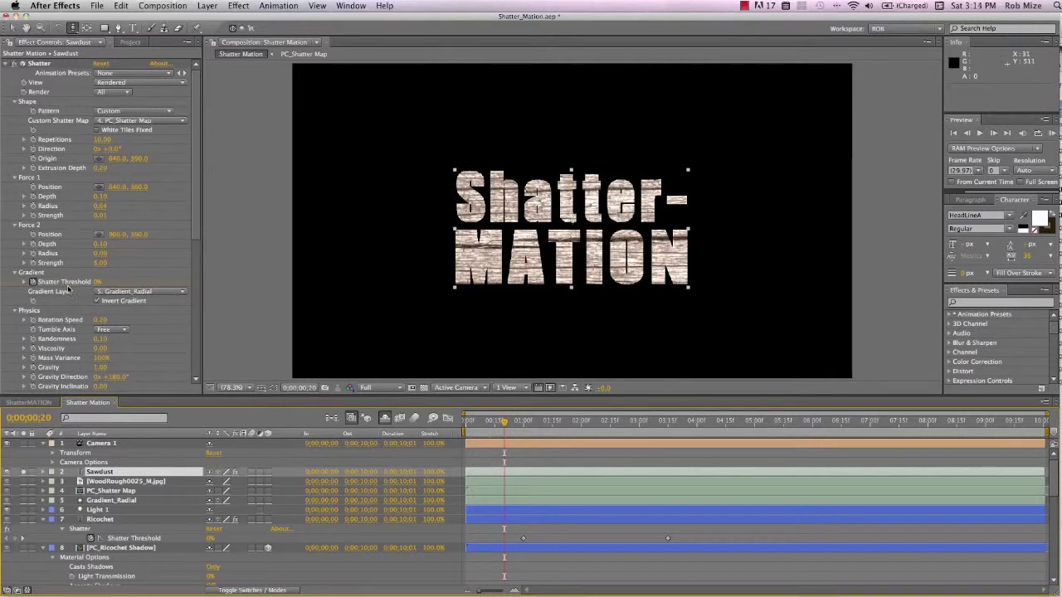
{"action": "scroll", "coordinate": [69, 289], "scroll_direction": "down", "scroll_amount": 6}
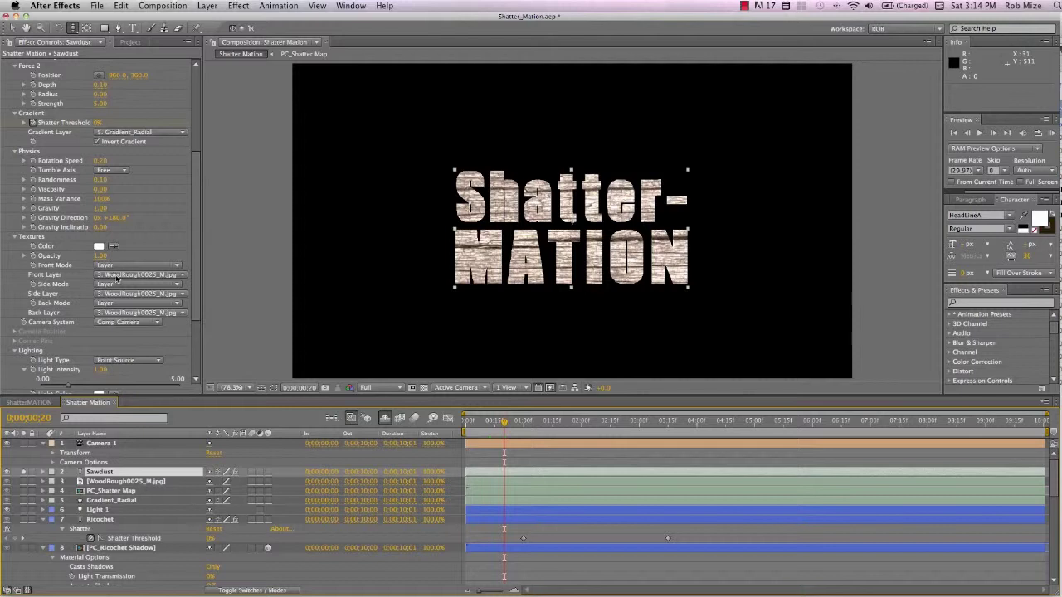
Step: Open the WoodRough0025_M.jpg layer in its own viewer and enlarge that viewer beside the composition
{"action": "double_click", "coordinate": [133, 484]}
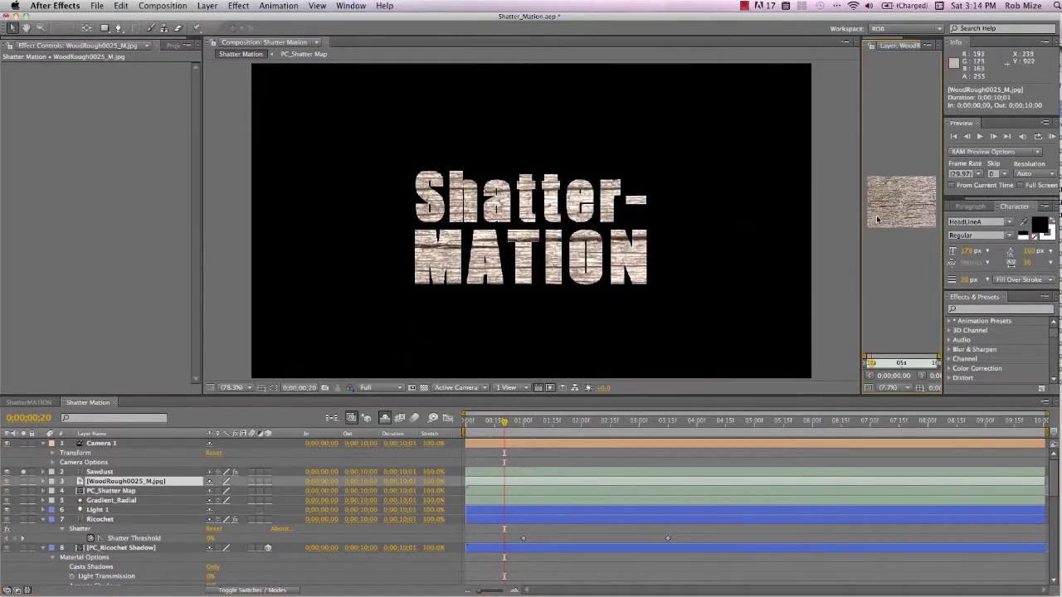
{"action": "left_click_drag", "start_coordinate": [861, 226], "coordinate": [585, 228]}
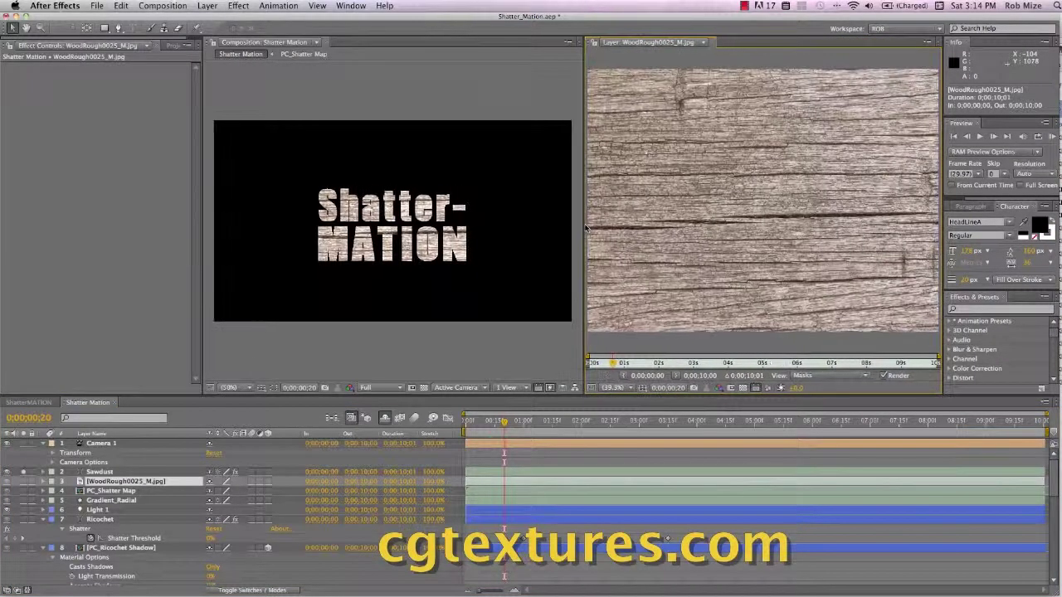
Step: Close the WoodRough0025_M.jpg layer viewer and open the PC_Shatter Map precomp
{"action": "left_click", "coordinate": [713, 43]}
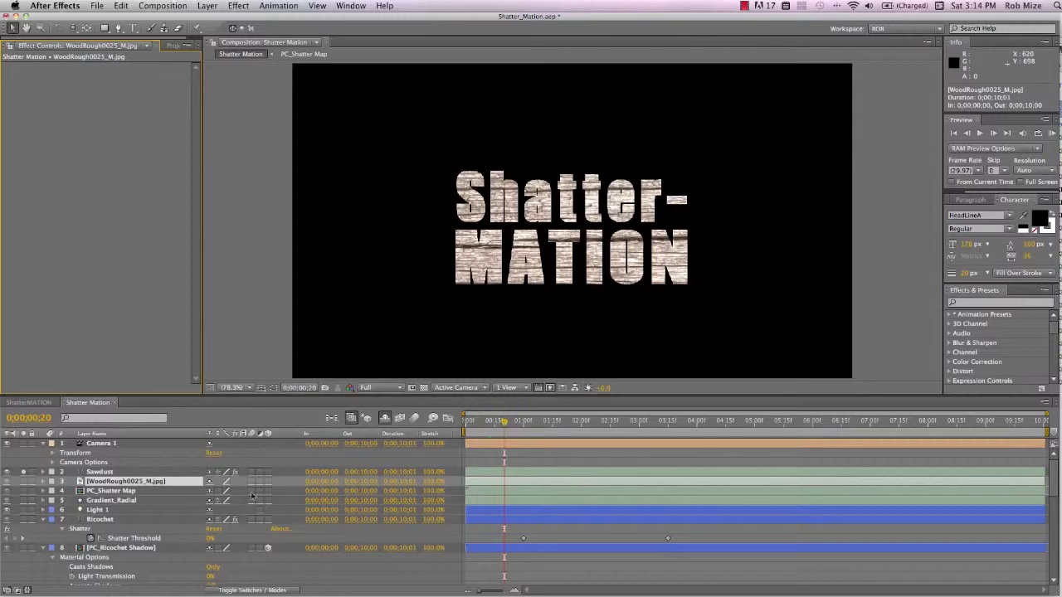
{"action": "left_click", "coordinate": [123, 491]}
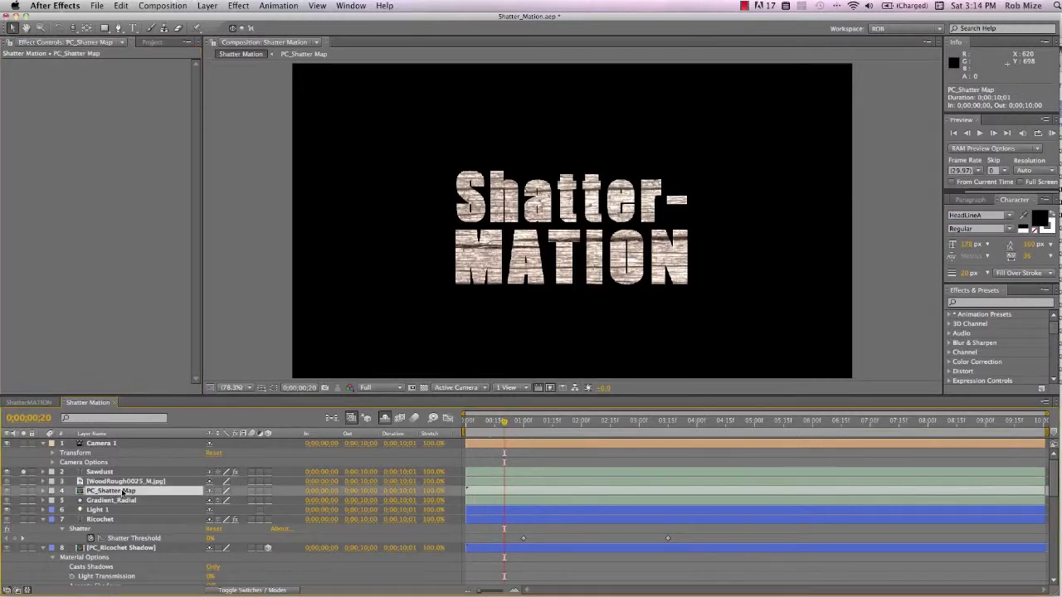
{"action": "double_click", "coordinate": [123, 491]}
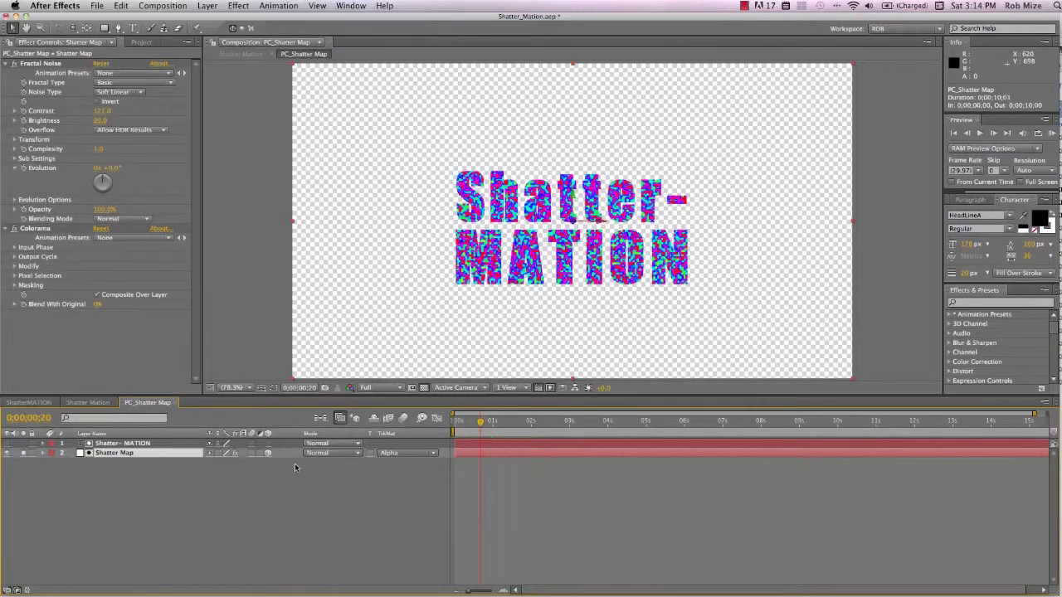
Step: Set the Shatter Map layer to No Track Matte and switch its Colorama effect off and on again to compare the noise
{"action": "left_click", "coordinate": [418, 456]}
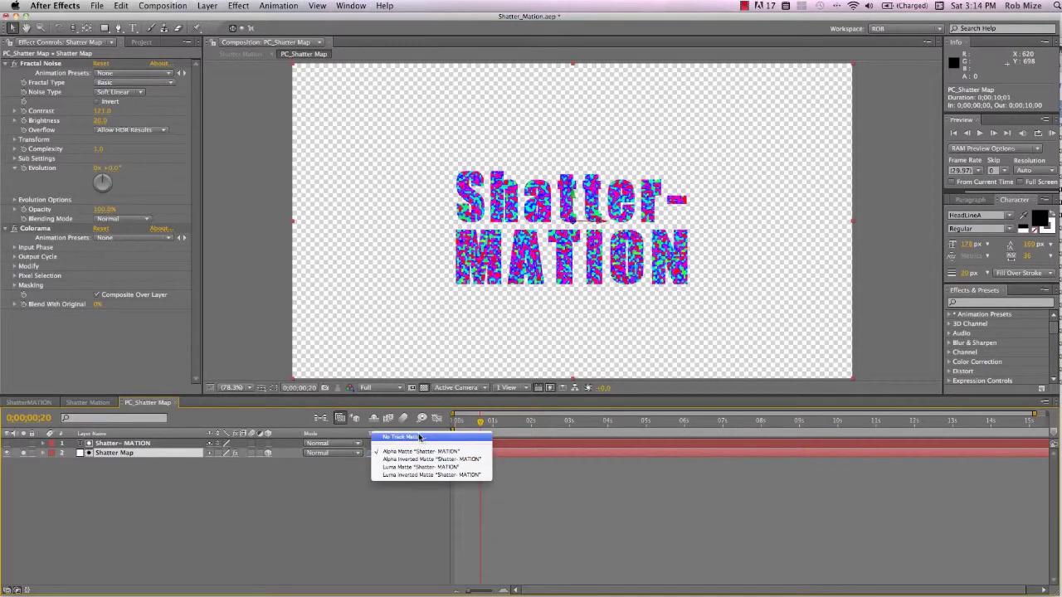
{"action": "left_click", "coordinate": [420, 437]}
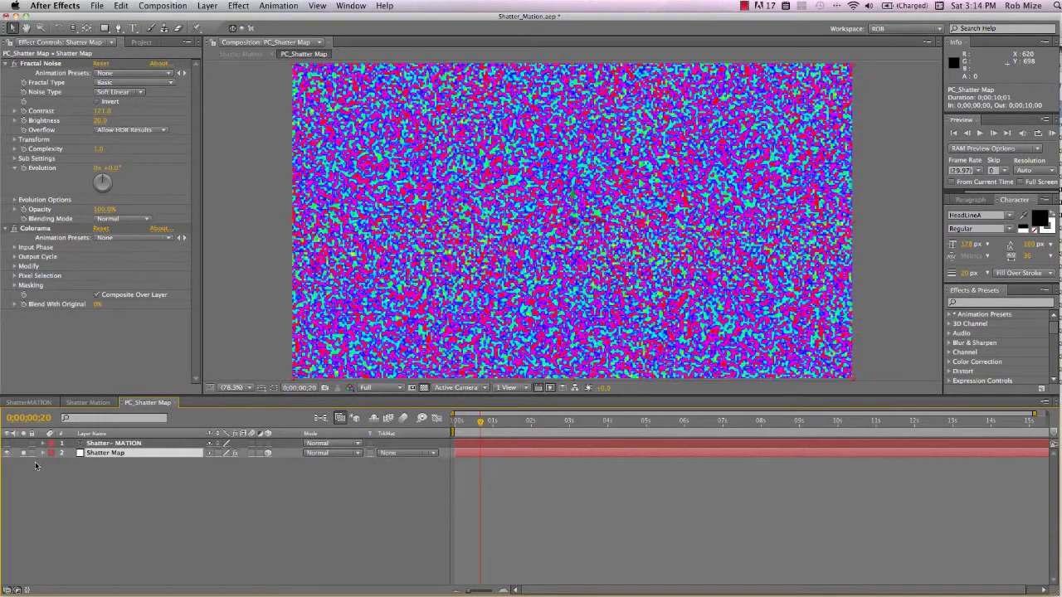
{"action": "left_click", "coordinate": [14, 229]}
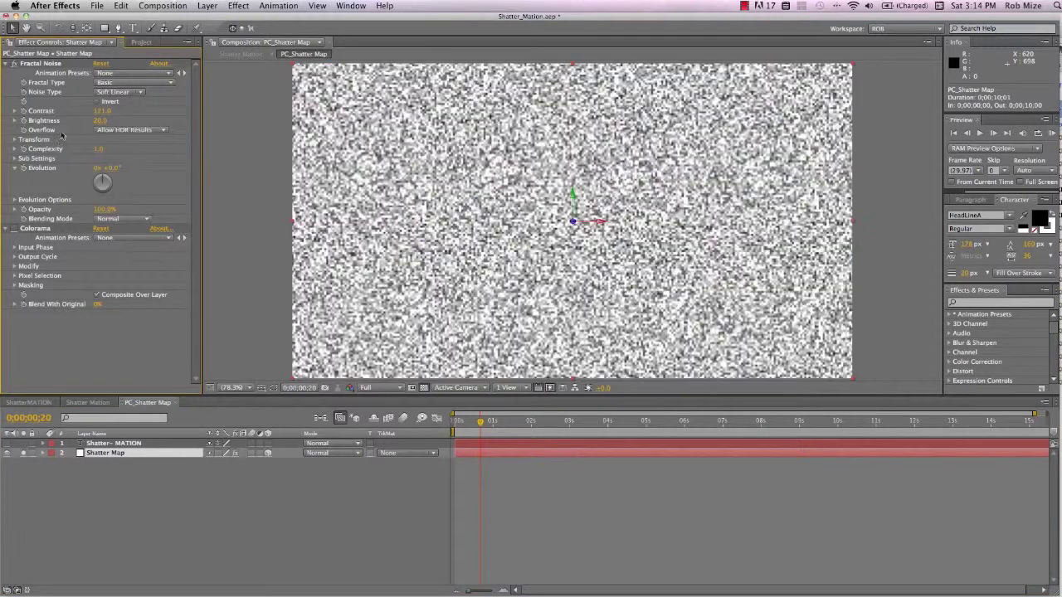
{"action": "left_click", "coordinate": [14, 229]}
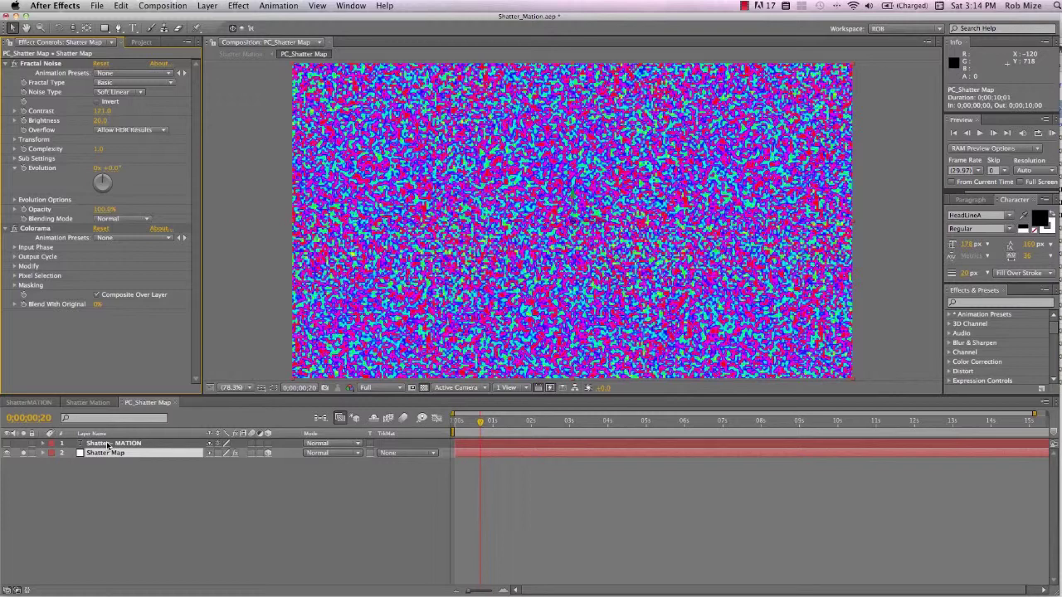
Step: Set the Shatter Map layer's track matte to Alpha Matte "Shatter- MATION"
{"action": "left_click", "coordinate": [156, 446]}
{"action": "left_click", "coordinate": [157, 454]}
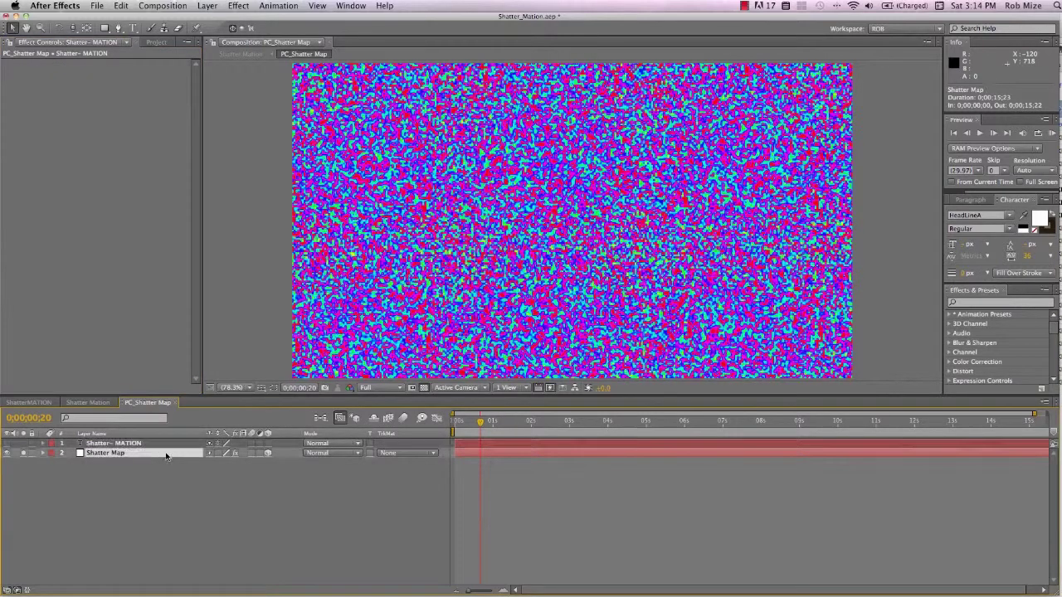
{"action": "left_click", "coordinate": [433, 456]}
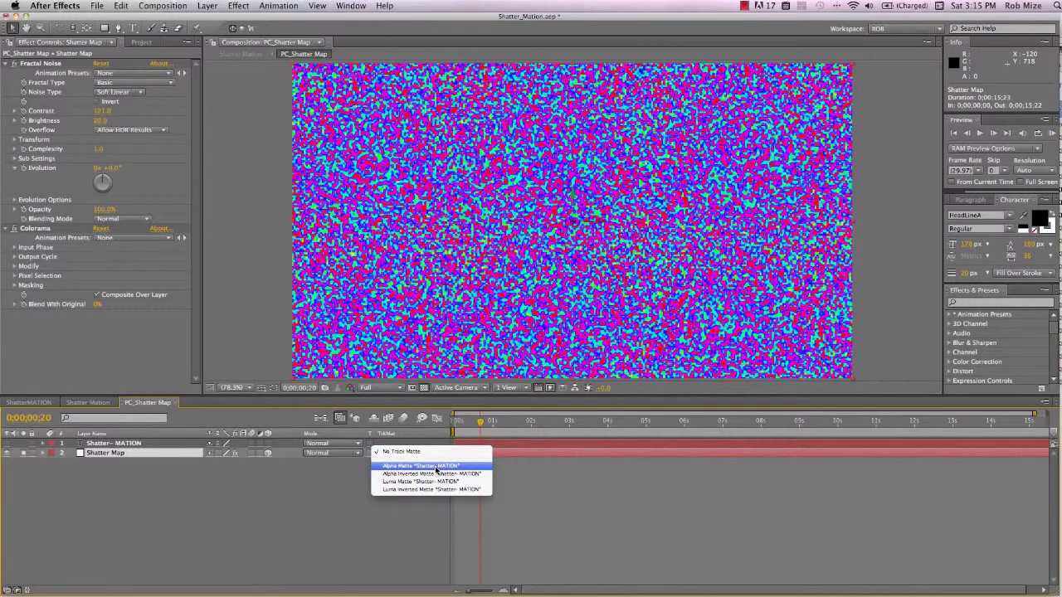
{"action": "left_click", "coordinate": [436, 468]}
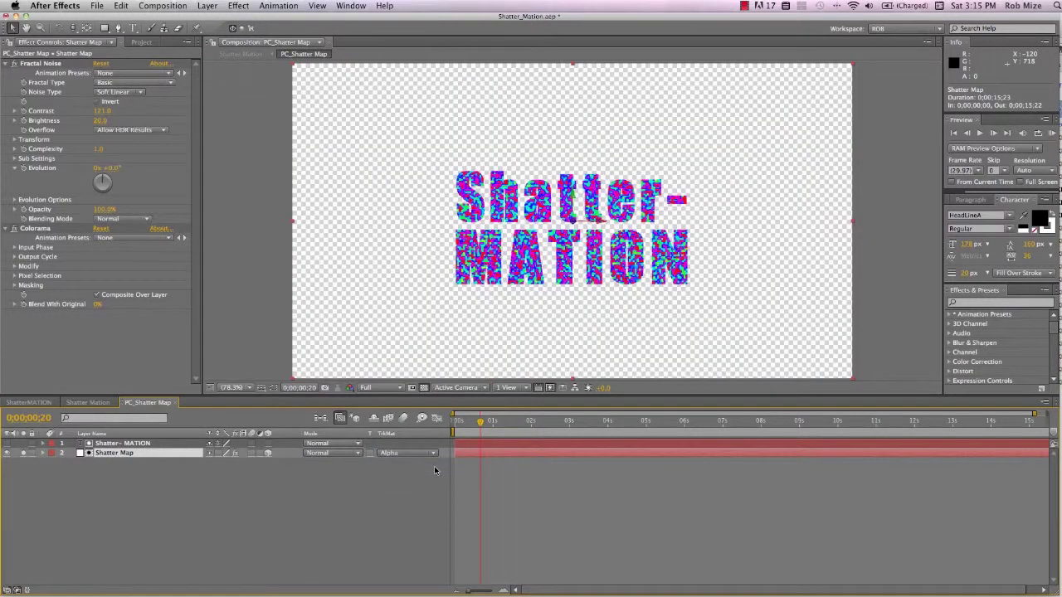
Step: Return to the Shatter Mation composition and scrub through the Sawdust shatter to 0;00;05;08
{"action": "left_click", "coordinate": [89, 404]}
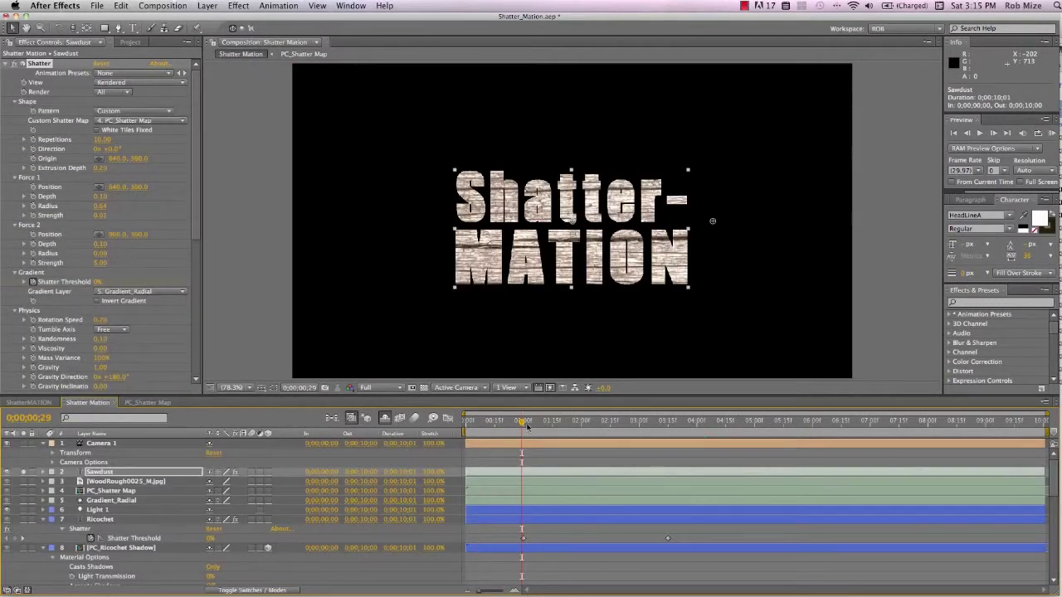
{"action": "left_click_drag", "start_coordinate": [524, 423], "coordinate": [732, 459]}
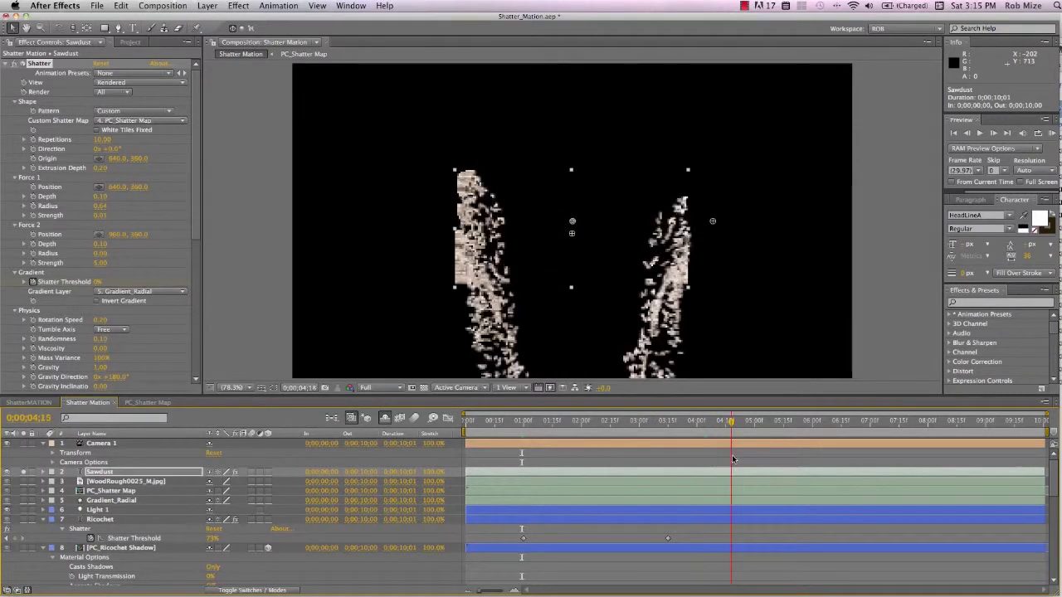
{"action": "key", "text": "space"}
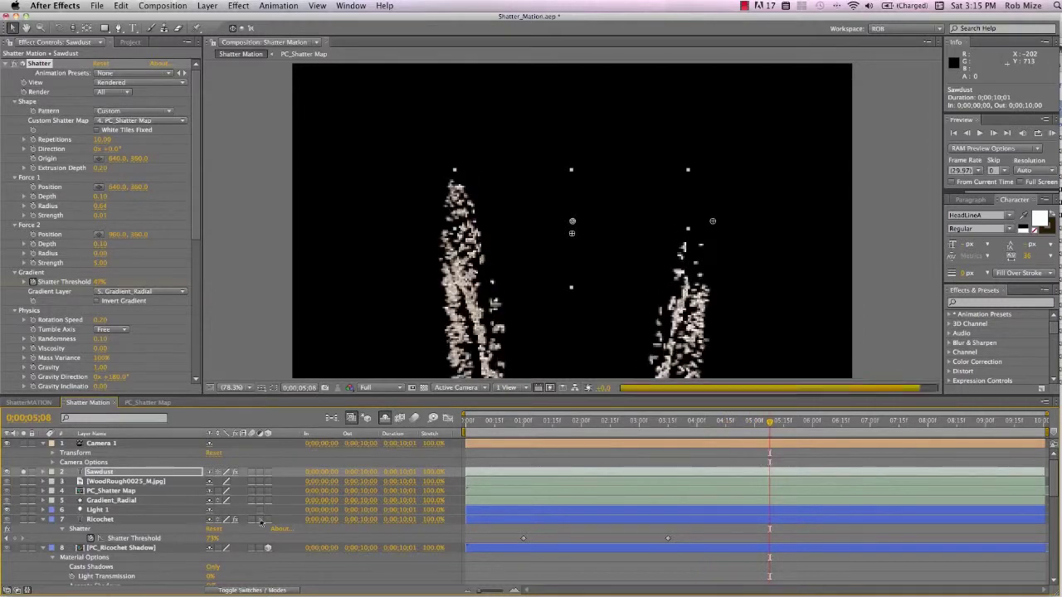
Step: Solo the Gradient_Radial layer along with Sawdust and scrub to 0;00;04;26 to compare the shatter with the gradient
{"action": "left_click", "coordinate": [108, 501]}
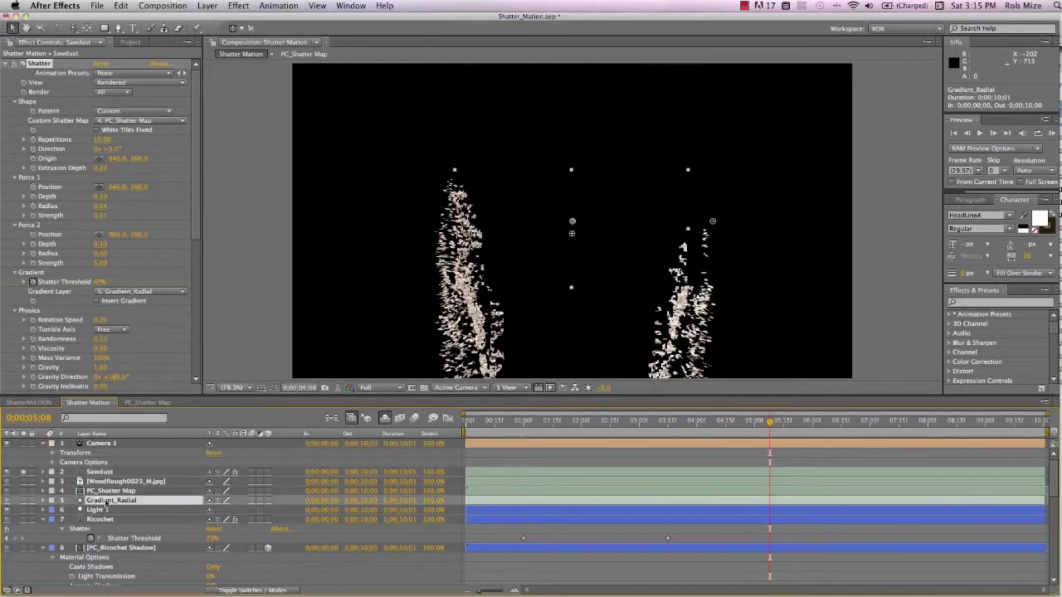
{"action": "left_click", "coordinate": [23, 502]}
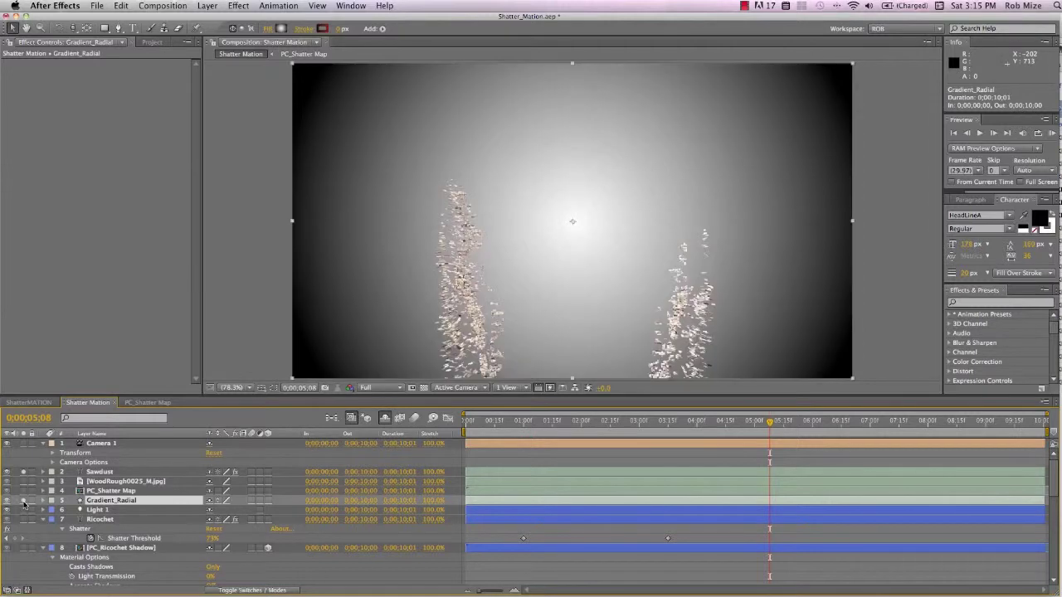
{"action": "left_click_drag", "start_coordinate": [522, 424], "coordinate": [746, 449]}
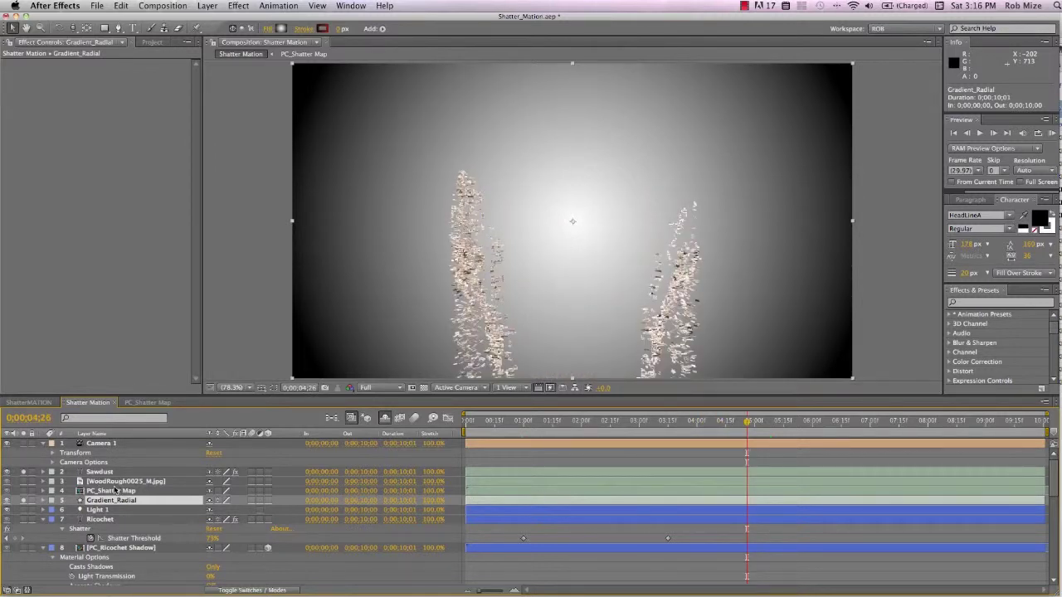
Step: Turn on Invert Gradient in the Sawdust layer's Shatter effect and scrub forward through the reversed shatter
{"action": "left_click", "coordinate": [107, 472]}
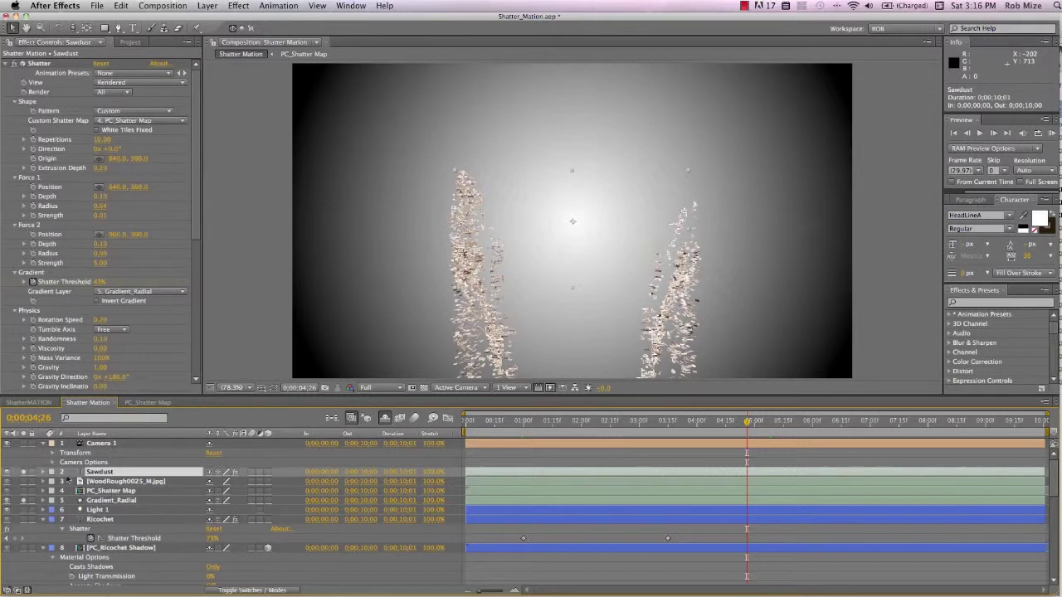
{"action": "left_click", "coordinate": [97, 300]}
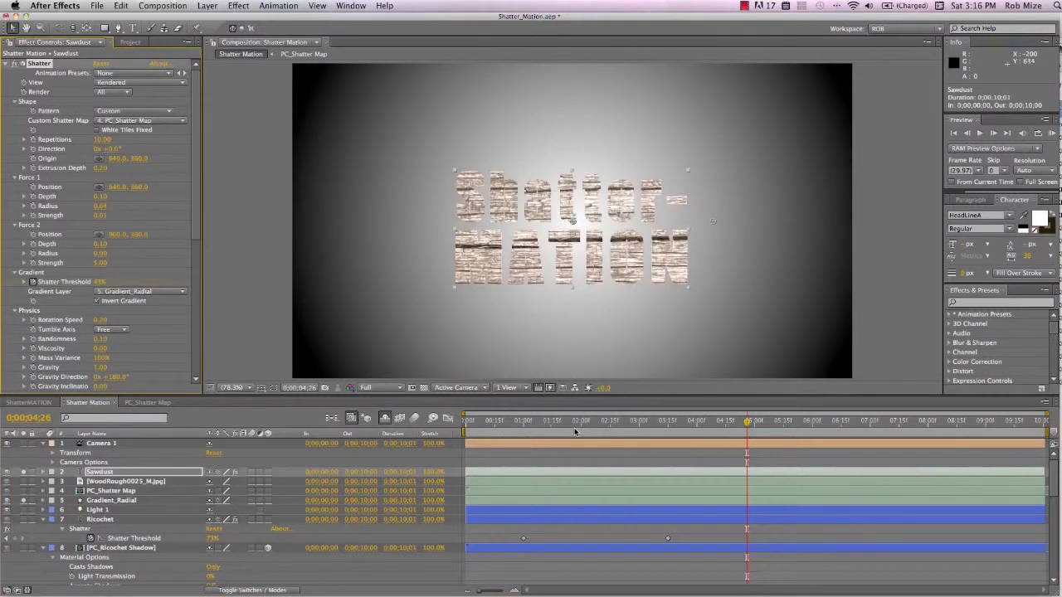
{"action": "left_click_drag", "start_coordinate": [579, 425], "coordinate": [882, 429]}
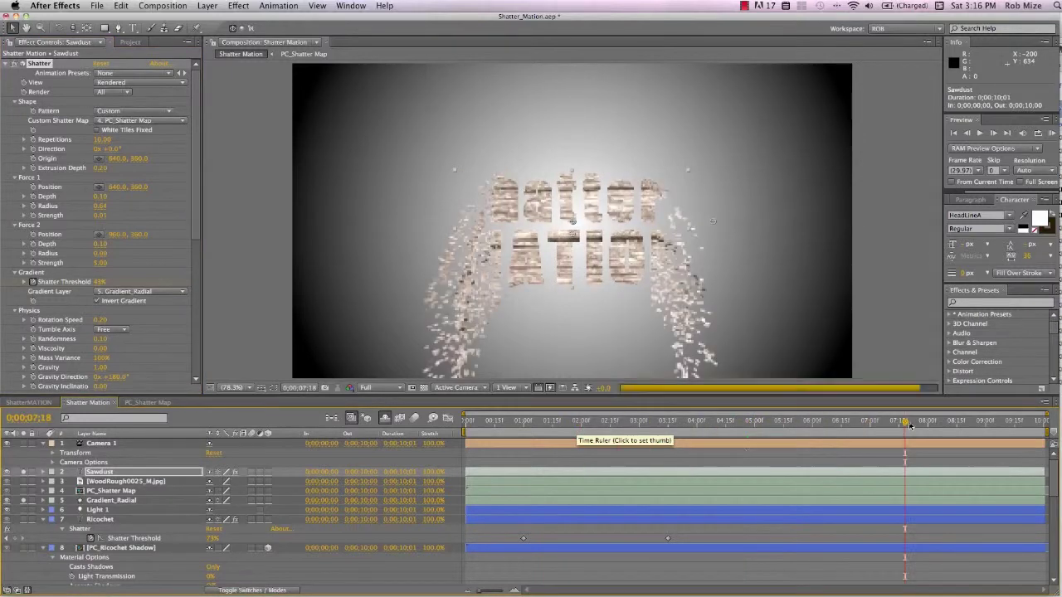
{"action": "left_click_drag", "start_coordinate": [907, 423], "coordinate": [976, 424]}
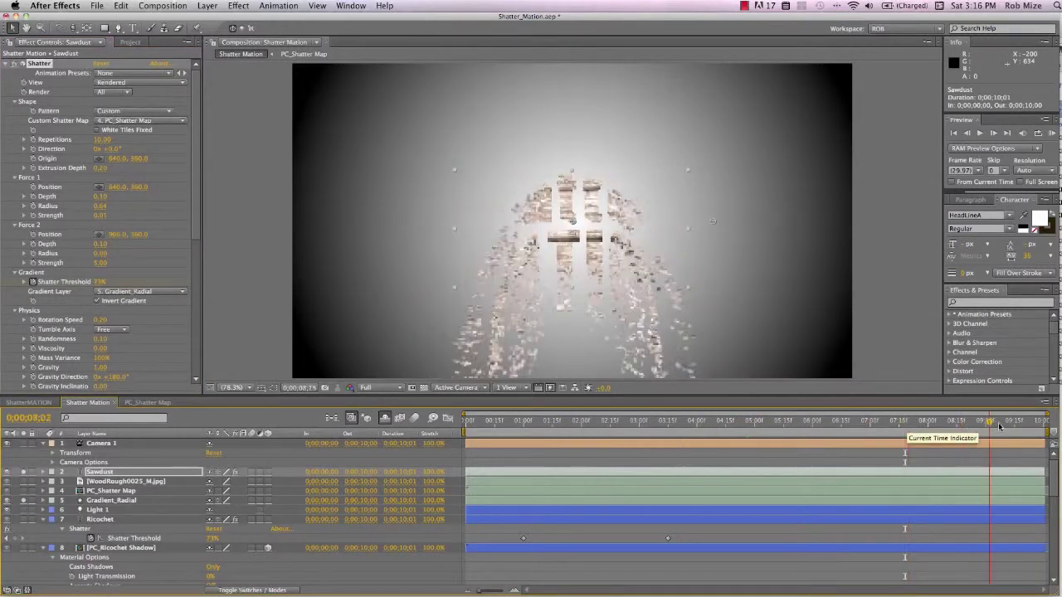